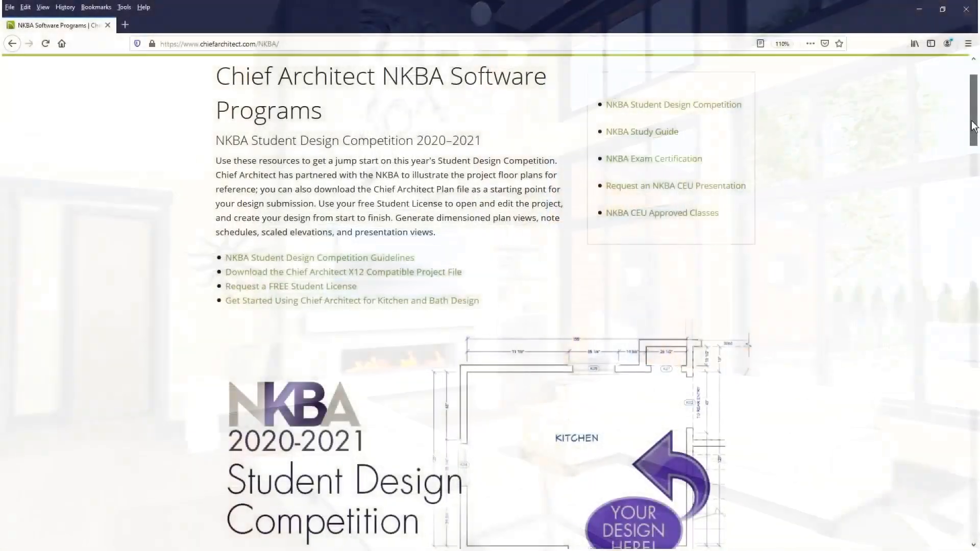
# Look around the rendered room, then open the Large Bathroom virtual tour on the NKBA page.
pyautogui.moveTo(974, 116); pyautogui.dragTo(974, 233)
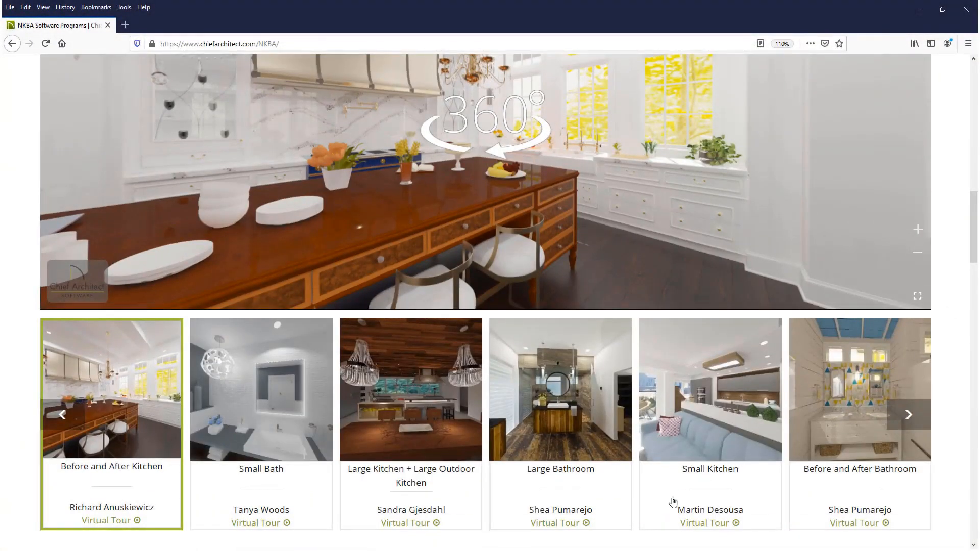
pyautogui.click(586, 524)
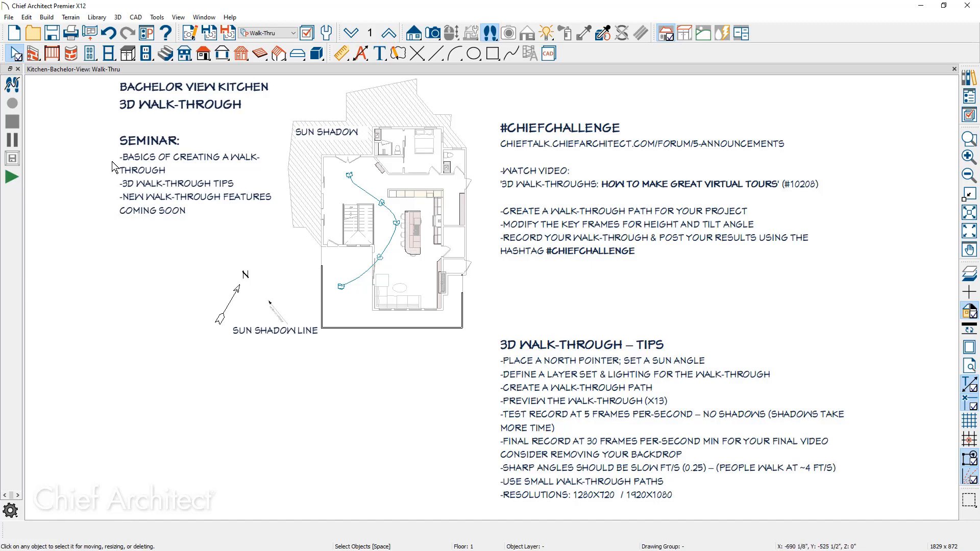
# Create a straight horizontal walkthrough path below the floor plan with Create Walkthrough Path.
pyautogui.click(119, 17)
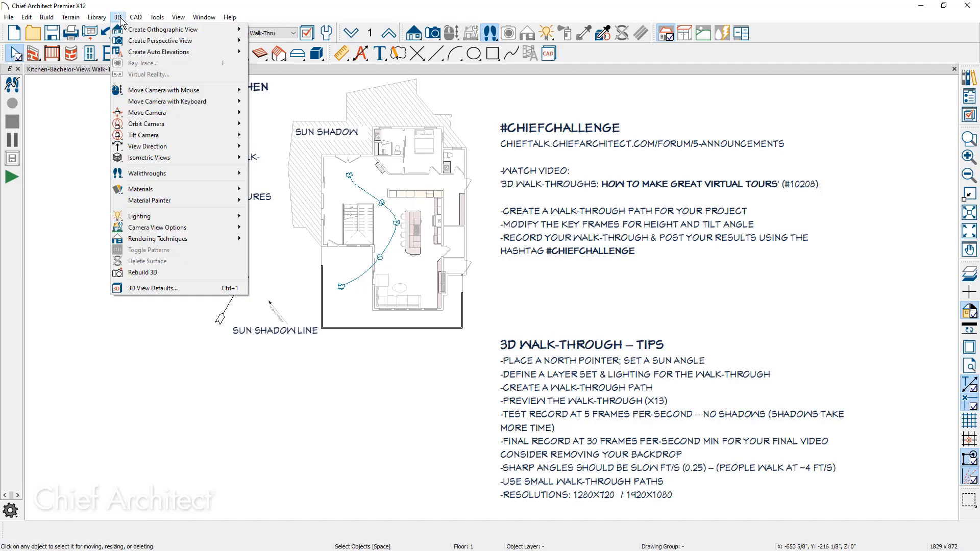
pyautogui.click(158, 173)
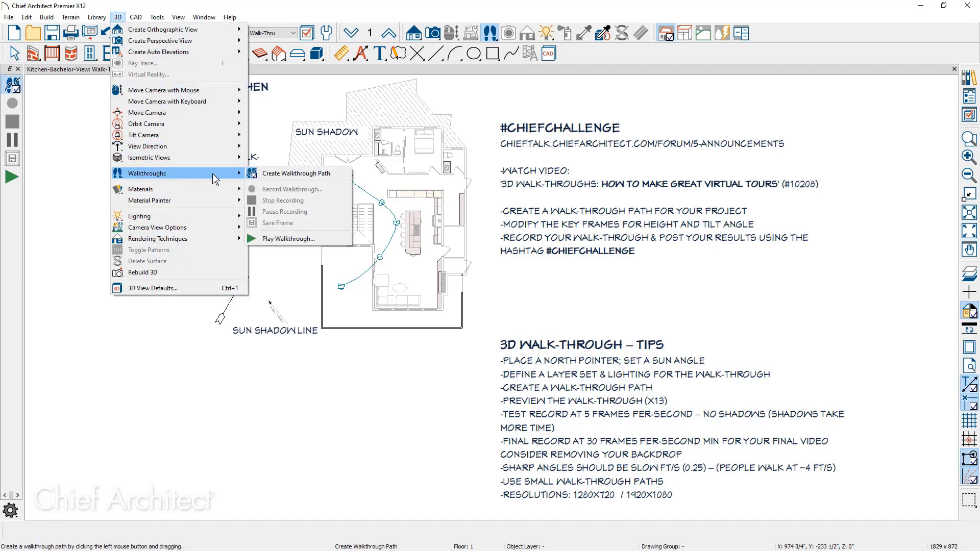
pyautogui.click(266, 173)
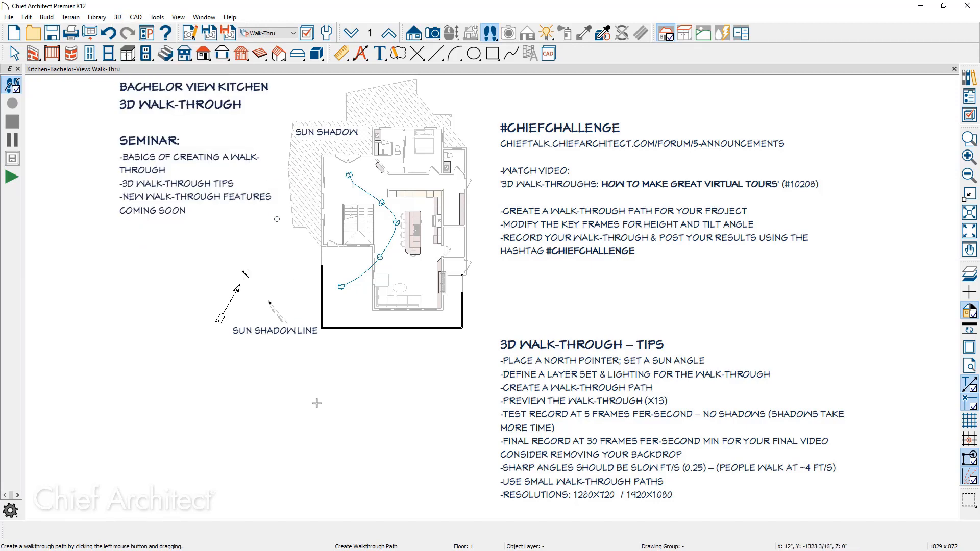
pyautogui.moveTo(318, 397); pyautogui.dragTo(450, 393)
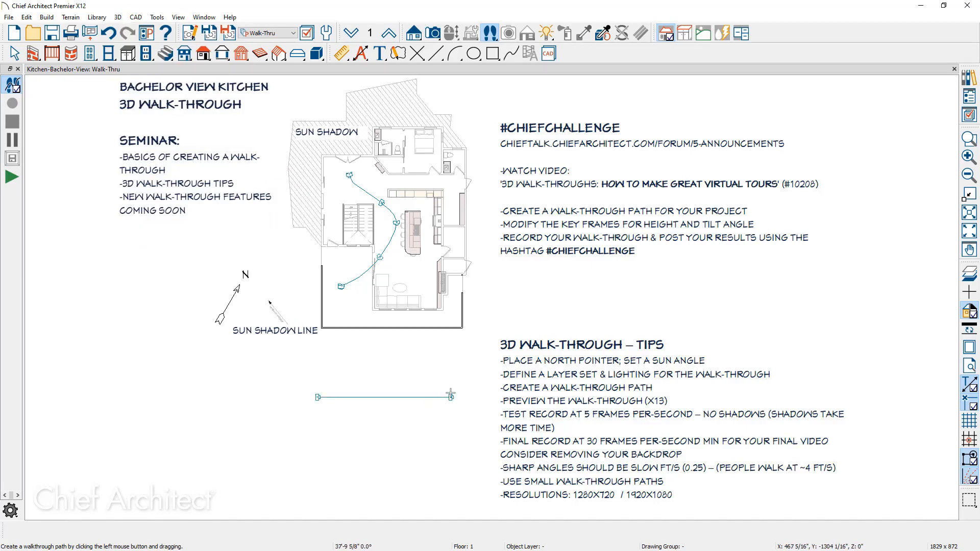
pyautogui.press('space')
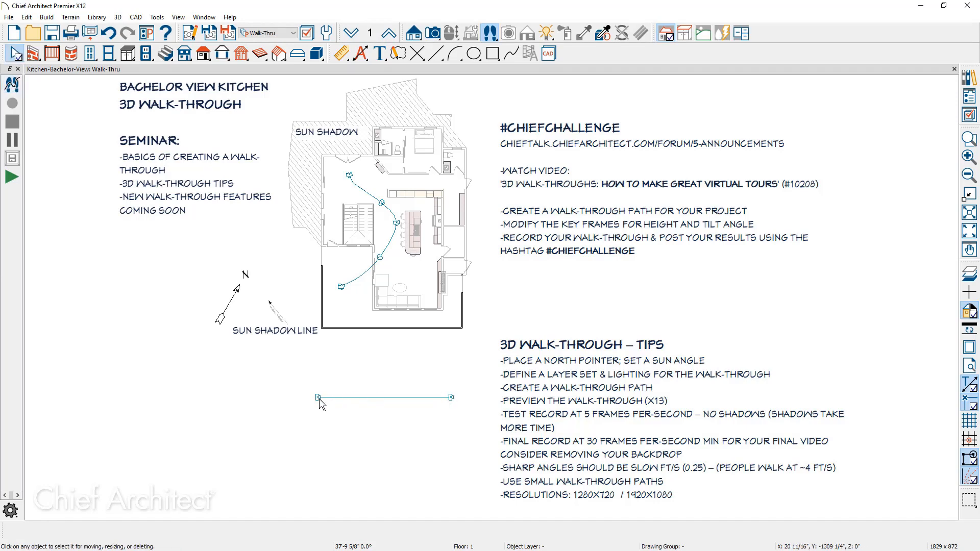
# Rotate both key frame cameras of the new walkthrough path so they face up toward the plan.
pyautogui.click(318, 399)
pyautogui.scroll(3, 320, 405)
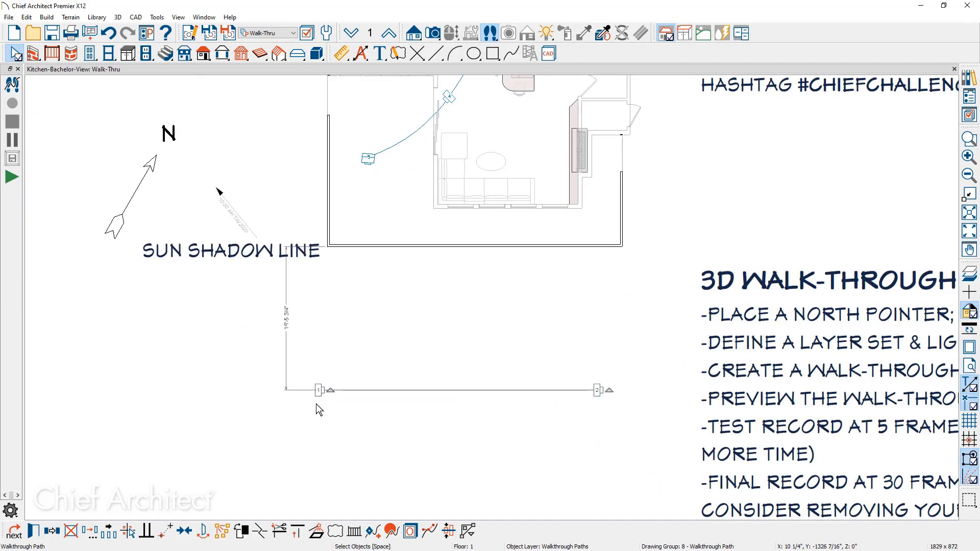
pyautogui.press('t')
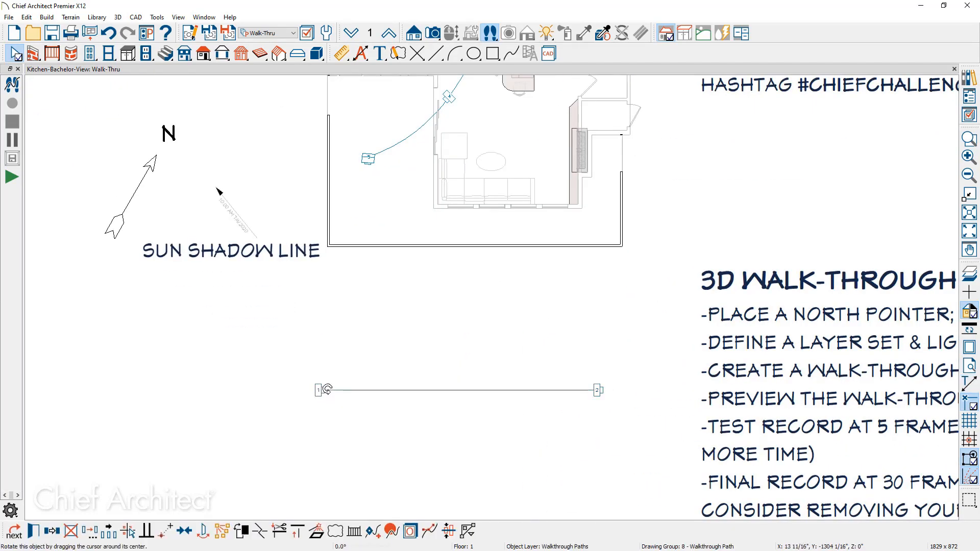
pyautogui.moveTo(329, 392); pyautogui.dragTo(322, 378)
pyautogui.moveTo(608, 390); pyautogui.dragTo(590, 364)
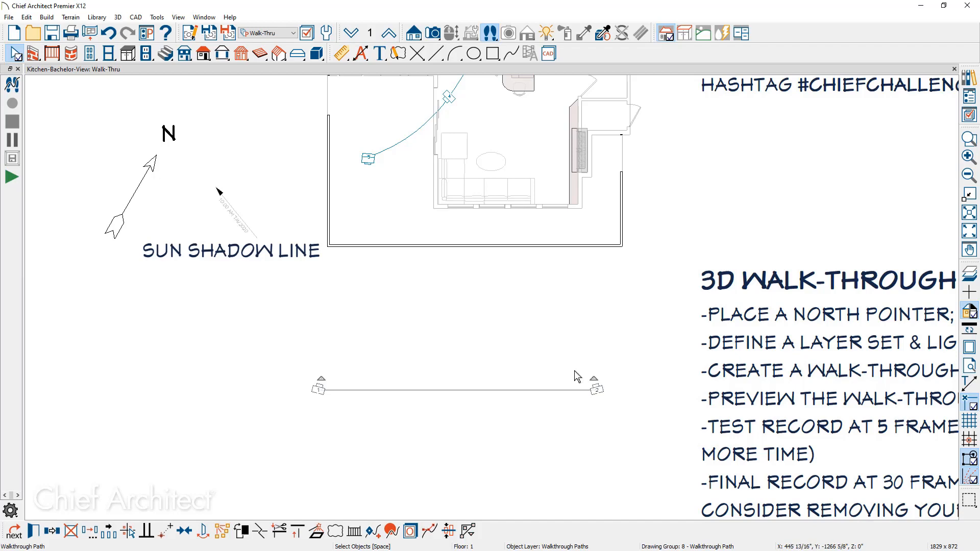
# Open the path's specification and set Frame 1 to 5 ft/s speed, -20° tilt, 12 ft height, with absolute camera heights.
pyautogui.click(33, 533)
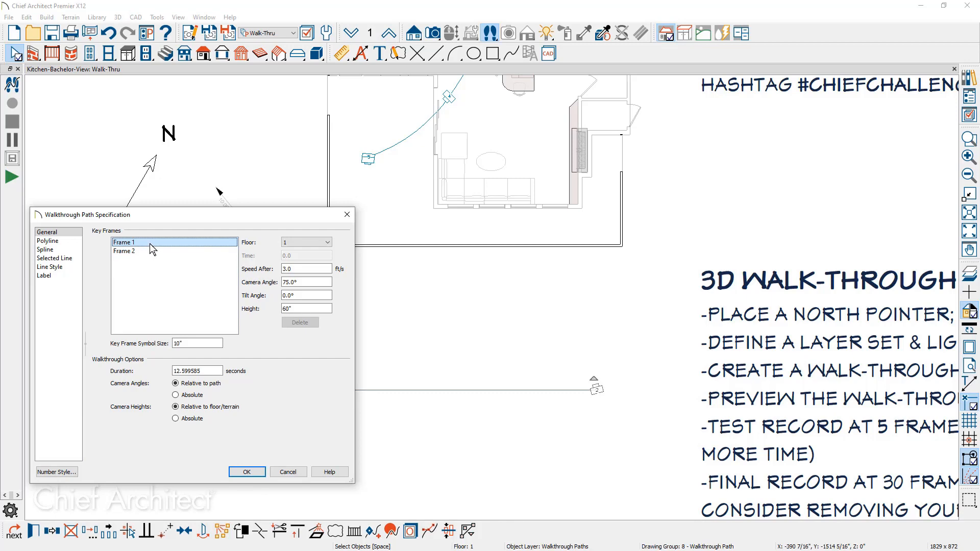
pyautogui.press('Tab')
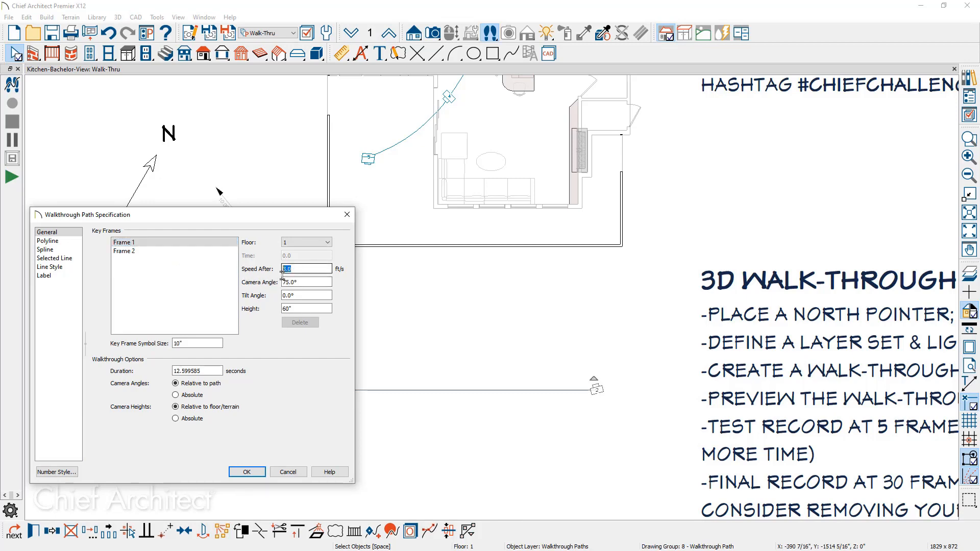
pyautogui.write('5')
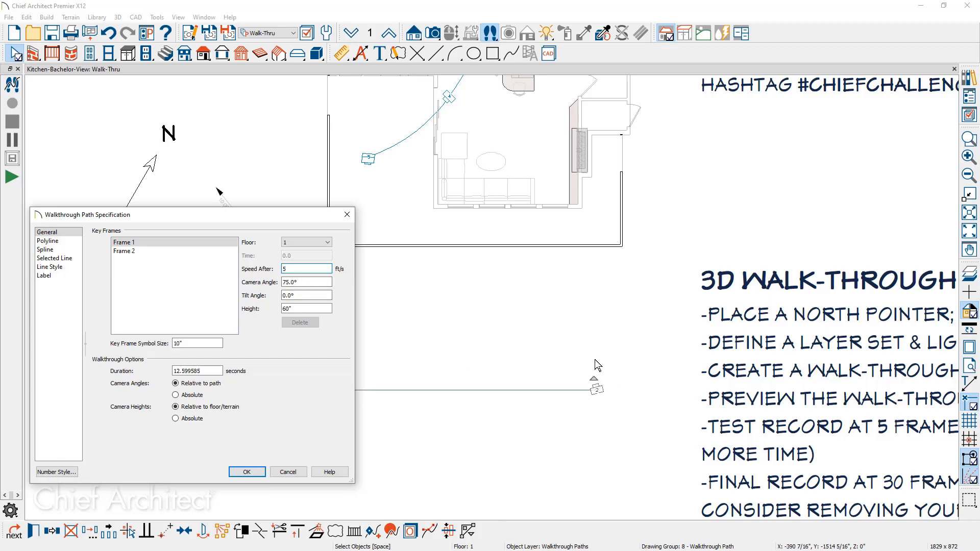
pyautogui.click(292, 296)
pyautogui.moveTo(291, 299); pyautogui.dragTo(265, 301)
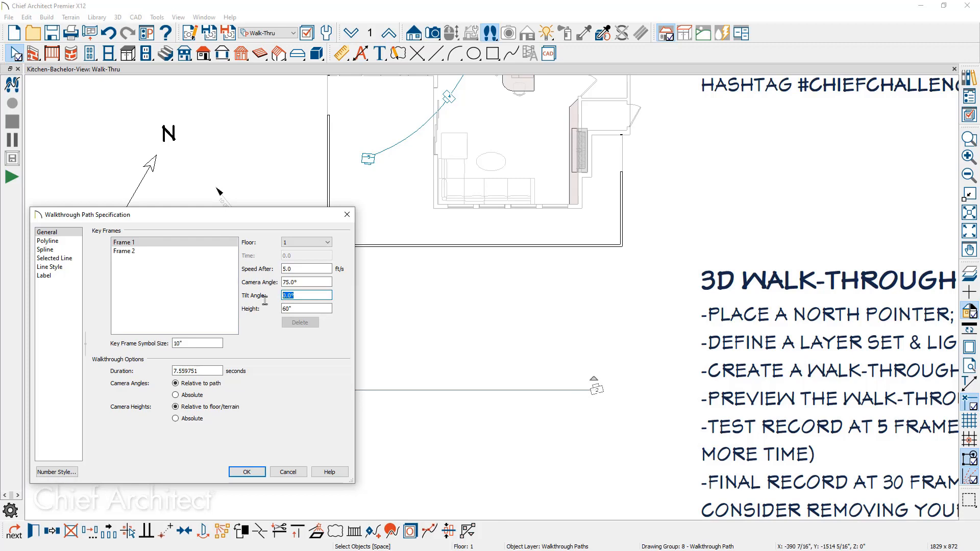
pyautogui.write('-20')
pyautogui.moveTo(301, 309); pyautogui.dragTo(272, 309)
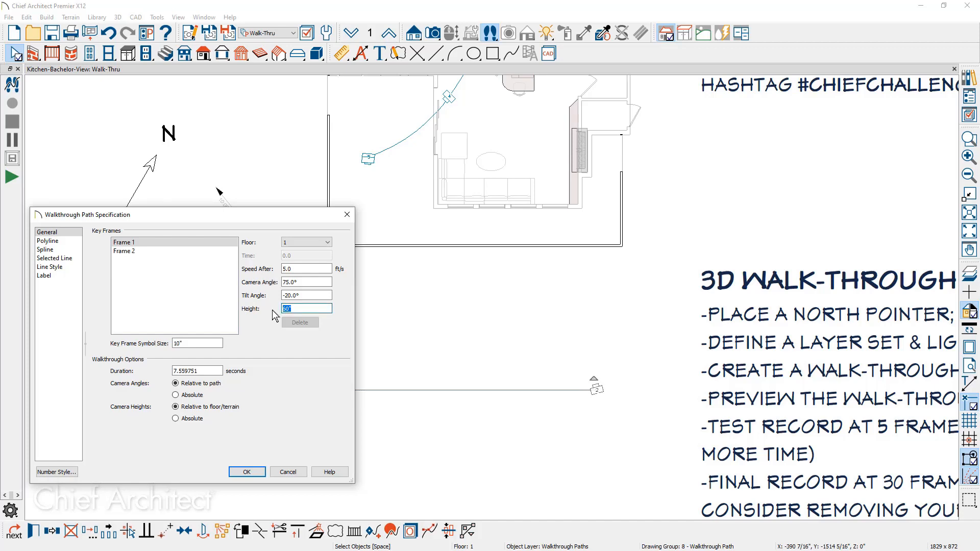
pyautogui.write('12')
pyautogui.press('Tab')
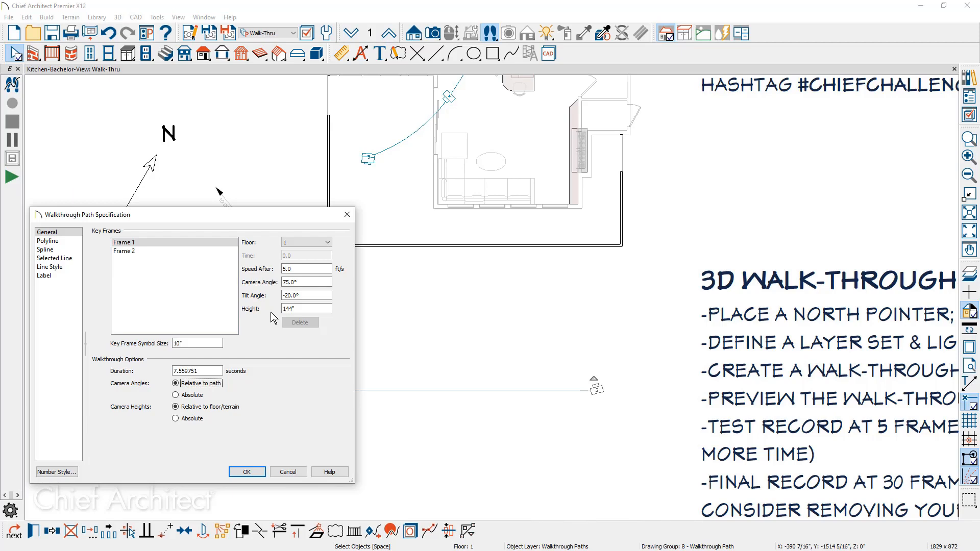
pyautogui.click(178, 419)
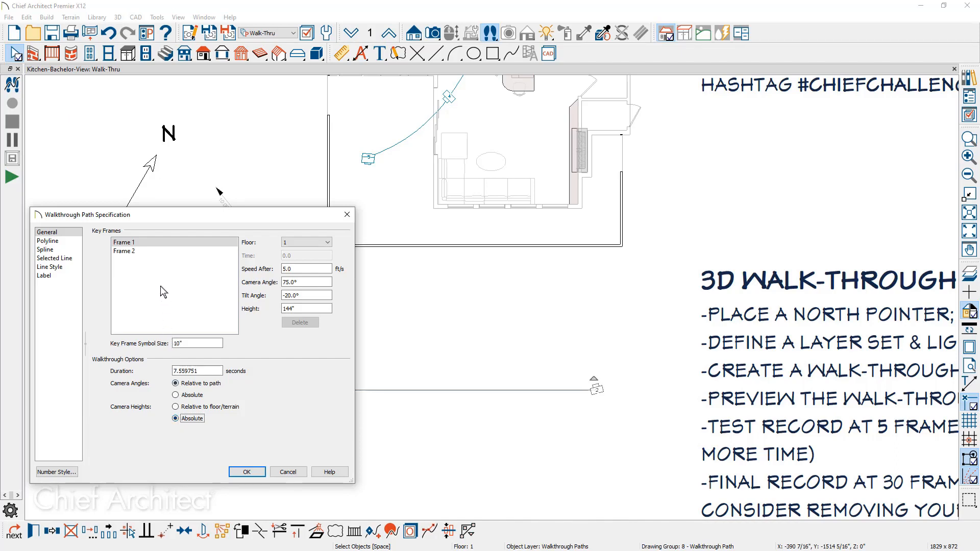
# Set Frame 2's tilt angle to -20° and height to 12 ft, and apply the changes.
pyautogui.click(148, 251)
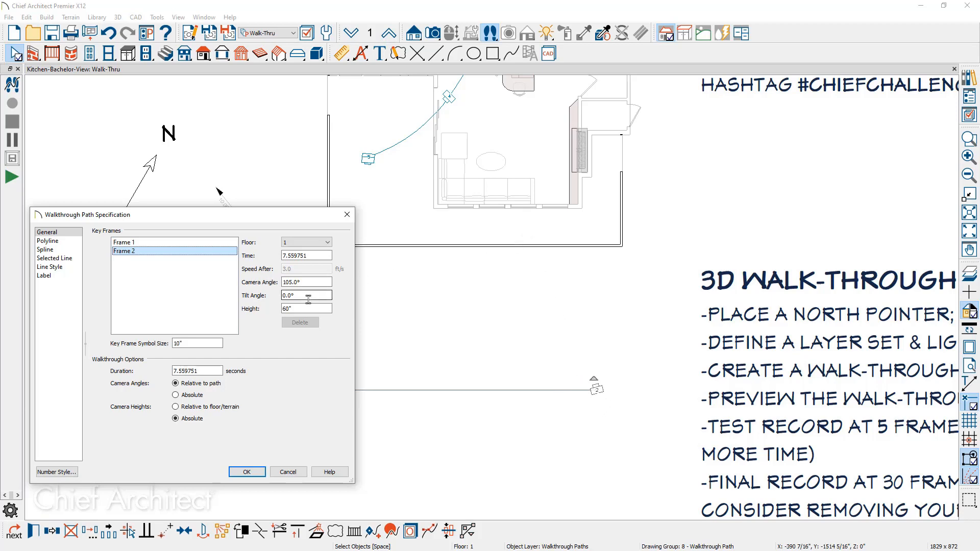
pyautogui.moveTo(309, 295); pyautogui.dragTo(264, 306)
pyautogui.write('-20')
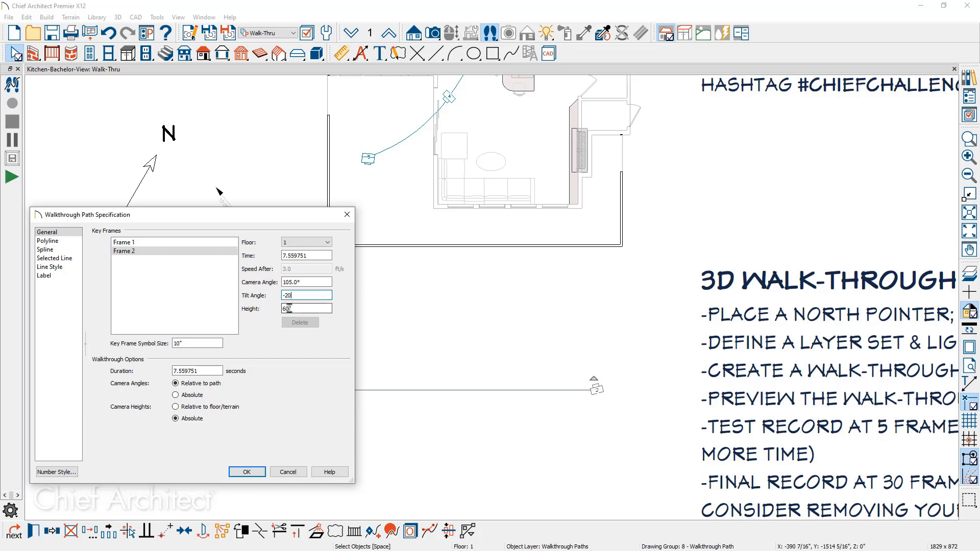
pyautogui.moveTo(306, 309); pyautogui.dragTo(266, 312)
pyautogui.write('12')
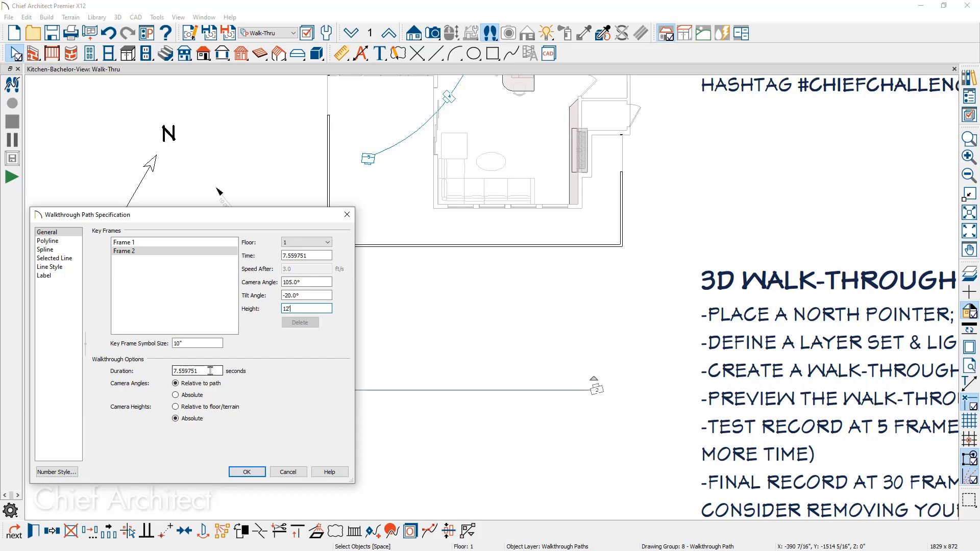
pyautogui.click(247, 474)
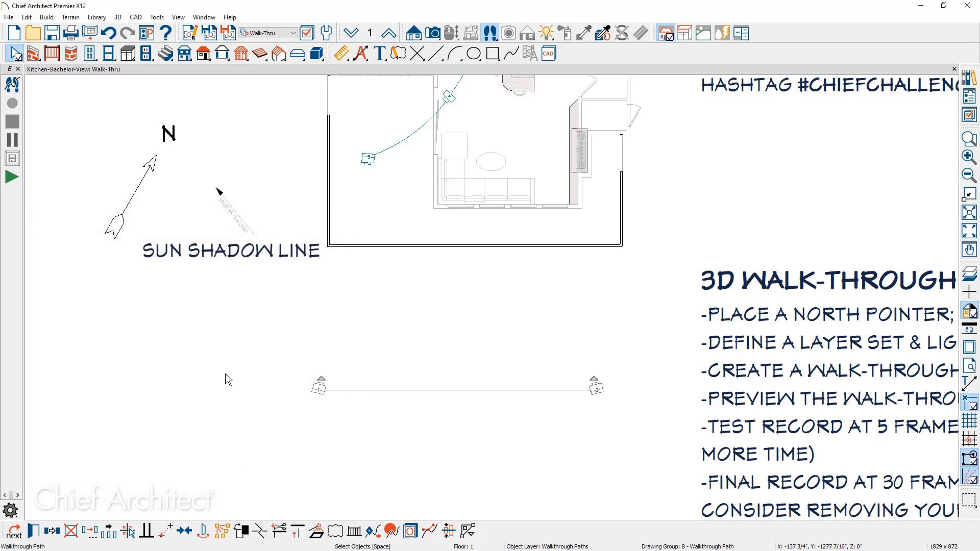
# Draw a new north pointer beside the floor plan, angled up toward the right.
pyautogui.scroll(-1, 225, 373)
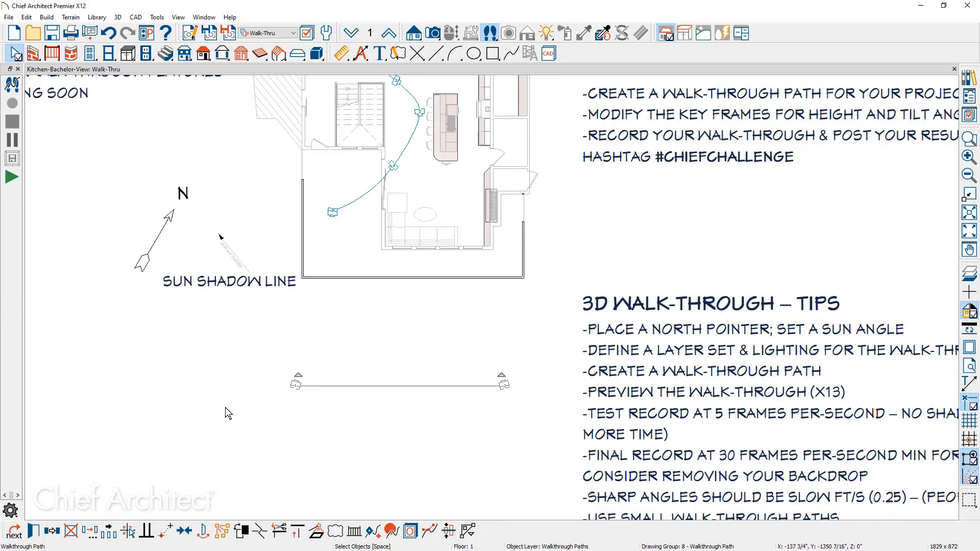
pyautogui.moveTo(222, 403); pyautogui.dragTo(182, 334, button='middle')
pyautogui.scroll(-3, 182, 334)
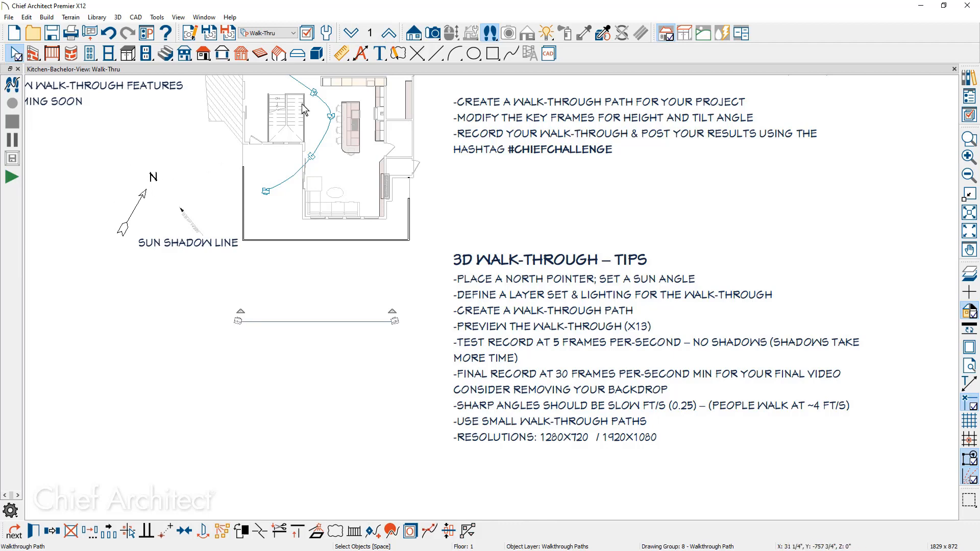
pyautogui.click(442, 57)
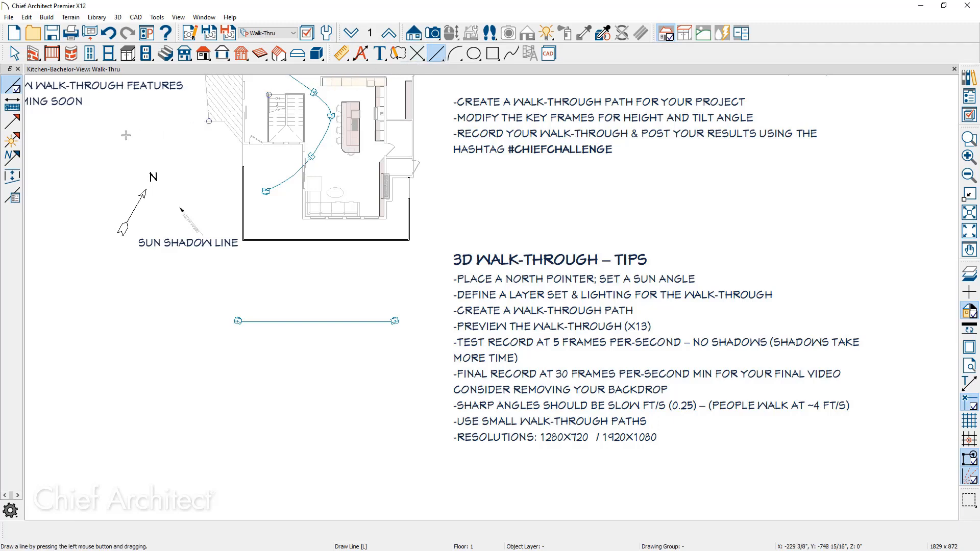
pyautogui.click(20, 161)
pyautogui.moveTo(87, 228); pyautogui.dragTo(118, 183)
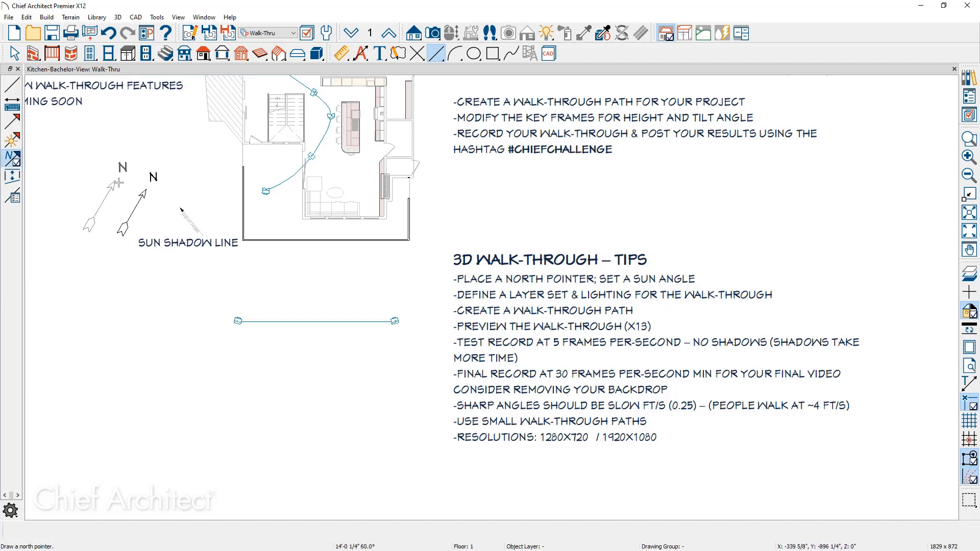
pyautogui.moveTo(119, 182); pyautogui.dragTo(119, 182)
pyautogui.moveTo(122, 265)
pyautogui.mouseDown(button='middle')
pyautogui.moveTo(162, 366)
pyautogui.moveTo(214, 411)
pyautogui.mouseUp(button='middle')
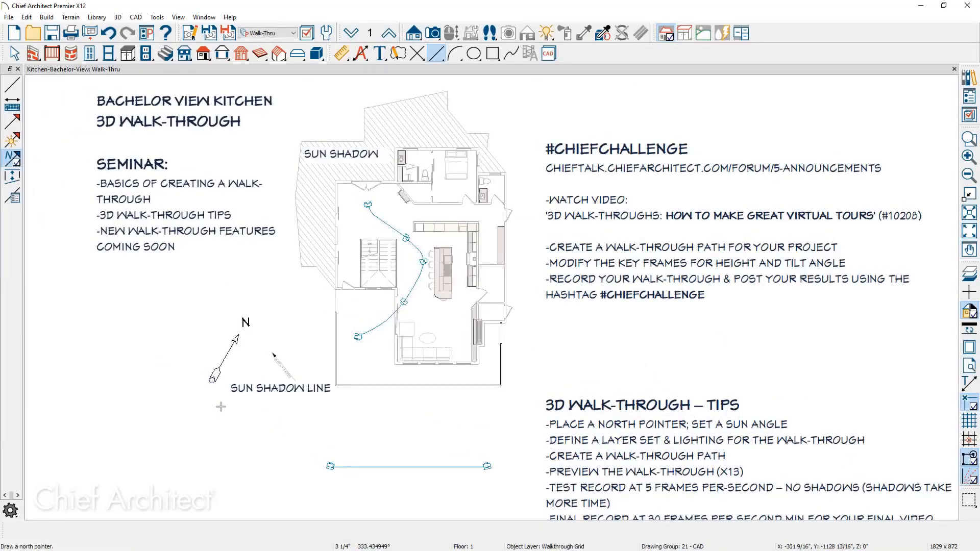
pyautogui.press('space')
# Place a sun angle near the plan and set its date to Dec 21, 2020.
pyautogui.scroll(1, 269, 377)
pyautogui.scroll(2, 269, 377)
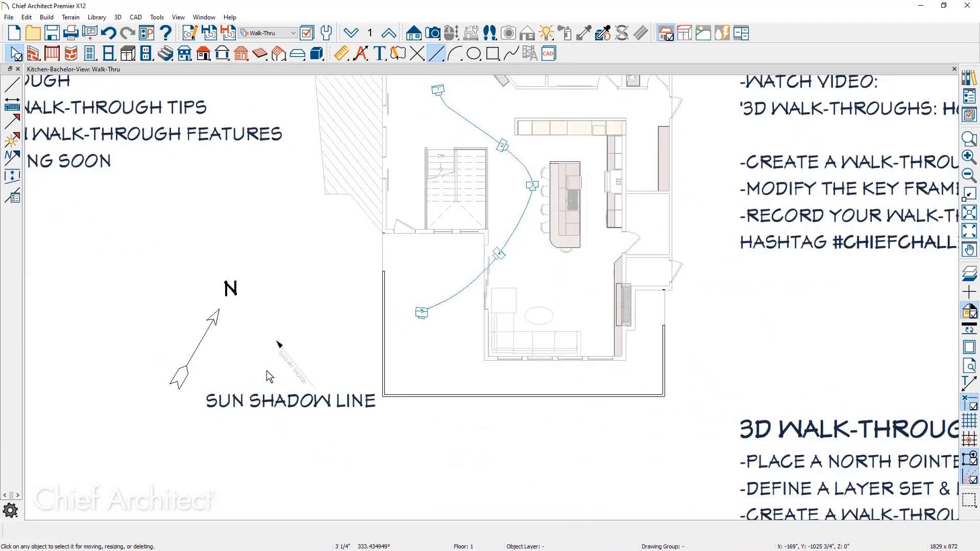
pyautogui.scroll(1, 267, 377)
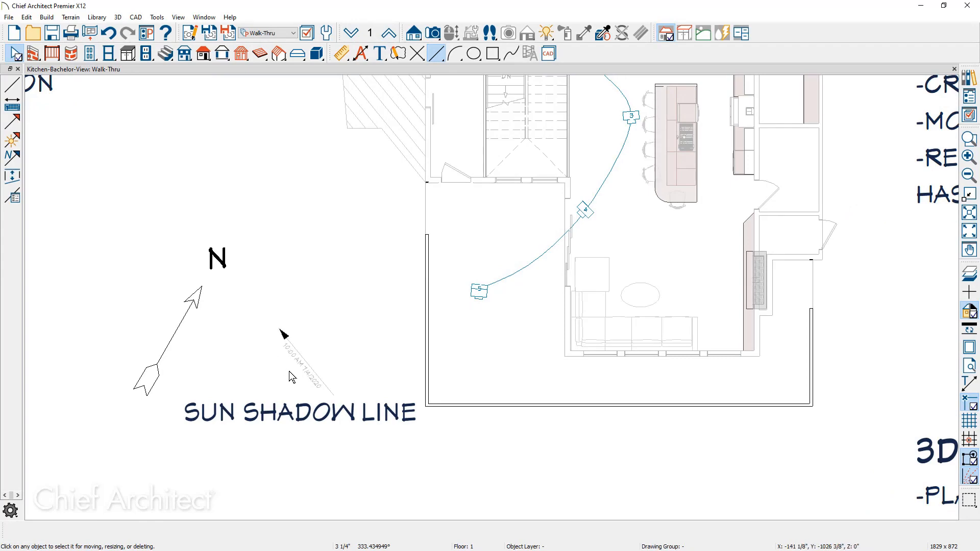
pyautogui.scroll(-5, 299, 386)
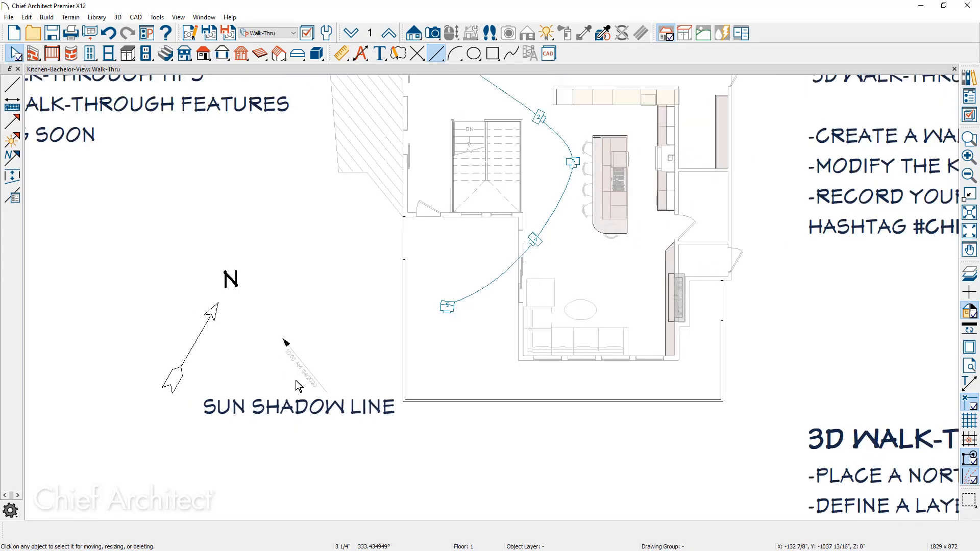
pyautogui.scroll(-1, 299, 386)
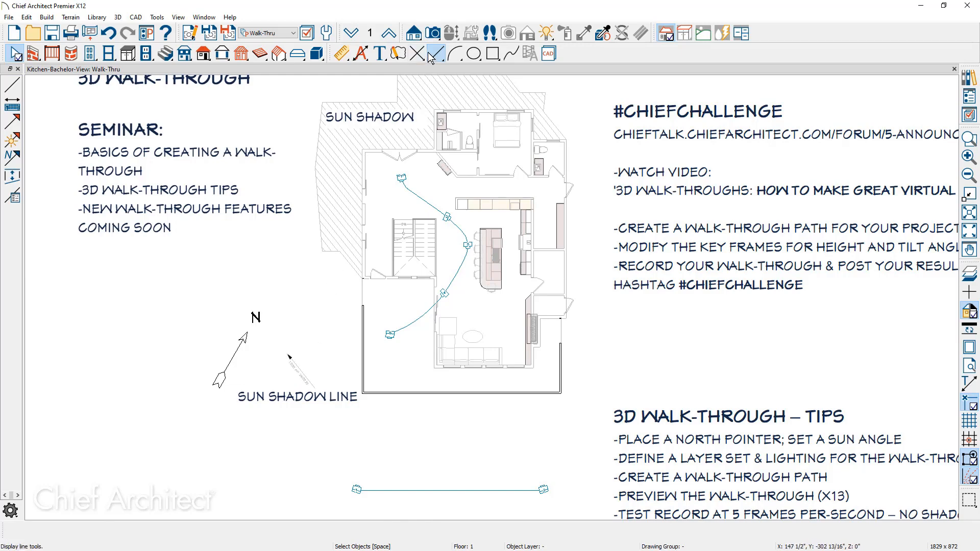
pyautogui.click(12, 142)
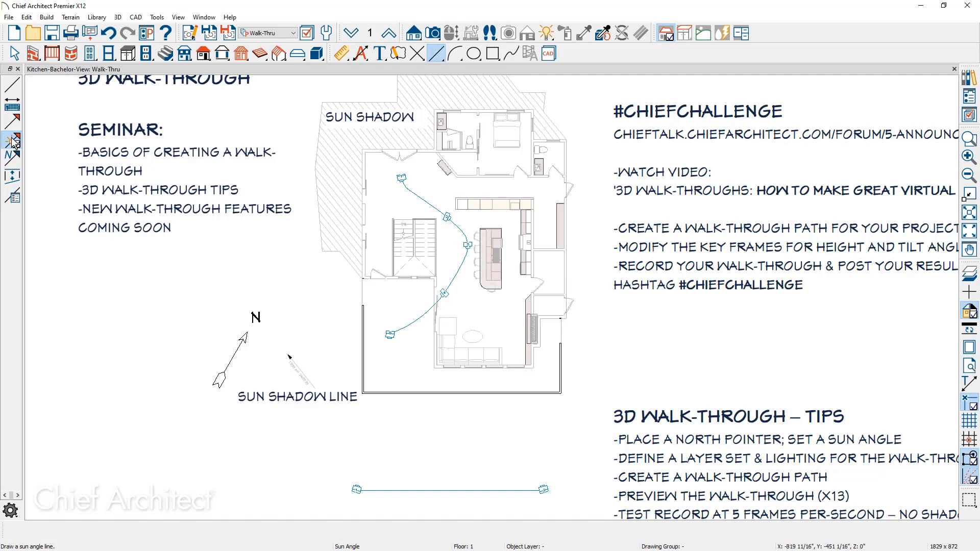
pyautogui.click(322, 355)
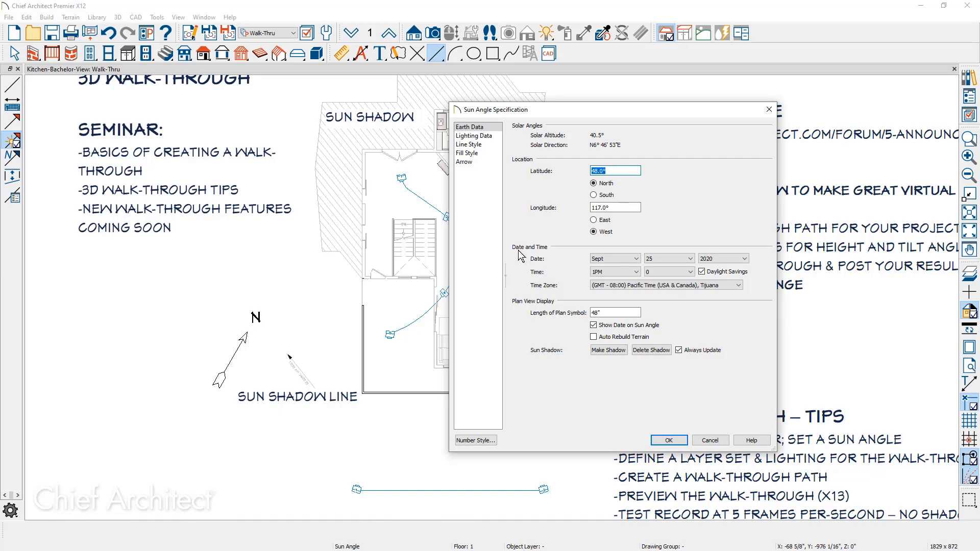
pyautogui.click(628, 263)
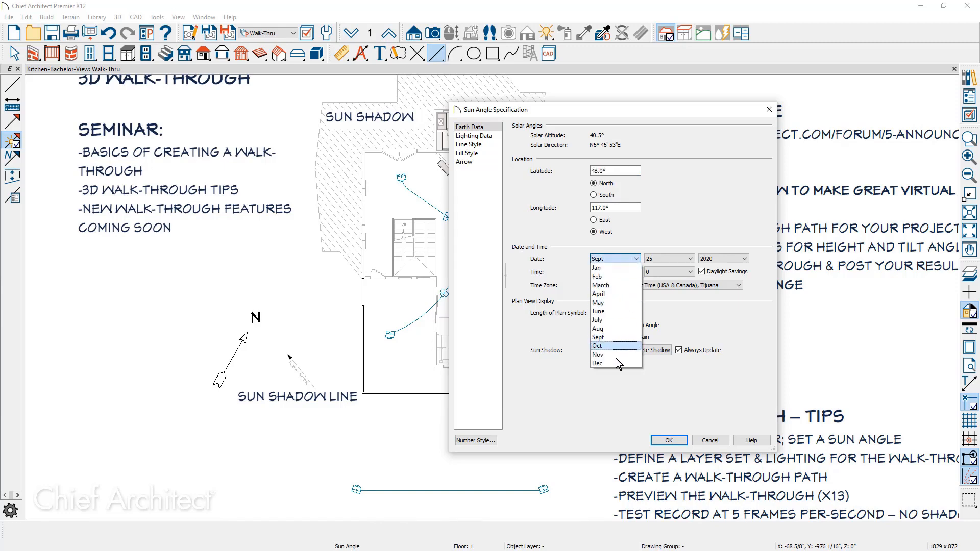
pyautogui.click(616, 364)
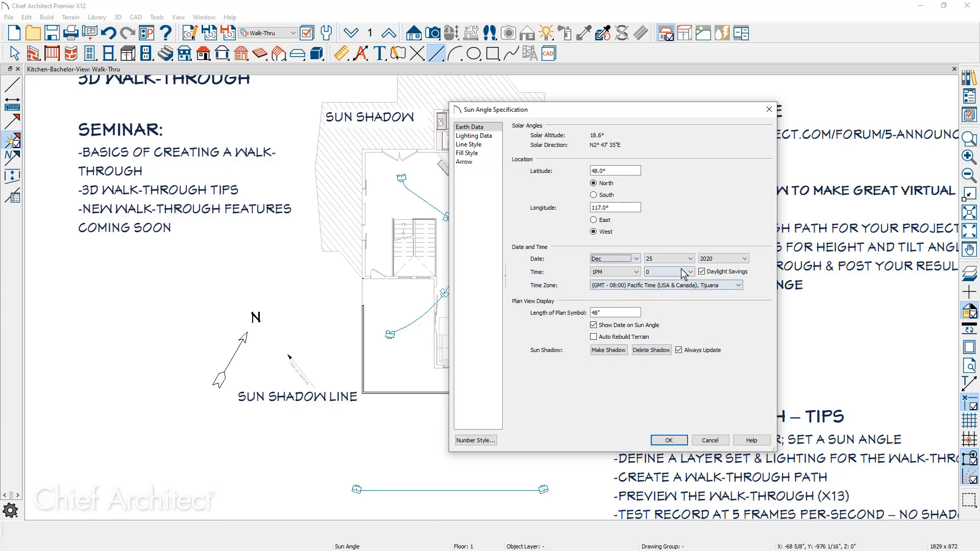
pyautogui.click(668, 258)
pyautogui.click(667, 442)
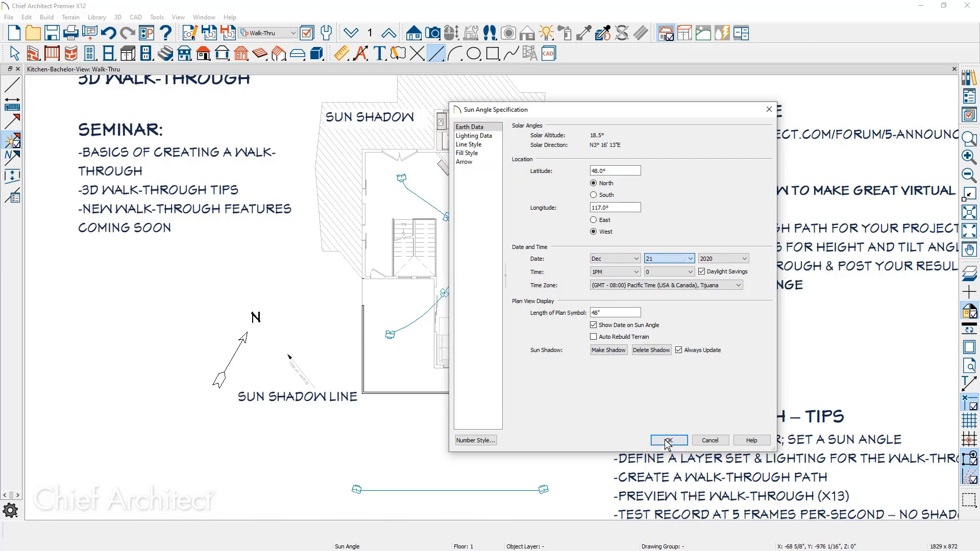
# Set the sun angle's time to 11AM, make the sun shadow, and apply the changes.
pyautogui.click(637, 272)
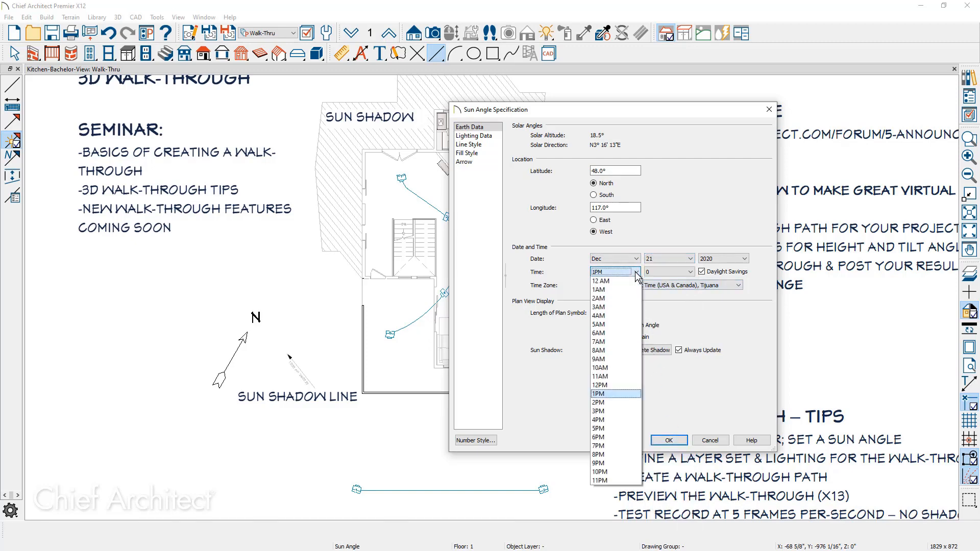
pyautogui.click(619, 378)
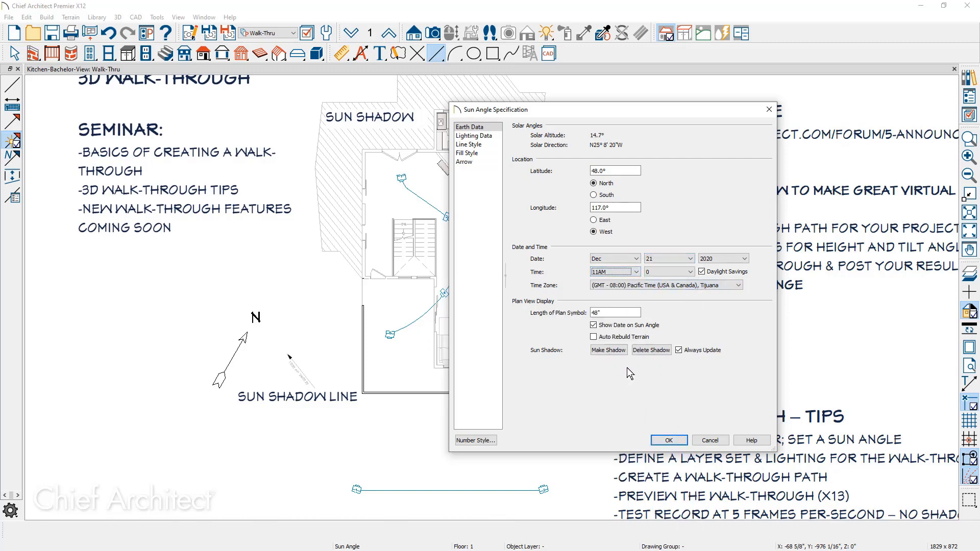
pyautogui.click(620, 351)
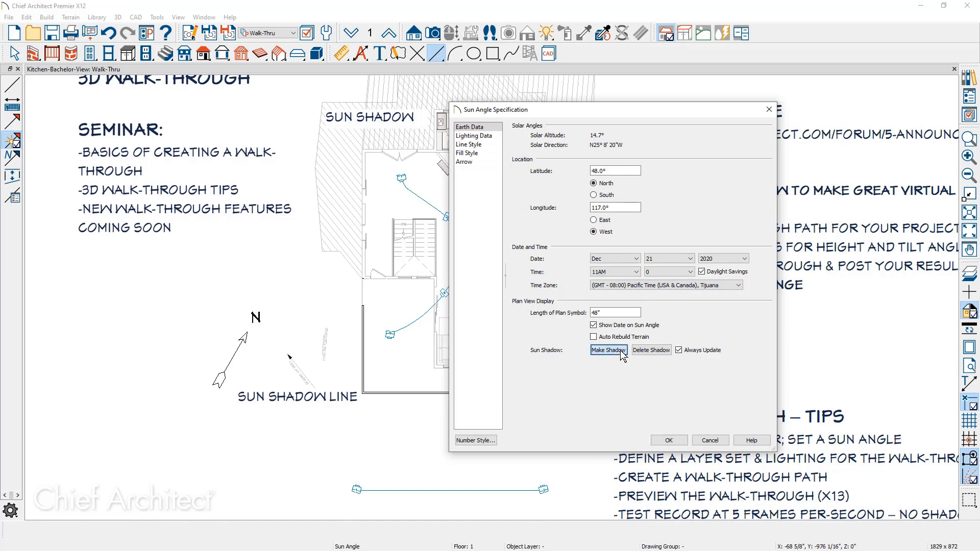
pyautogui.click(669, 440)
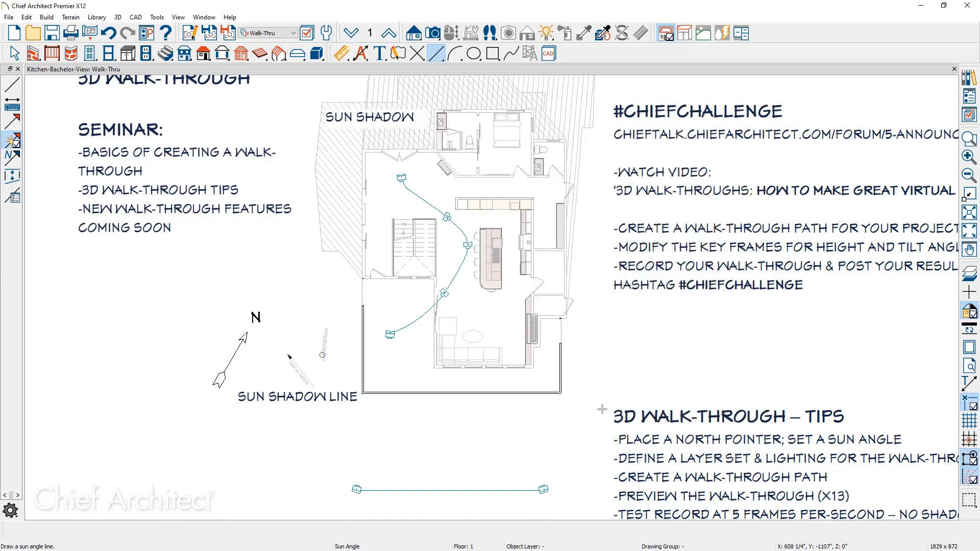
# Change the sun shadow polyline's fill pattern color to pink.
pyautogui.moveTo(602, 405); pyautogui.dragTo(606, 484, button='middle')
pyautogui.scroll(-1, 606, 484)
pyautogui.press('space')
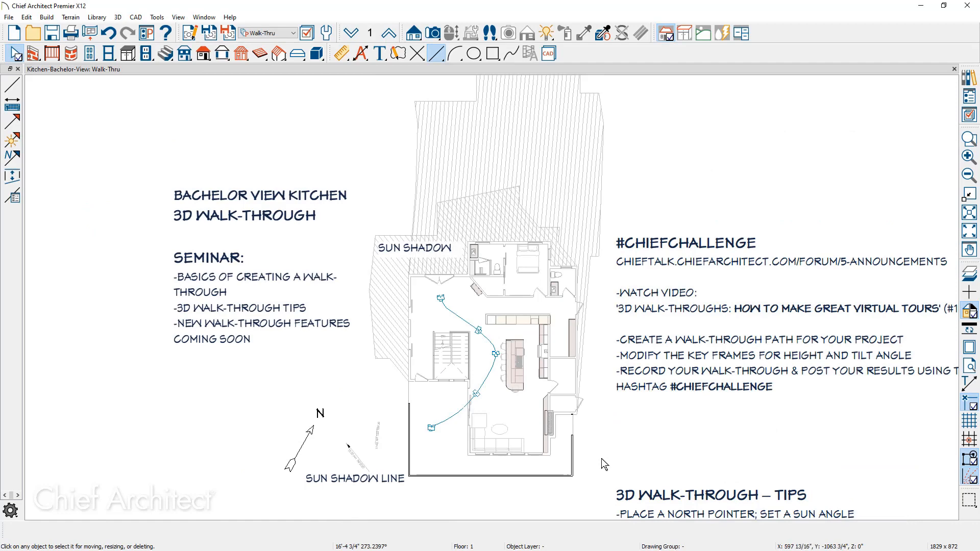
pyautogui.click(597, 199)
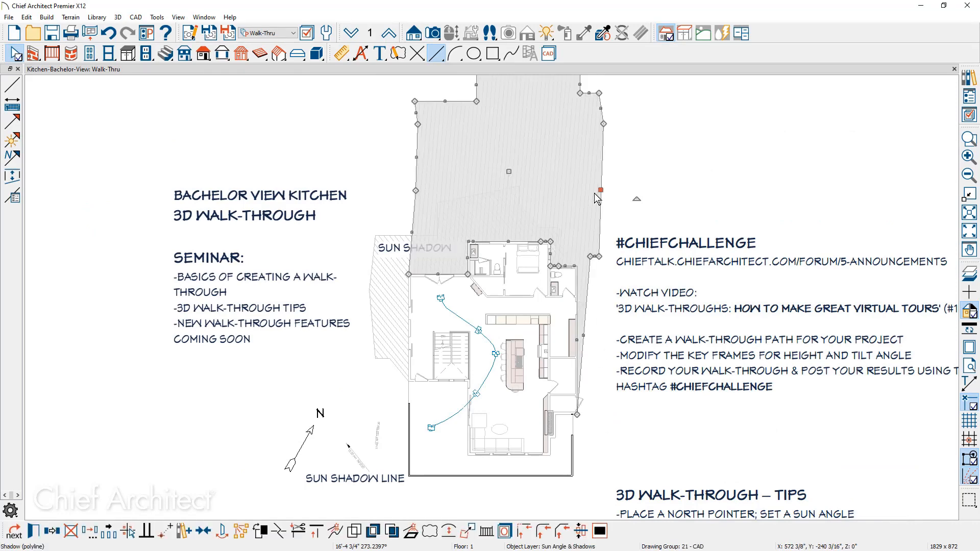
pyautogui.doubleClick(594, 192)
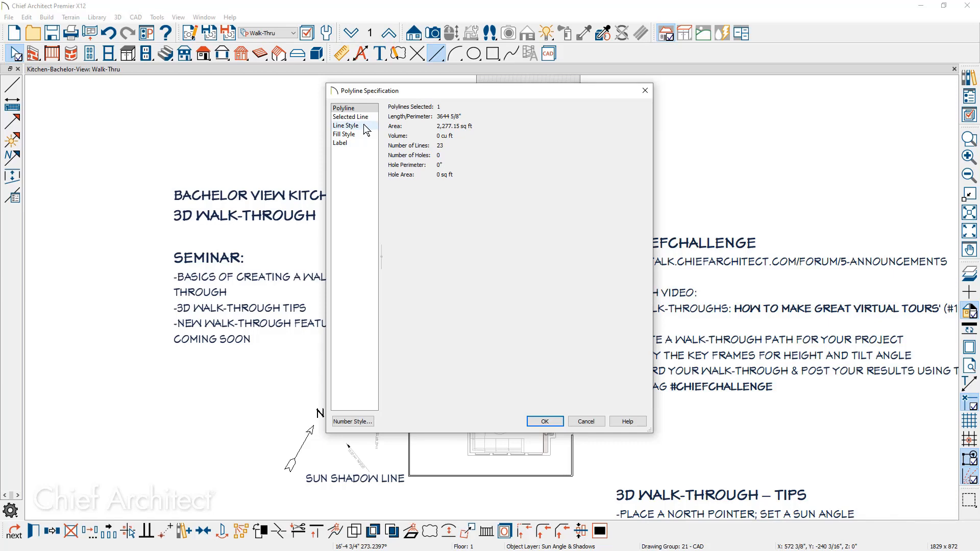
pyautogui.click(351, 135)
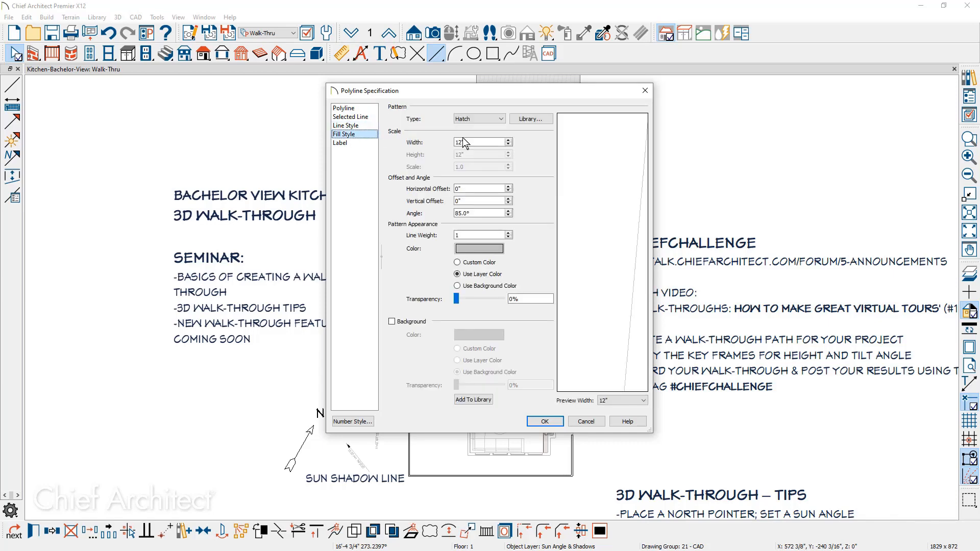
pyautogui.click(486, 249)
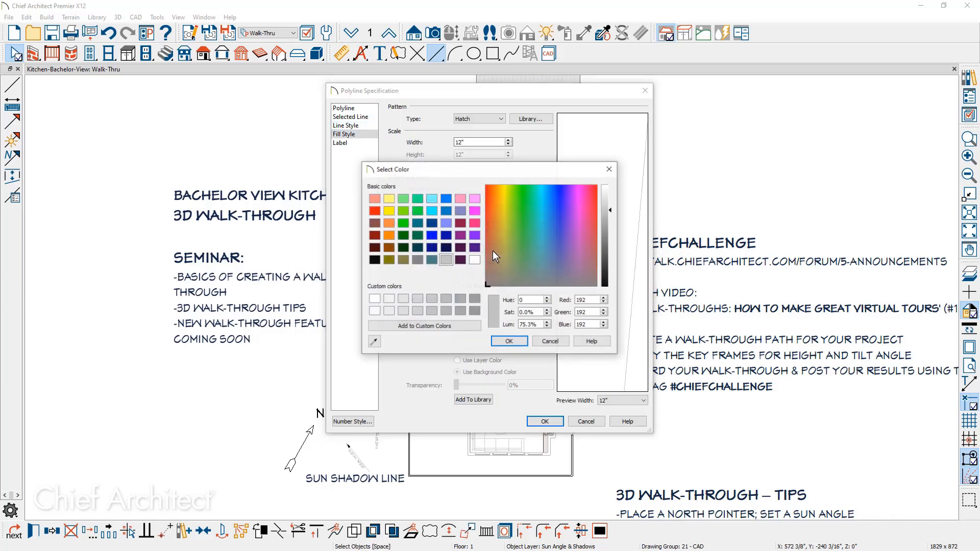
pyautogui.click(474, 199)
pyautogui.click(509, 341)
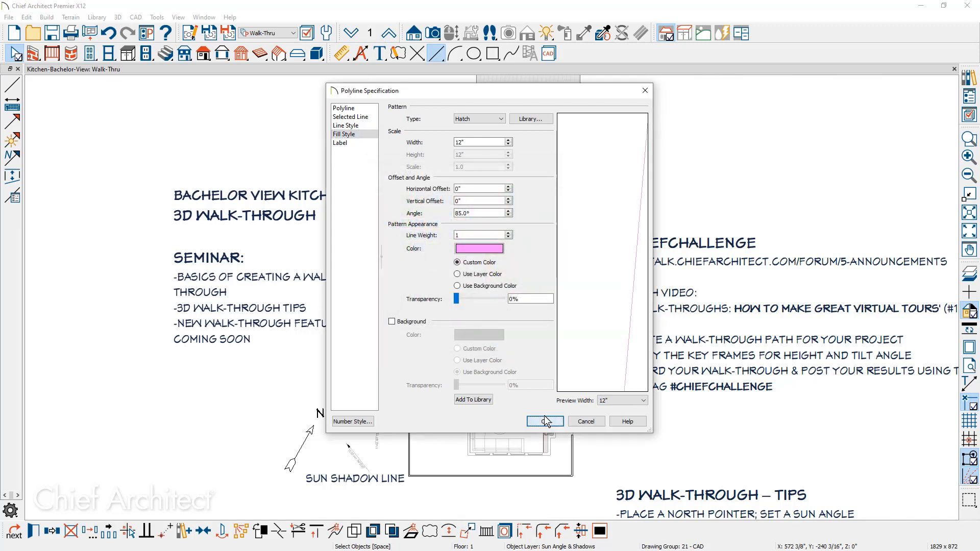
pyautogui.click(544, 417)
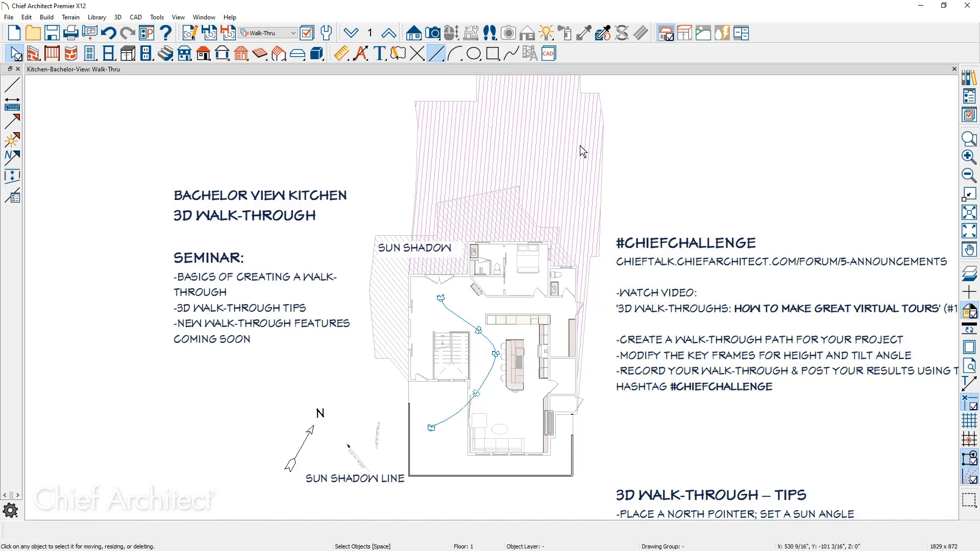
# Set the sunlight defaults to use the sun angle at 11:00 AM 12/21/2020.
pyautogui.scroll(-1, 238, 428)
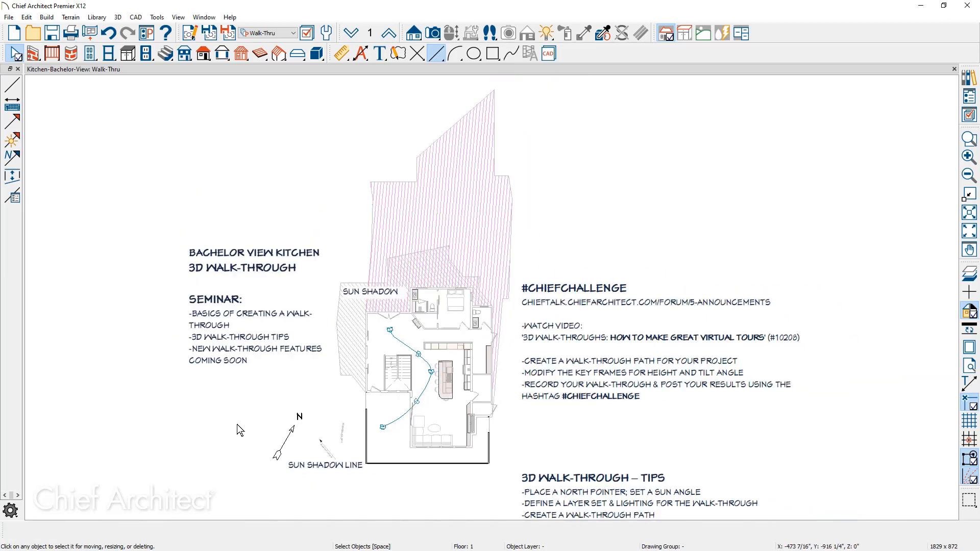
pyautogui.scroll(1, 237, 424)
pyautogui.moveTo(237, 424); pyautogui.dragTo(260, 300, button='middle')
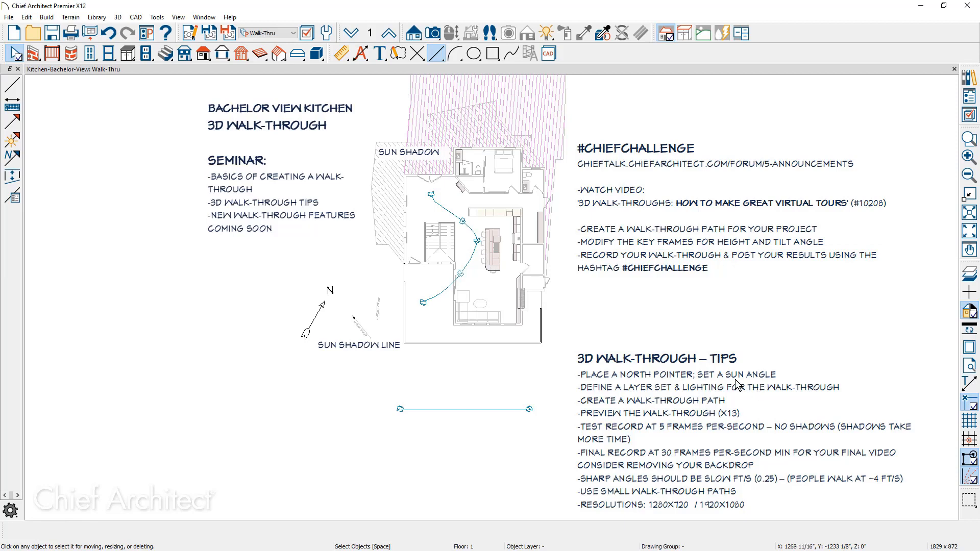
pyautogui.click(330, 34)
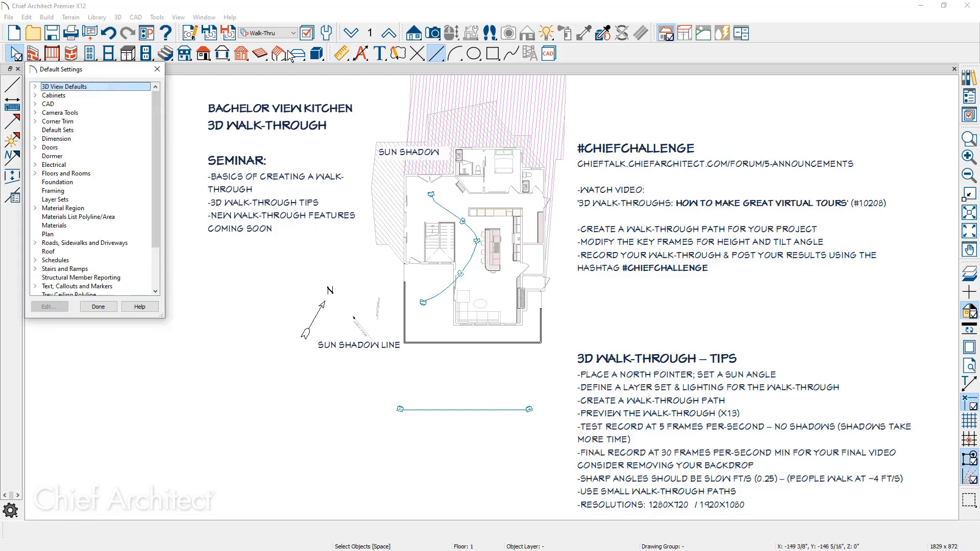
pyautogui.click(37, 87)
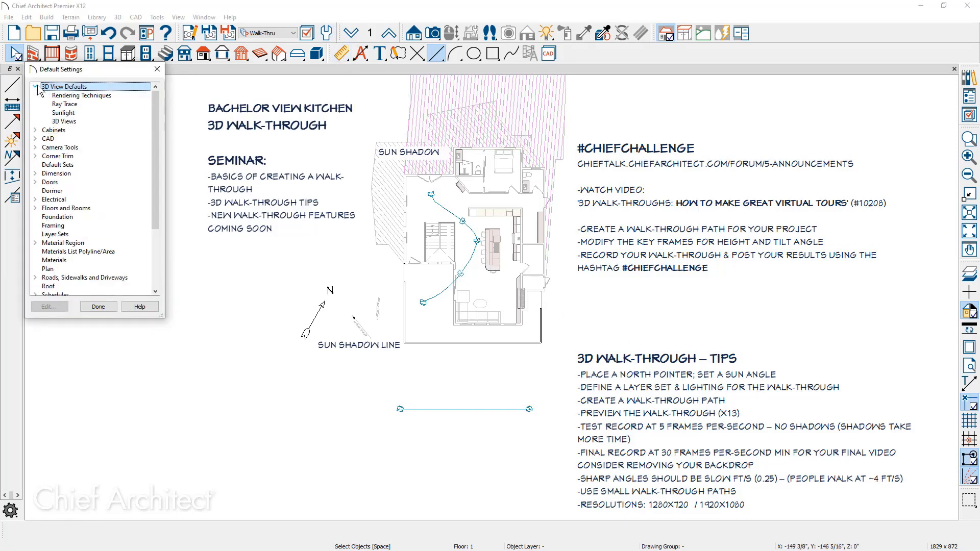
pyautogui.doubleClick(63, 113)
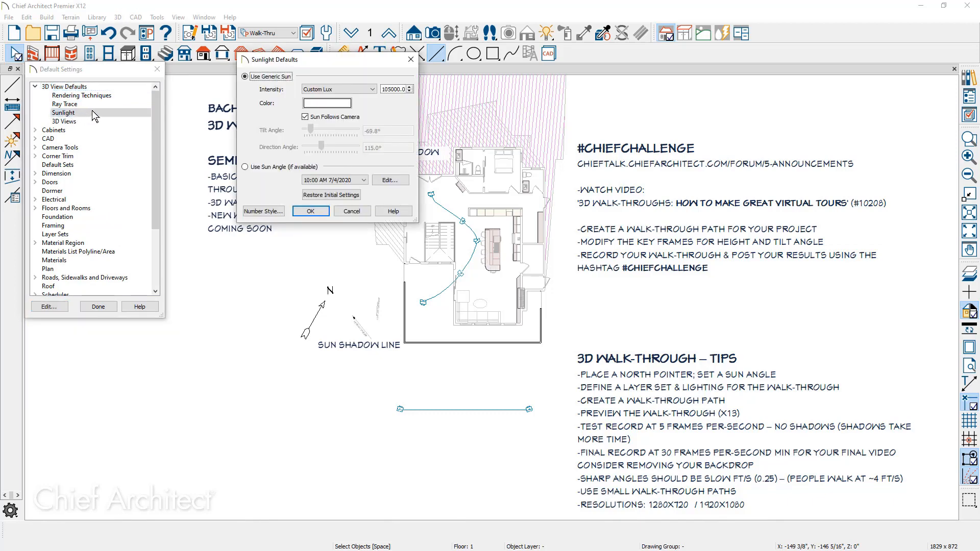
pyautogui.click(245, 167)
pyautogui.click(355, 180)
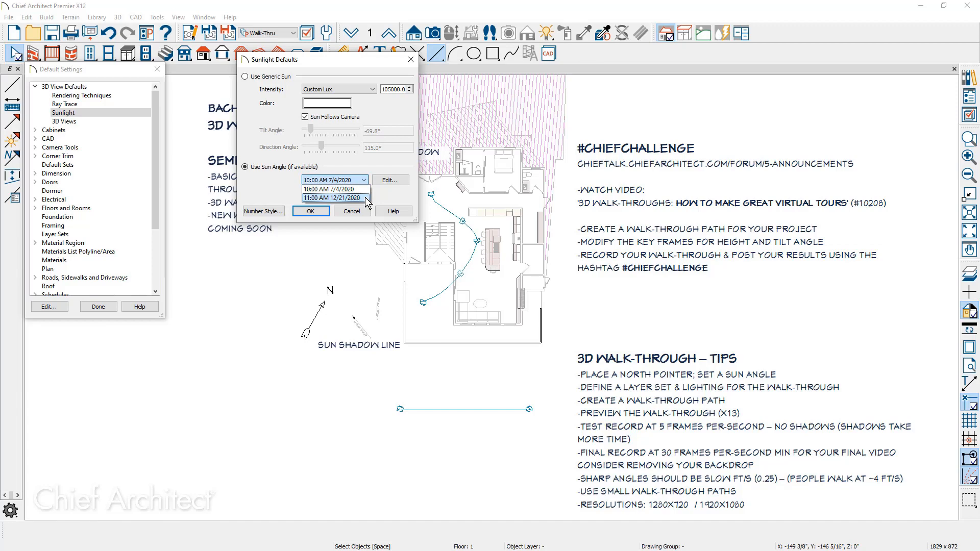
pyautogui.click(337, 198)
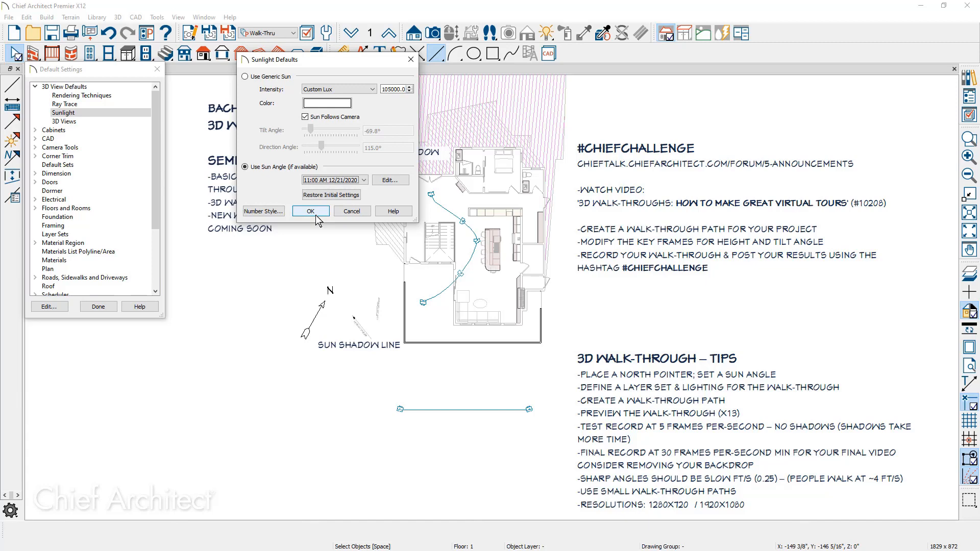
pyautogui.click(311, 212)
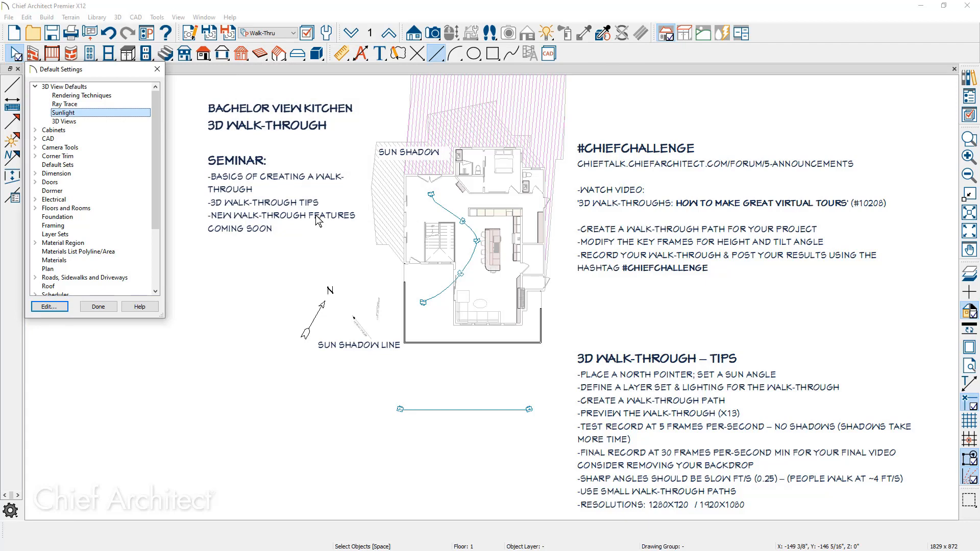
# Open the full camera defaults and review the rendering technique options.
pyautogui.click(35, 148)
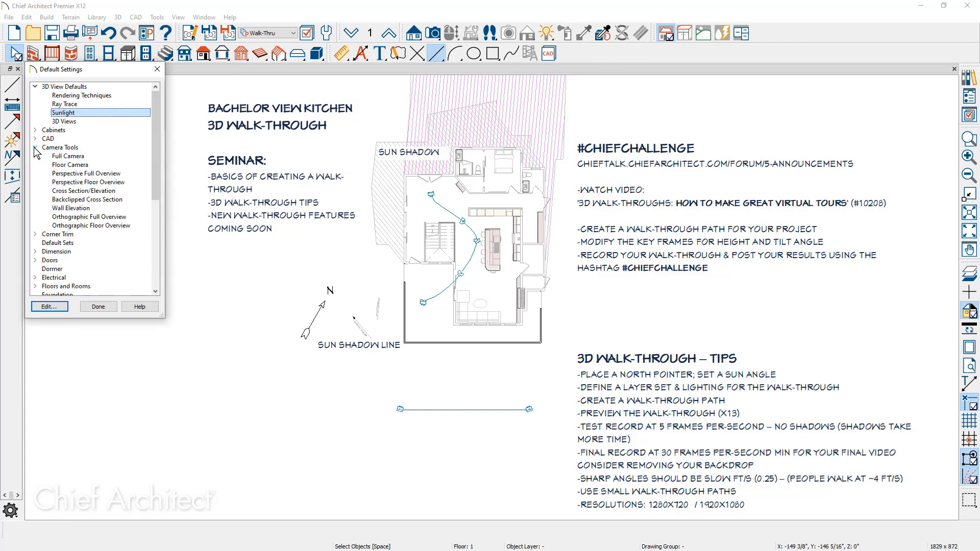
pyautogui.doubleClick(99, 161)
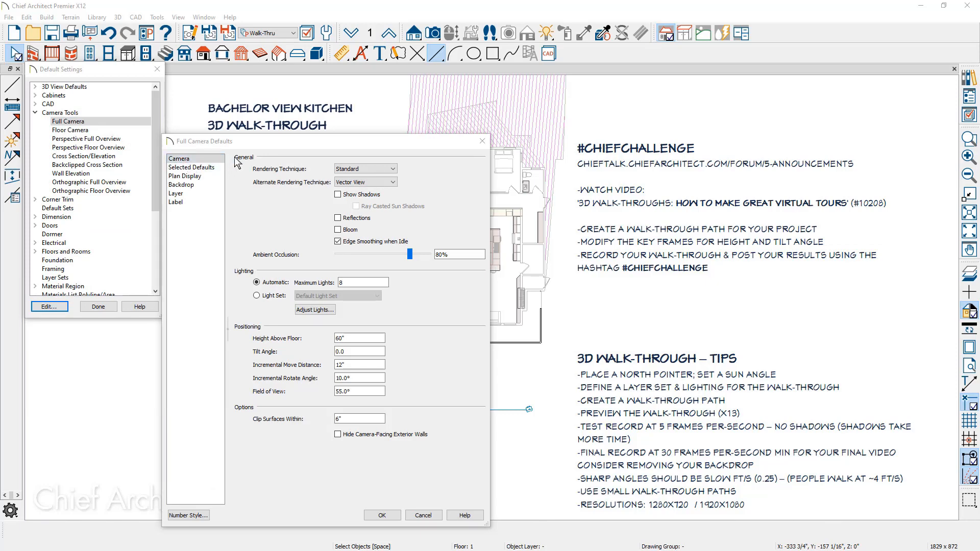
pyautogui.click(392, 169)
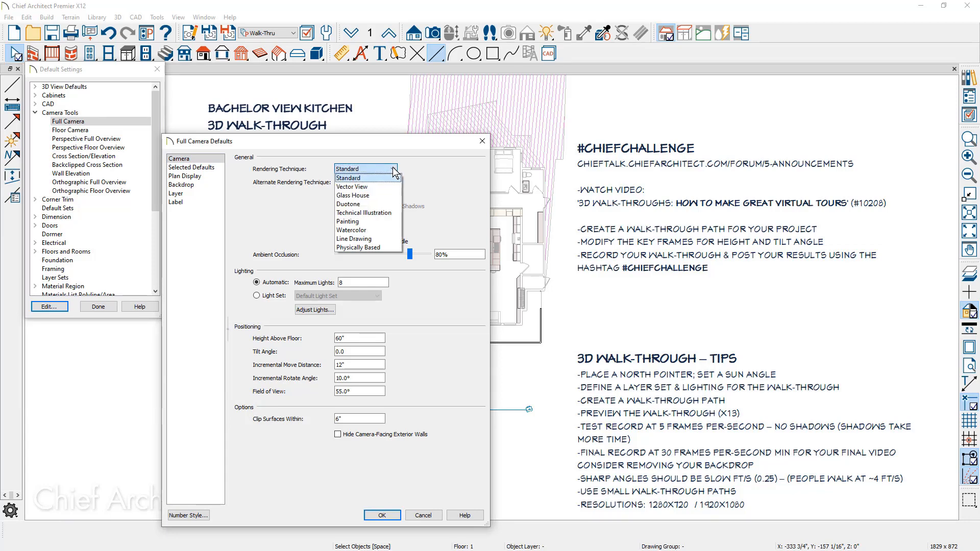
pyautogui.click(423, 179)
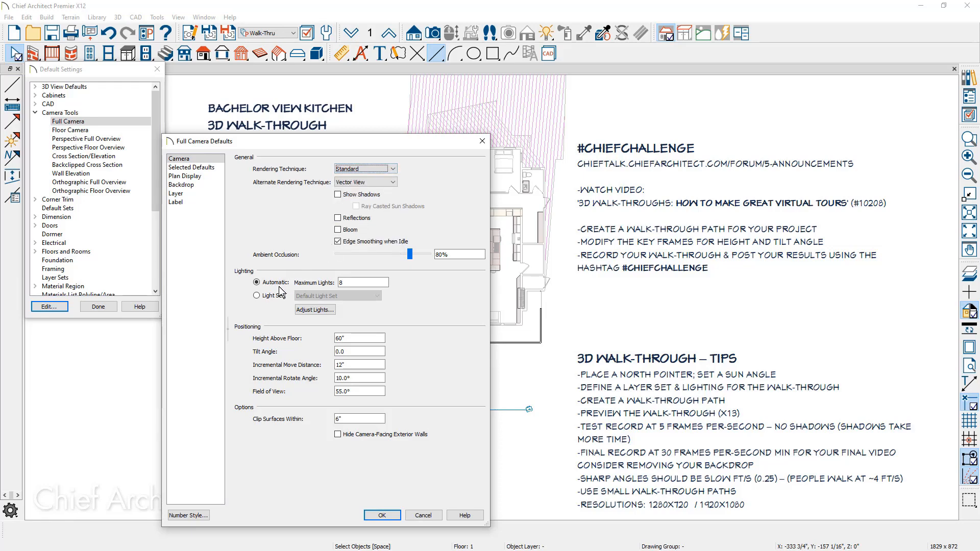
# Try 25 maximum lights and the light set options before restoring automatic lighting with 8 maximum lights.
pyautogui.click(348, 283)
pyautogui.moveTo(348, 282); pyautogui.dragTo(325, 282)
pyautogui.write('25')
pyautogui.click(266, 297)
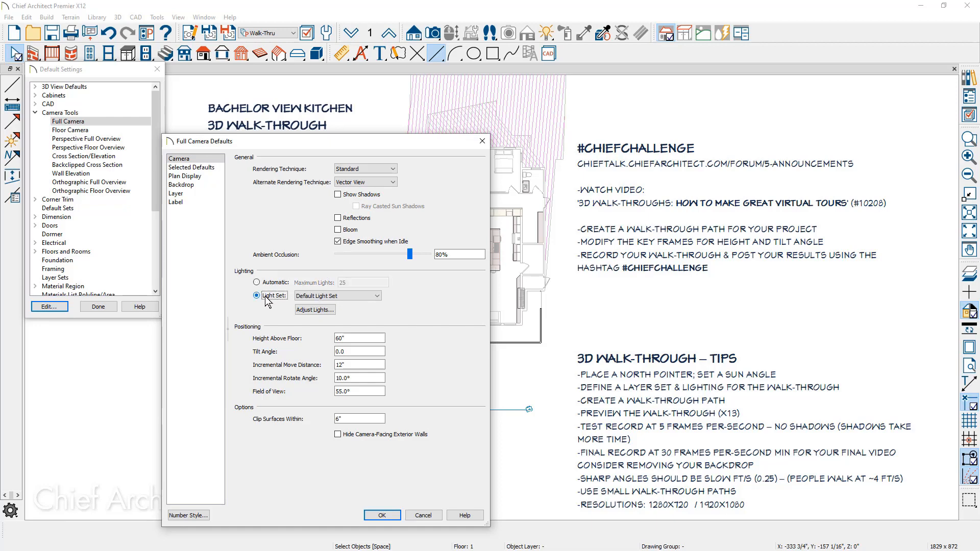
pyautogui.click(343, 296)
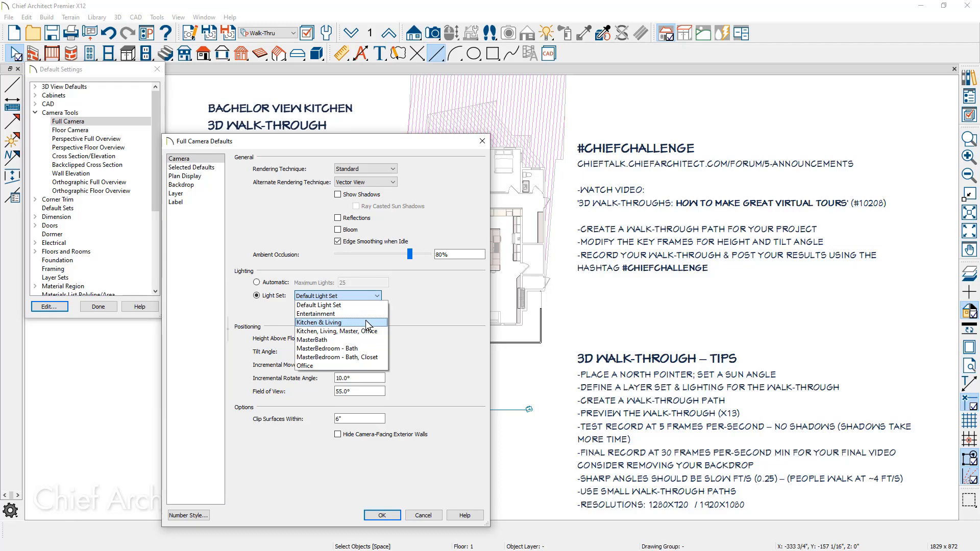
pyautogui.click(256, 282)
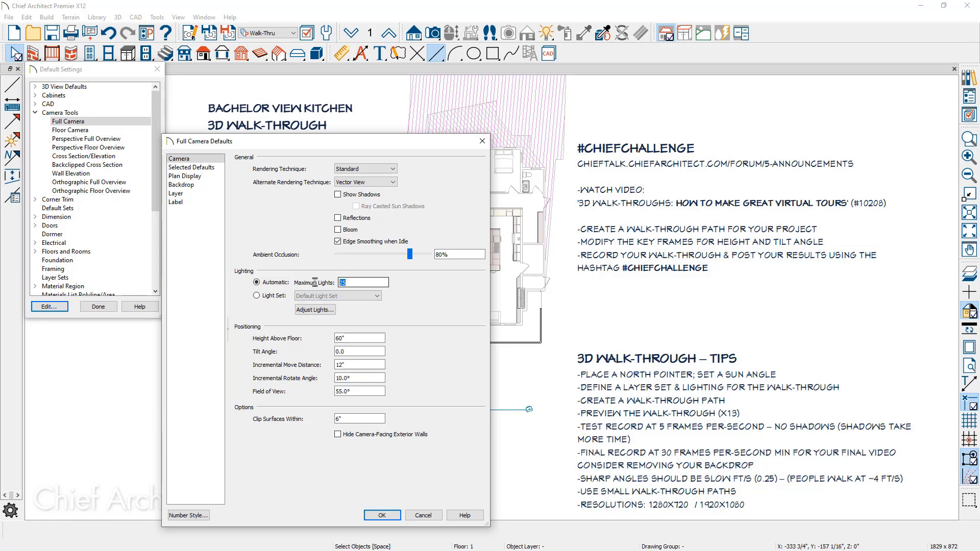
pyautogui.write('8')
# Review the full camera's layer set and backdrop defaults, then close the default settings.
pyautogui.click(212, 170)
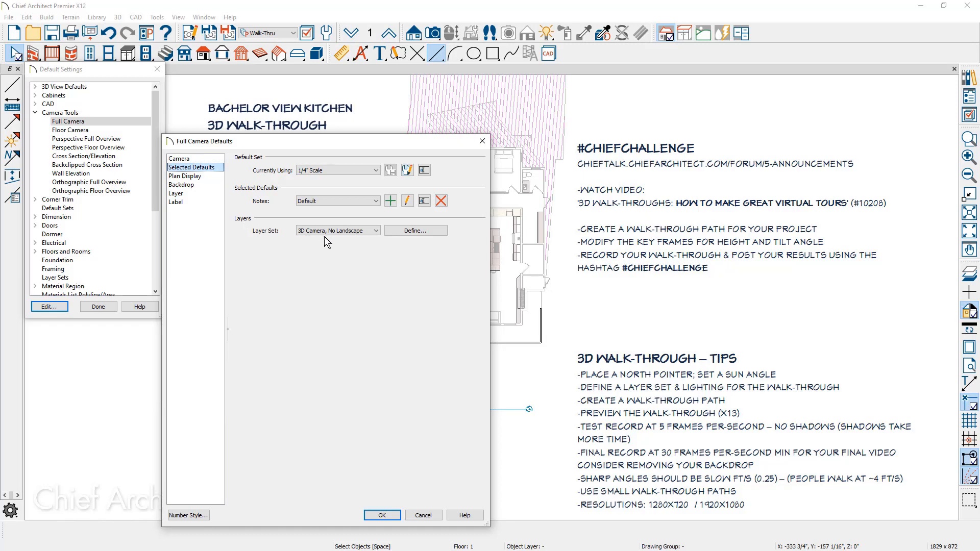
pyautogui.click(375, 232)
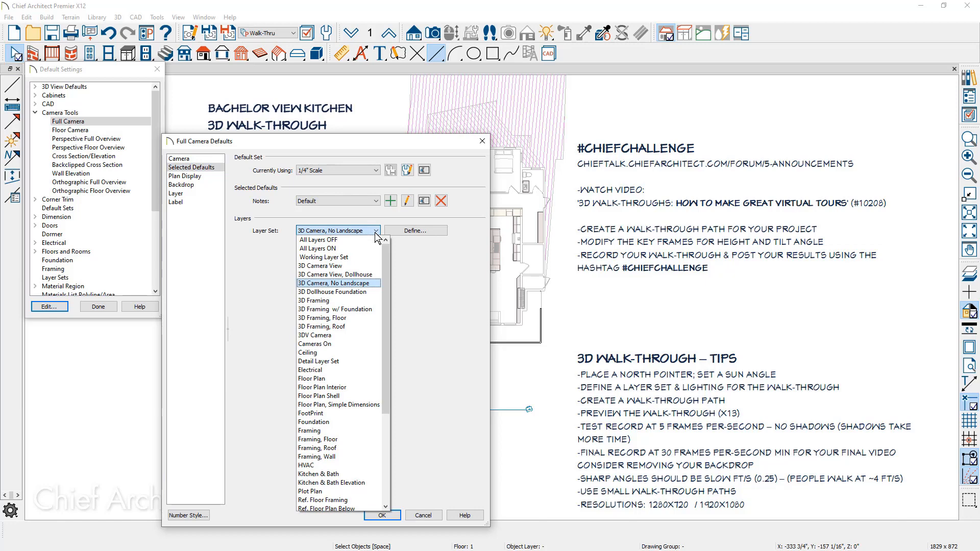
pyautogui.click(371, 285)
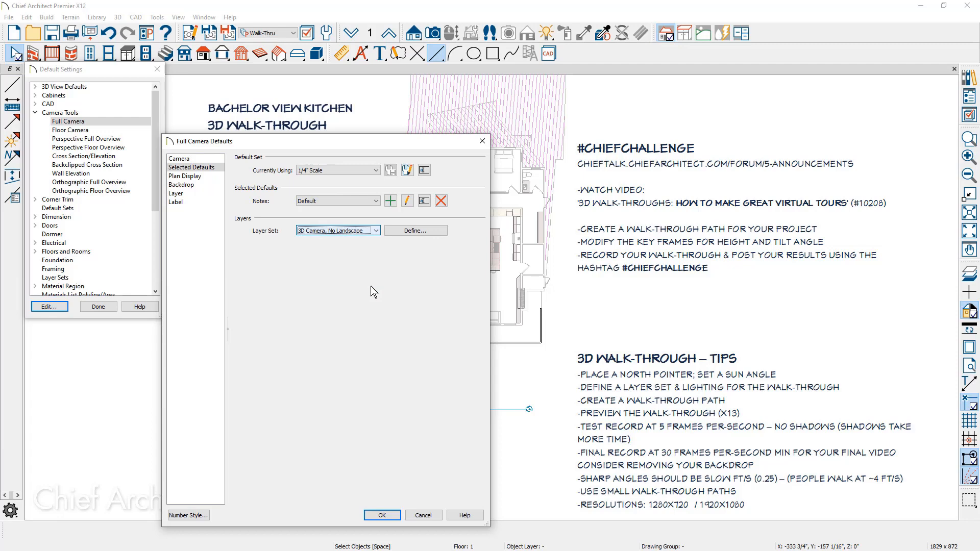
pyautogui.click(184, 185)
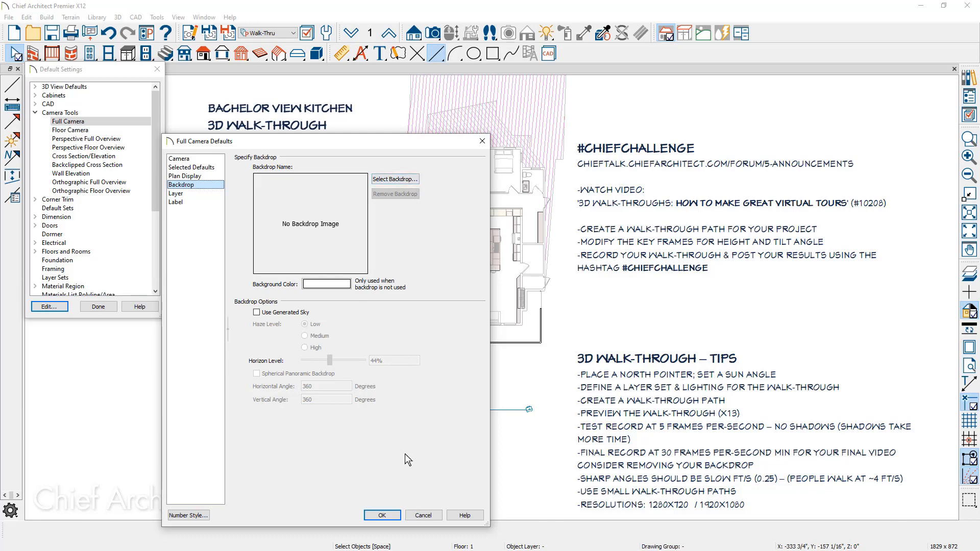
pyautogui.click(382, 515)
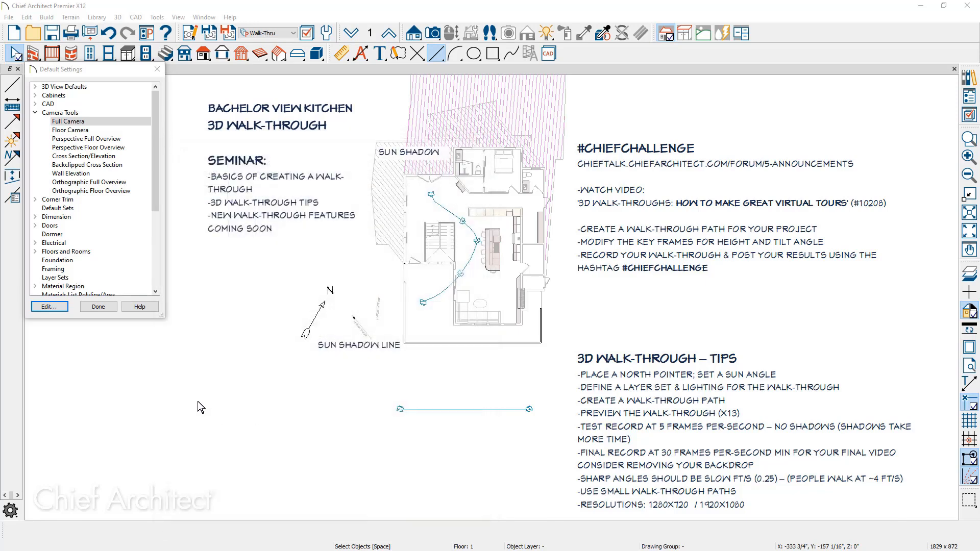
pyautogui.click(98, 306)
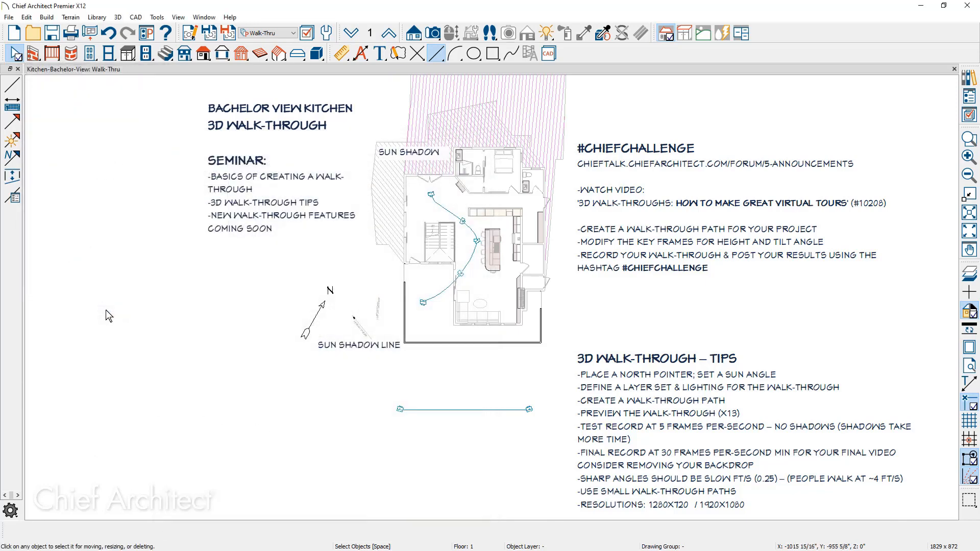
# Select the bottom walkthrough path, start recording along it, and set frames per second to 5.
pyautogui.click(429, 410)
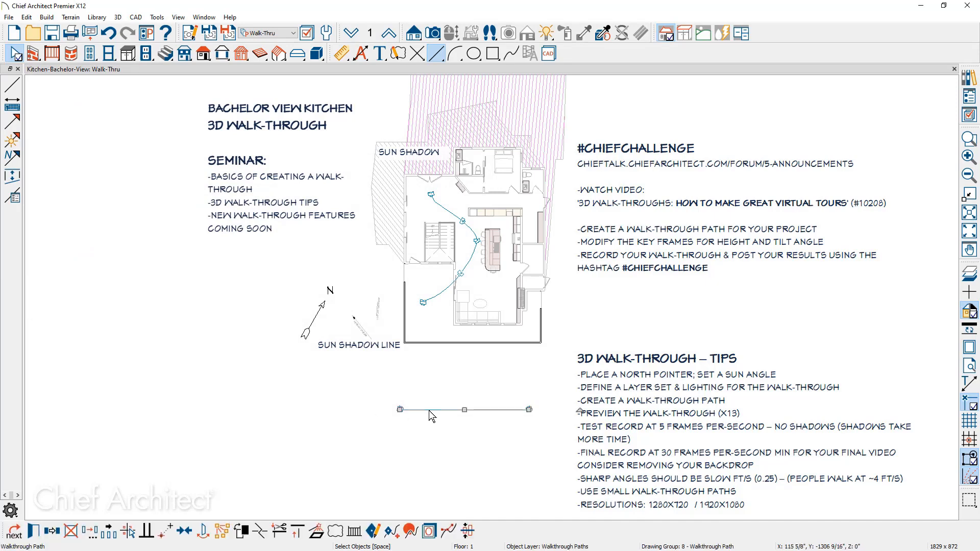
pyautogui.click(412, 530)
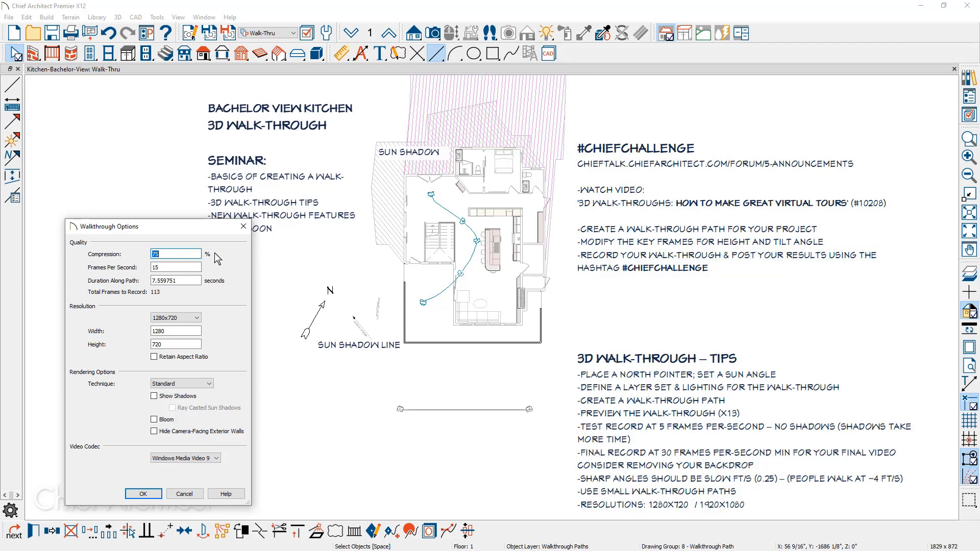
pyautogui.moveTo(169, 267); pyautogui.dragTo(137, 266)
pyautogui.write('5')
# Choose 1280x720 resolution, the Standard rendering technique and the Windows Media Video 9 codec, and accept the walkthrough options.
pyautogui.click(199, 321)
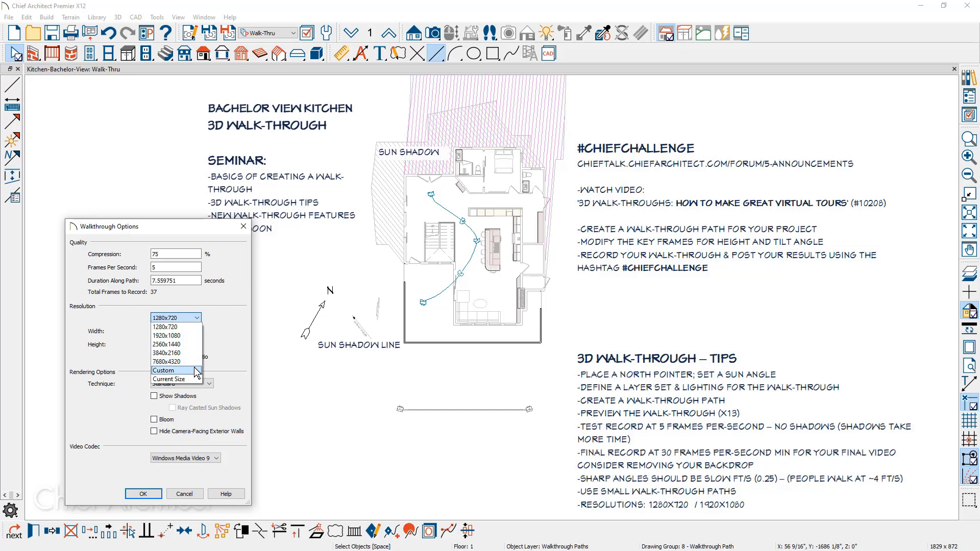
pyautogui.click(243, 339)
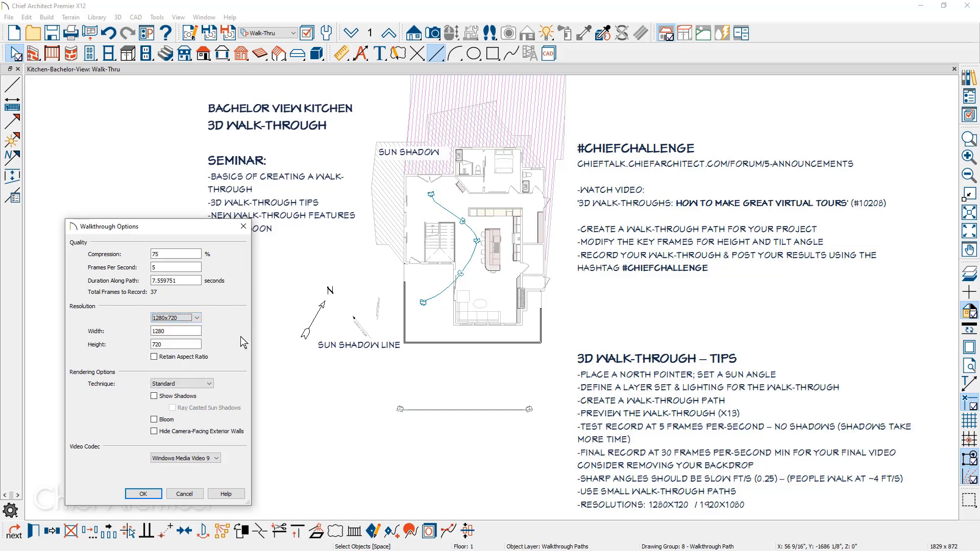
pyautogui.click(210, 384)
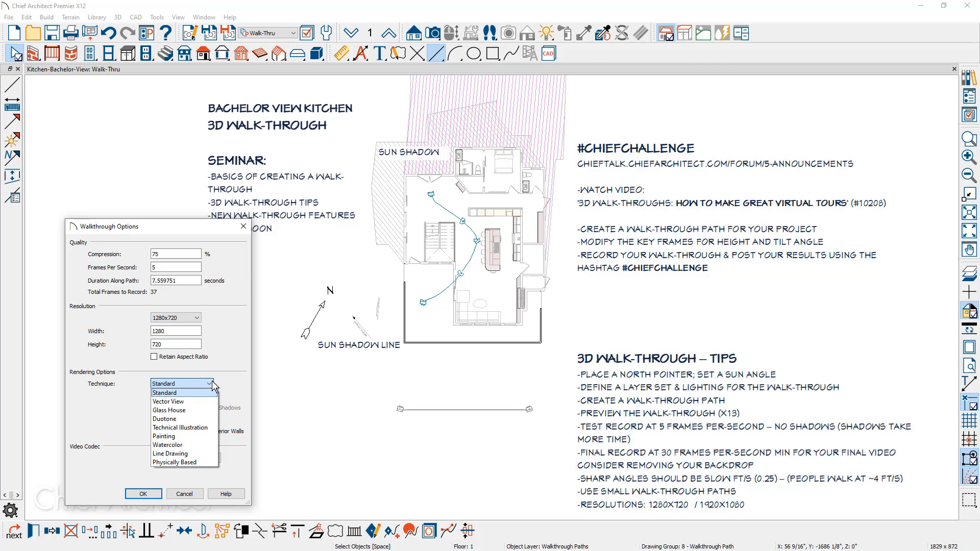
pyautogui.click(181, 392)
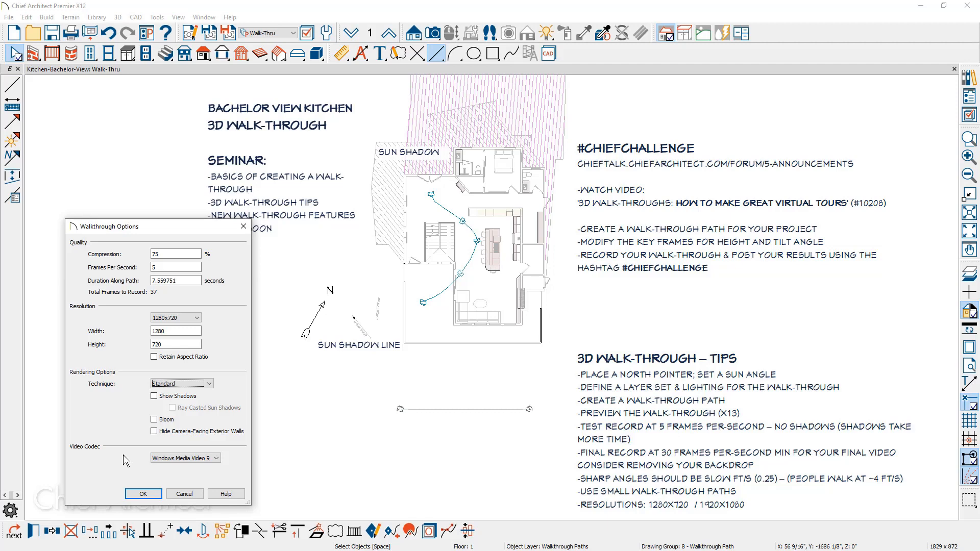
pyautogui.click(216, 458)
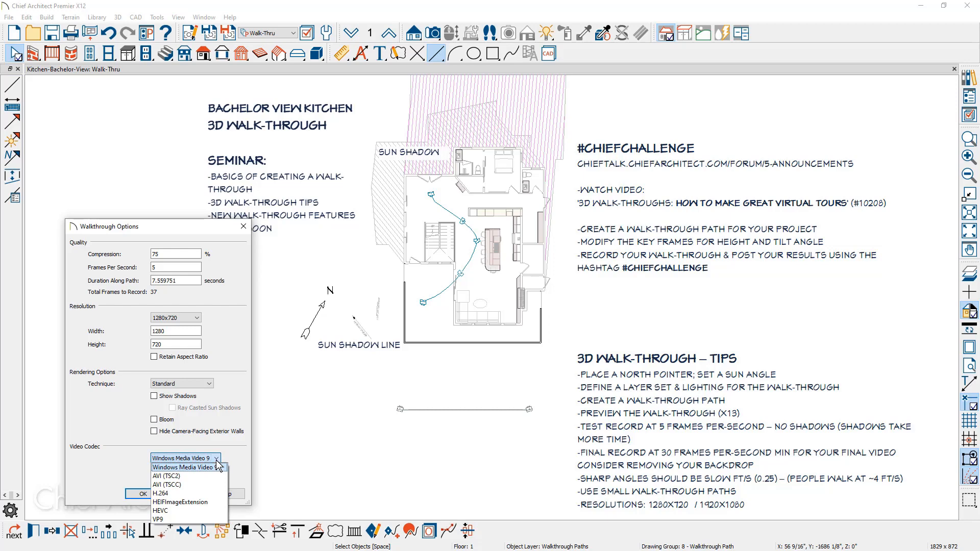
pyautogui.click(218, 467)
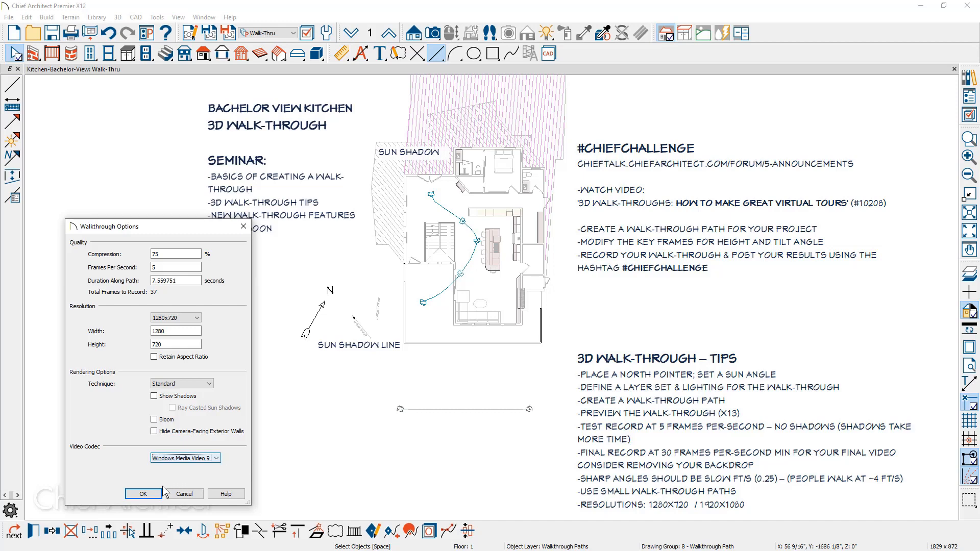
pyautogui.click(143, 493)
# Save the test recording as front-test and close the video player once playback ends.
pyautogui.moveTo(156, 268); pyautogui.dragTo(69, 266)
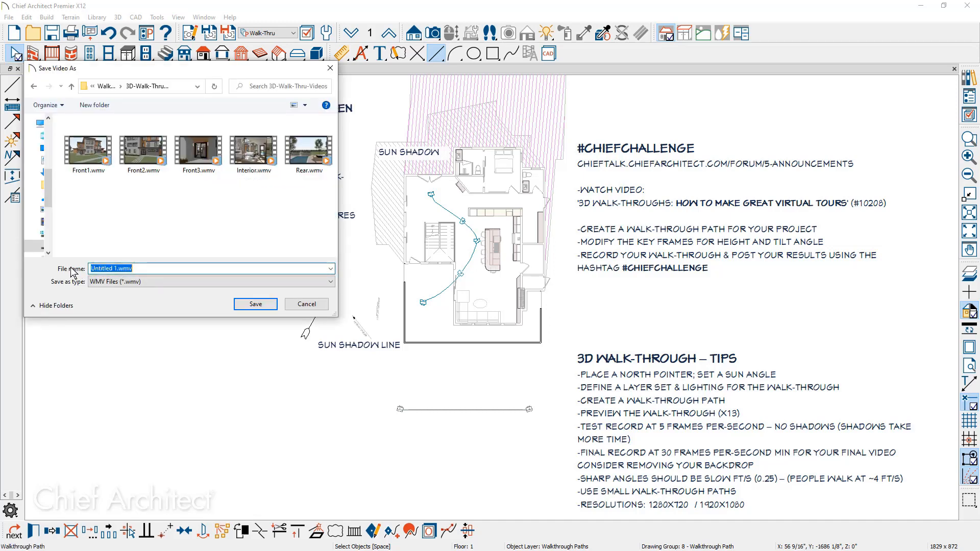
pyautogui.write('fro')
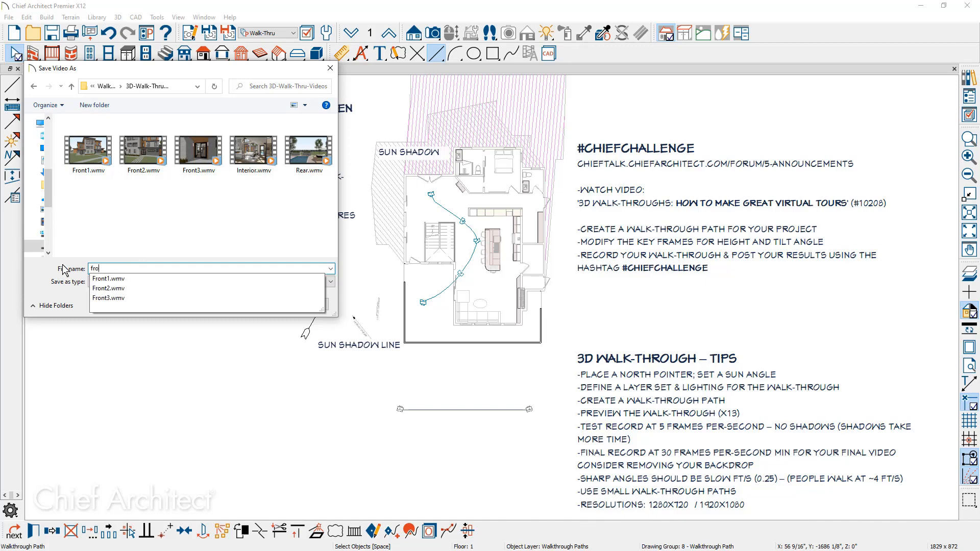
pyautogui.write('nt-')
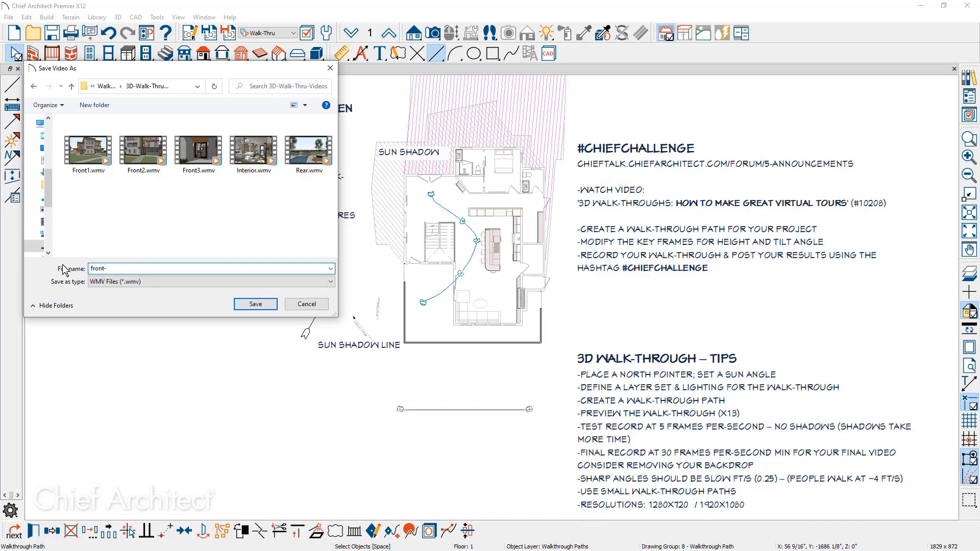
pyautogui.write('test')
pyautogui.click(256, 304)
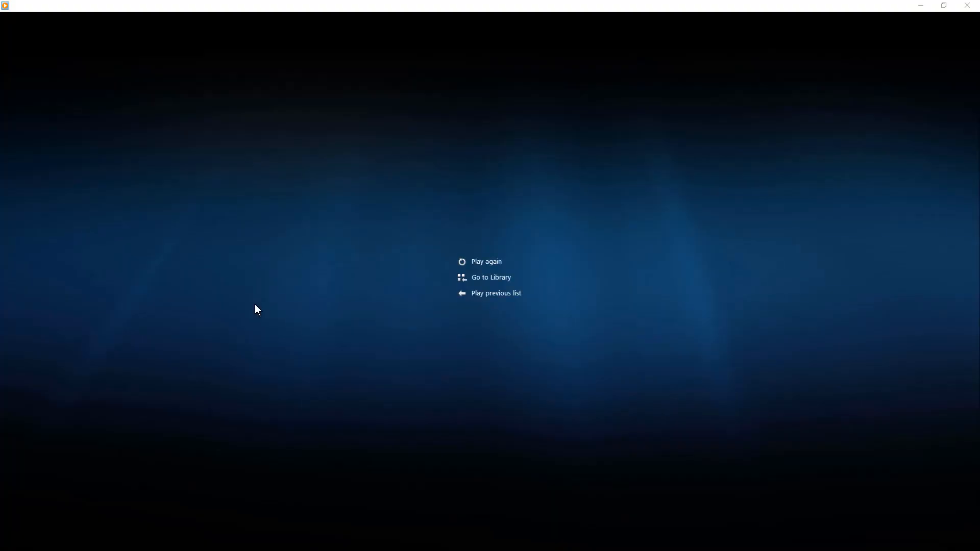
pyautogui.click(968, 5)
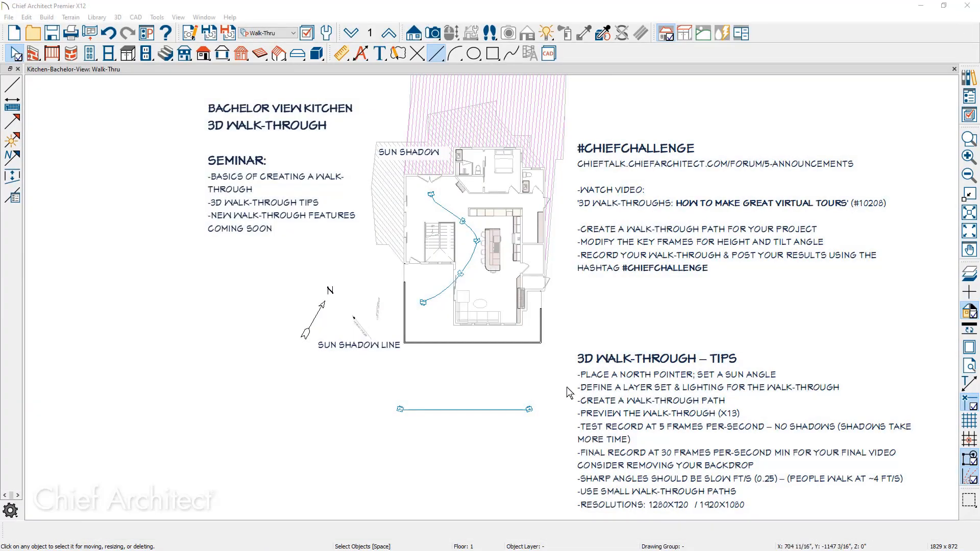
# Record along the walkthrough path again with shadows and ray casted sun shadows enabled at 30 frames per second.
pyautogui.click(505, 410)
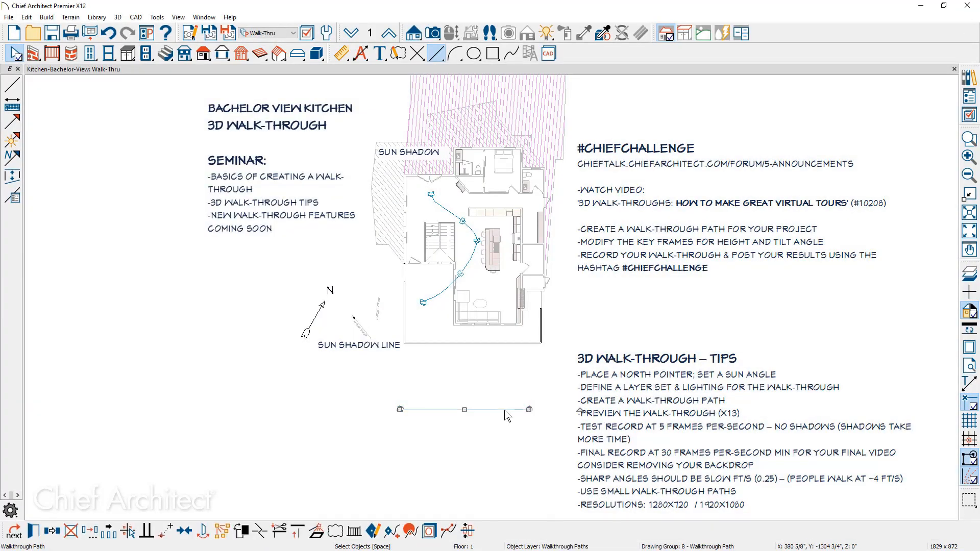
pyautogui.click(412, 531)
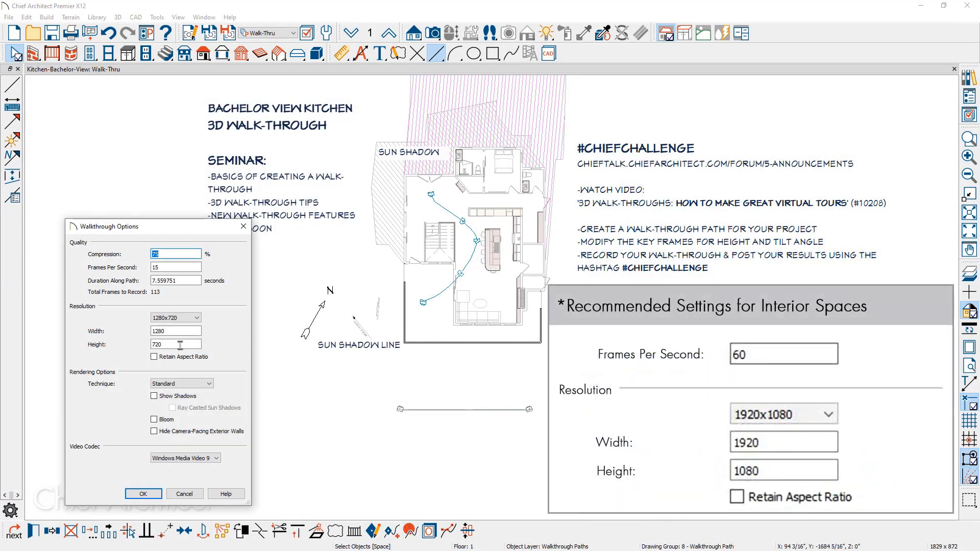
pyautogui.click(162, 398)
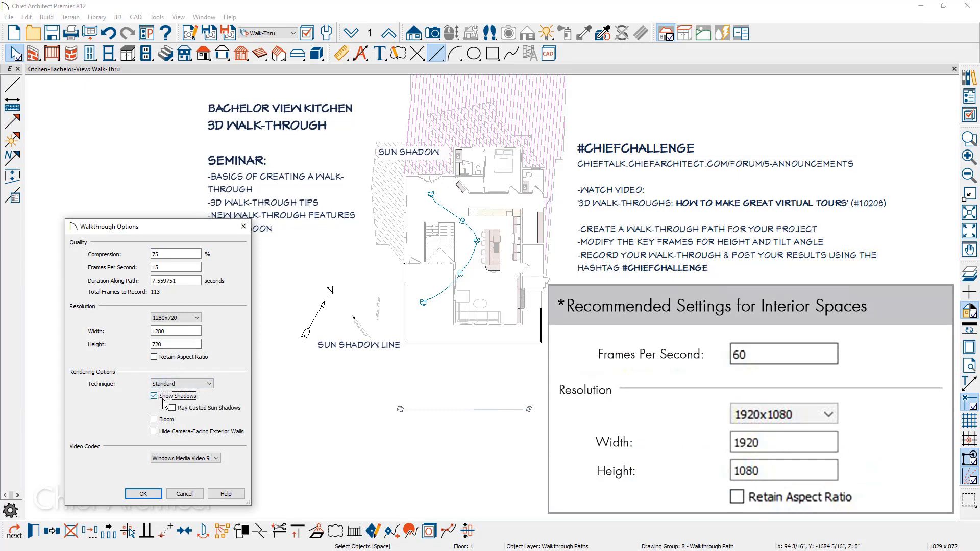
pyautogui.click(172, 408)
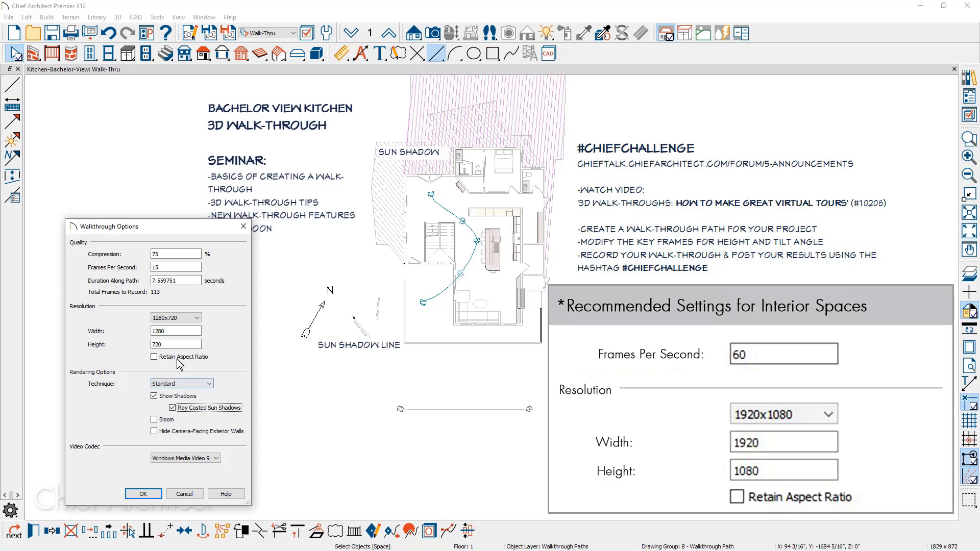
pyautogui.doubleClick(180, 268)
pyautogui.write('30')
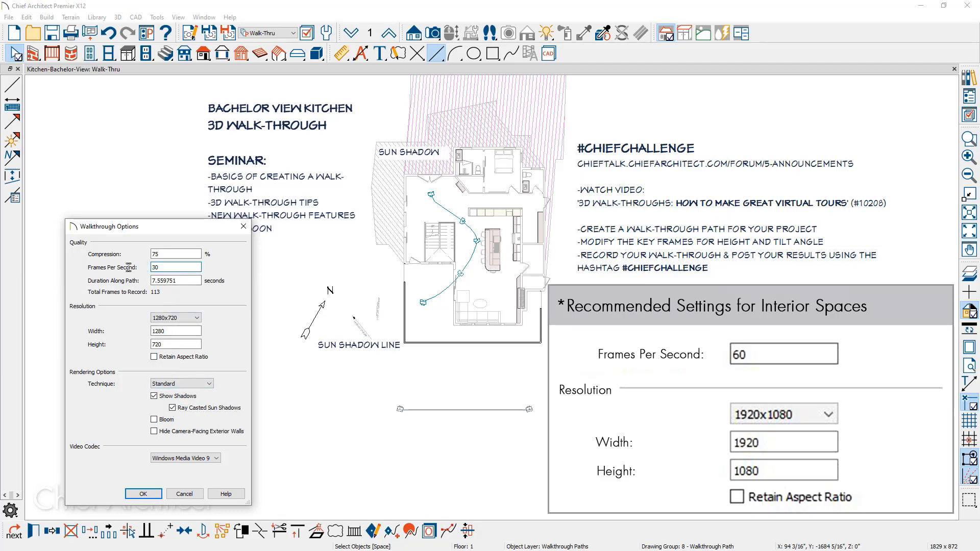
pyautogui.press('Return')
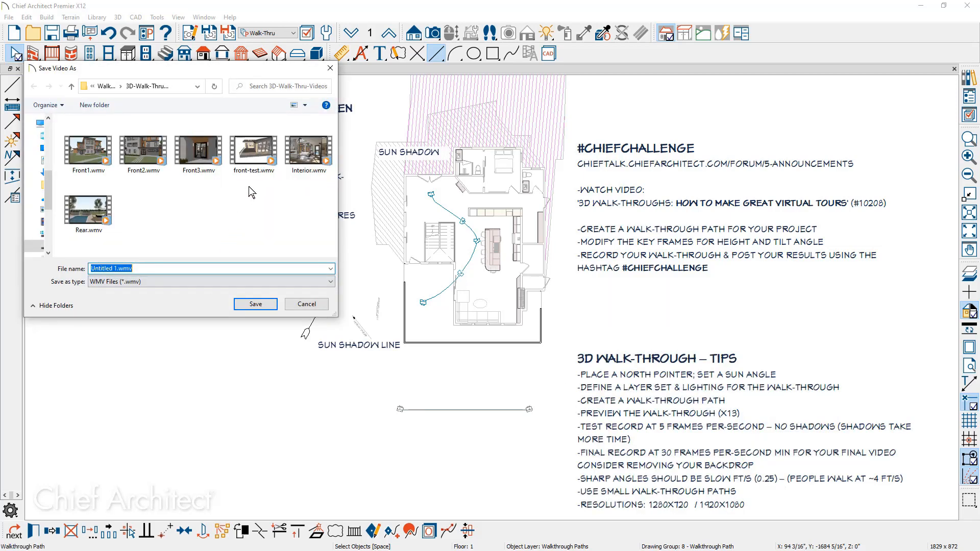
# Save the final recording over the front-test.wmv file.
pyautogui.click(251, 153)
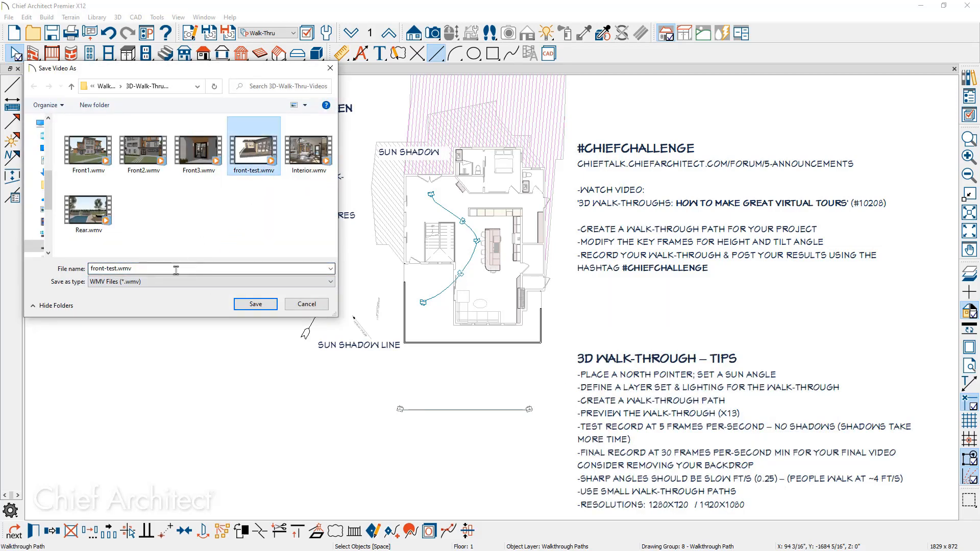
pyautogui.click(253, 305)
pyautogui.click(238, 371)
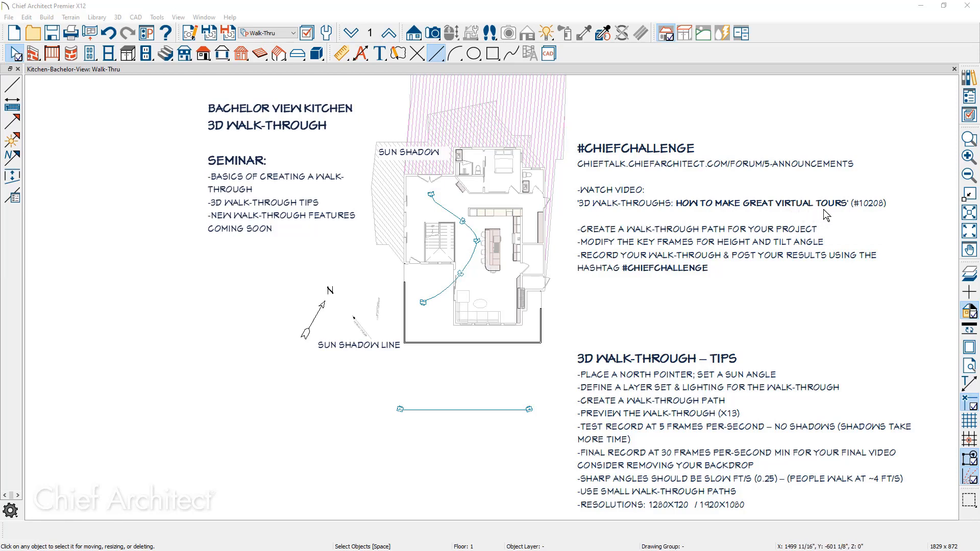
pyautogui.click(471, 260)
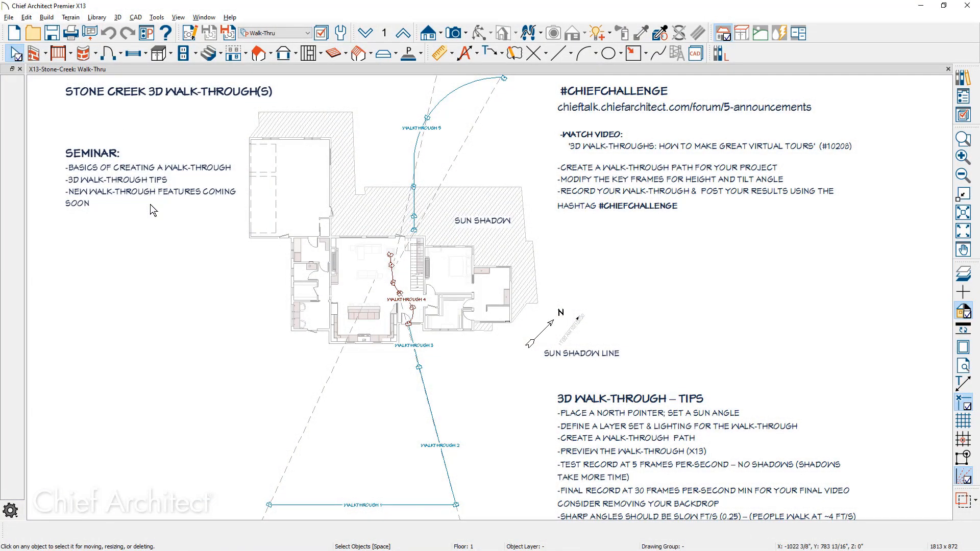
# Select the front walkthrough path in the Stone Creek plan and open the walkthrough preview.
pyautogui.click(325, 506)
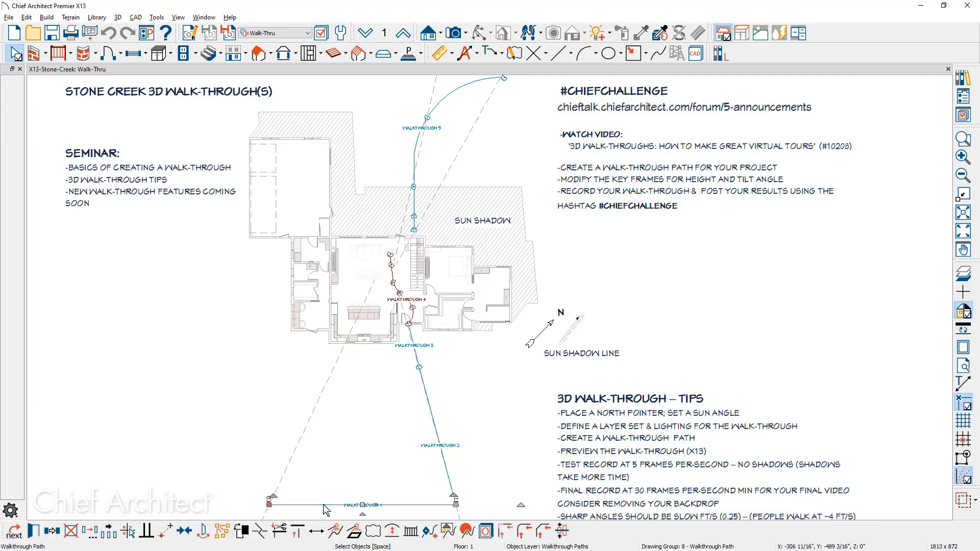
pyautogui.click(446, 534)
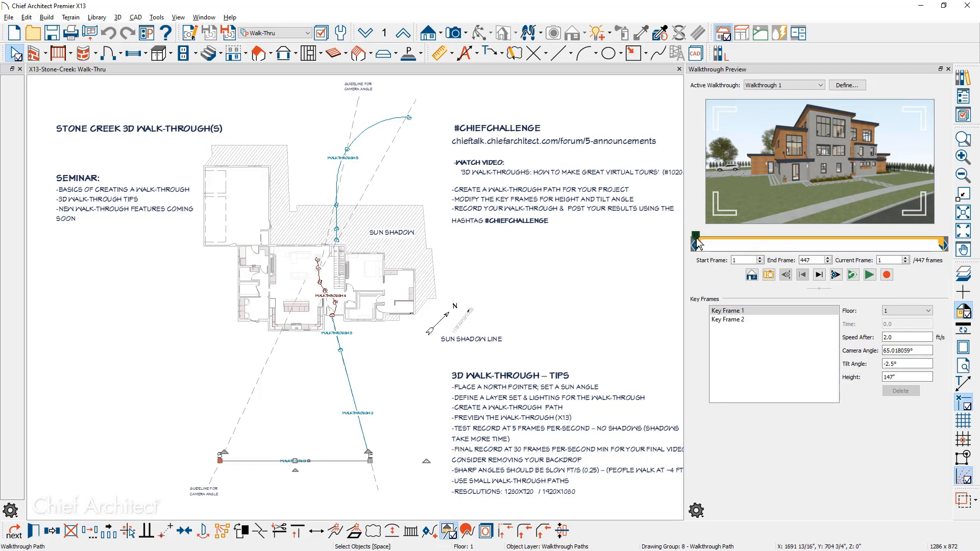
pyautogui.moveTo(696, 240)
pyautogui.mouseDown()
pyautogui.moveTo(937, 243)
pyautogui.moveTo(696, 246)
pyautogui.mouseUp()
# Adjust the preview frame's camera angle and create a camera view from the current preview frame.
pyautogui.moveTo(825, 190)
pyautogui.mouseDown()
pyautogui.moveTo(810, 192)
pyautogui.moveTo(833, 187)
pyautogui.mouseUp()
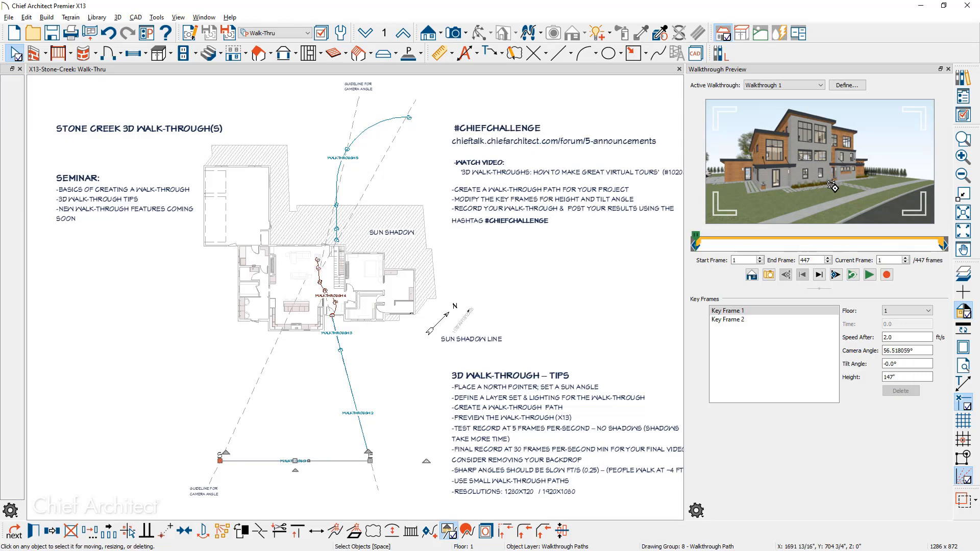
pyautogui.click(769, 276)
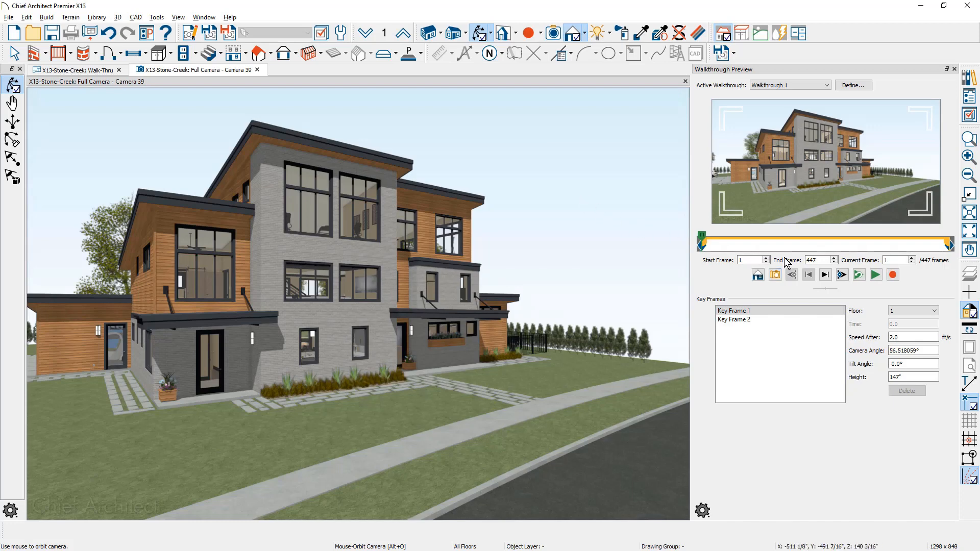
# Open the record walkthrough options and review the record camera's camera and backdrop settings.
pyautogui.click(892, 276)
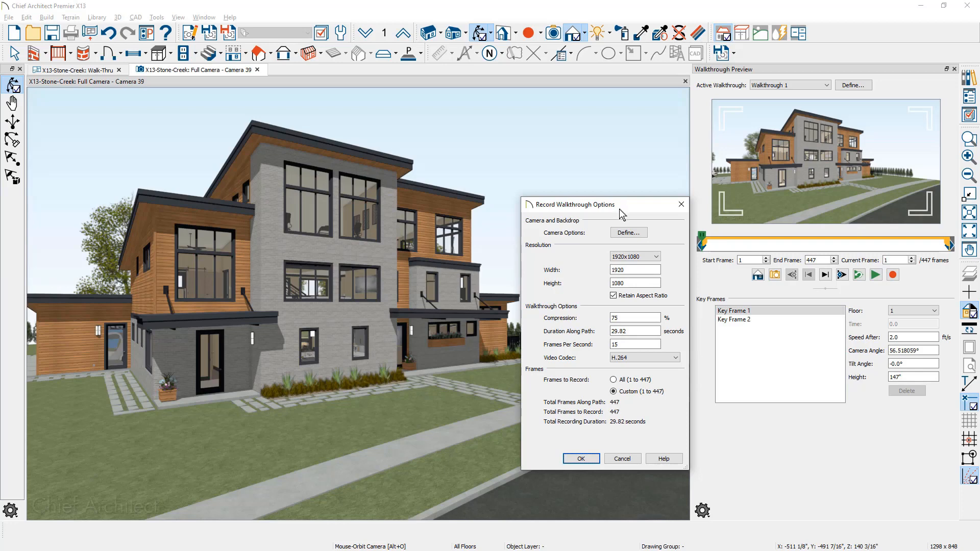
pyautogui.click(642, 234)
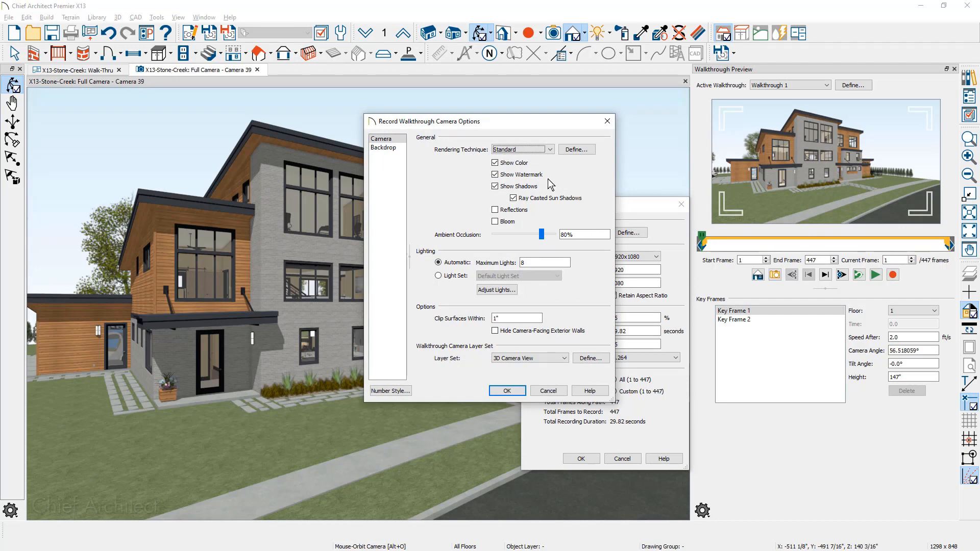
pyautogui.click(530, 262)
pyautogui.click(397, 148)
pyautogui.click(388, 139)
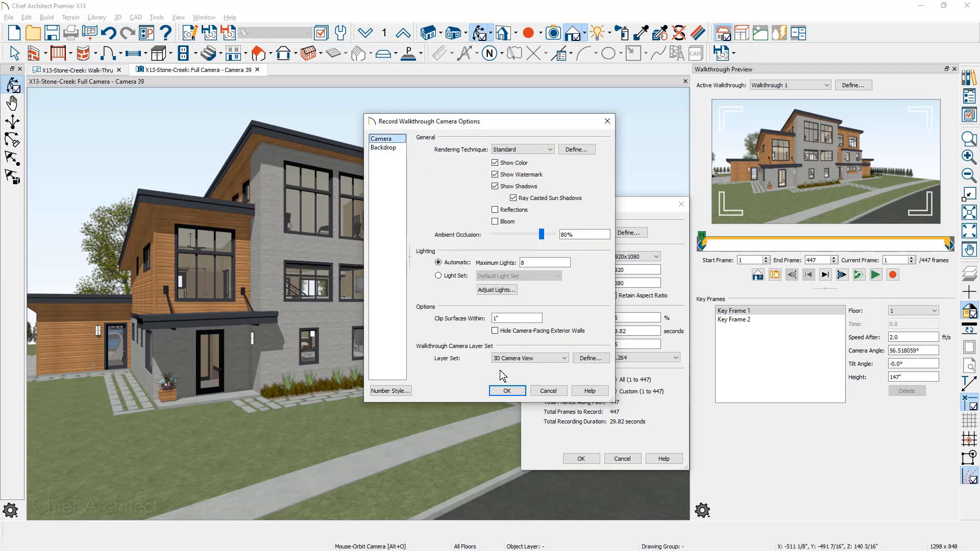
pyautogui.click(518, 391)
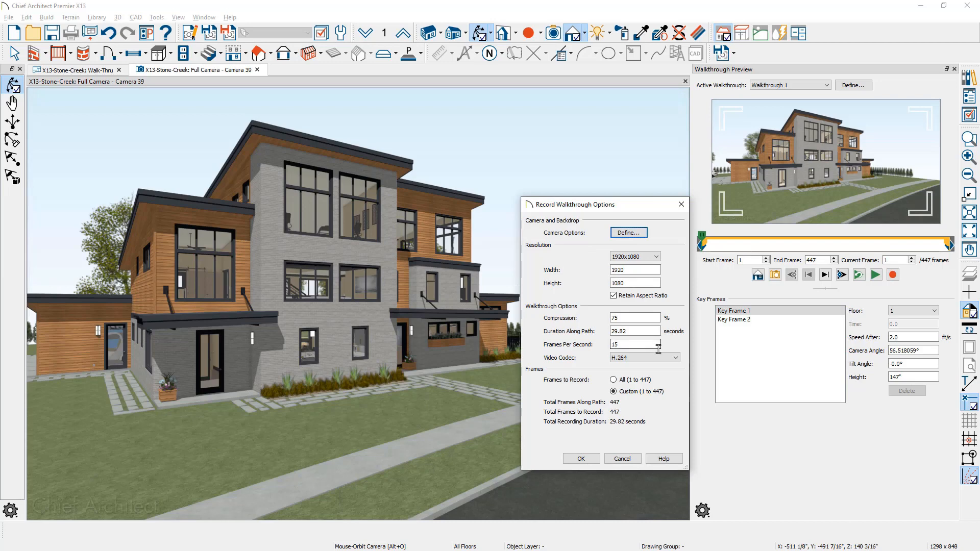
# Choose the Windows Media Video 9 codec for the walkthrough recording.
pyautogui.click(677, 360)
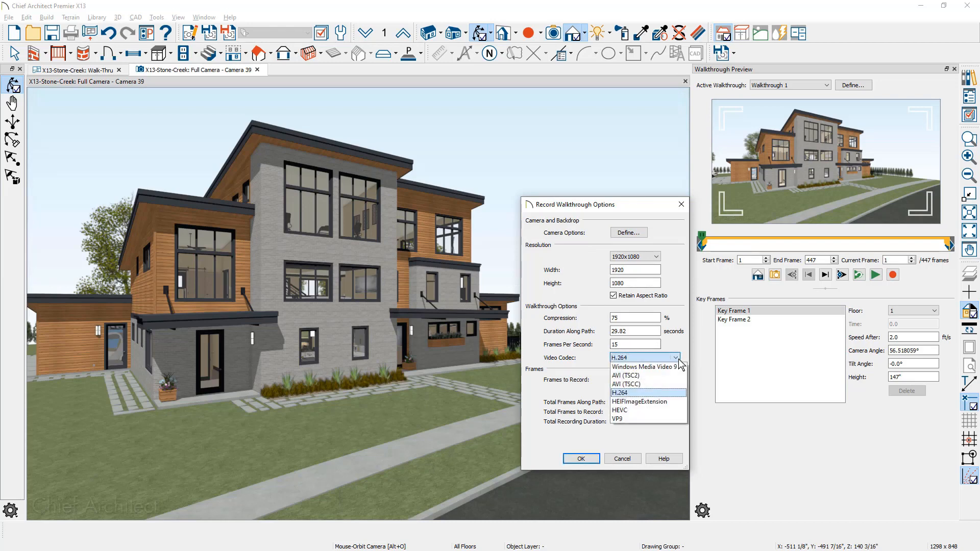
pyautogui.click(678, 368)
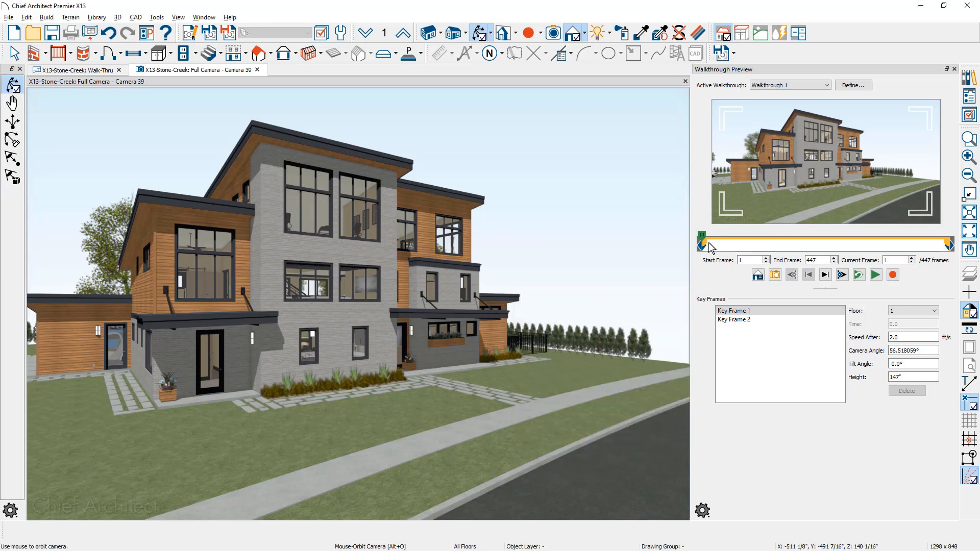
# Set the preview's start frame to 91 and end frame to 313 by moving the range markers.
pyautogui.moveTo(707, 248); pyautogui.dragTo(755, 252)
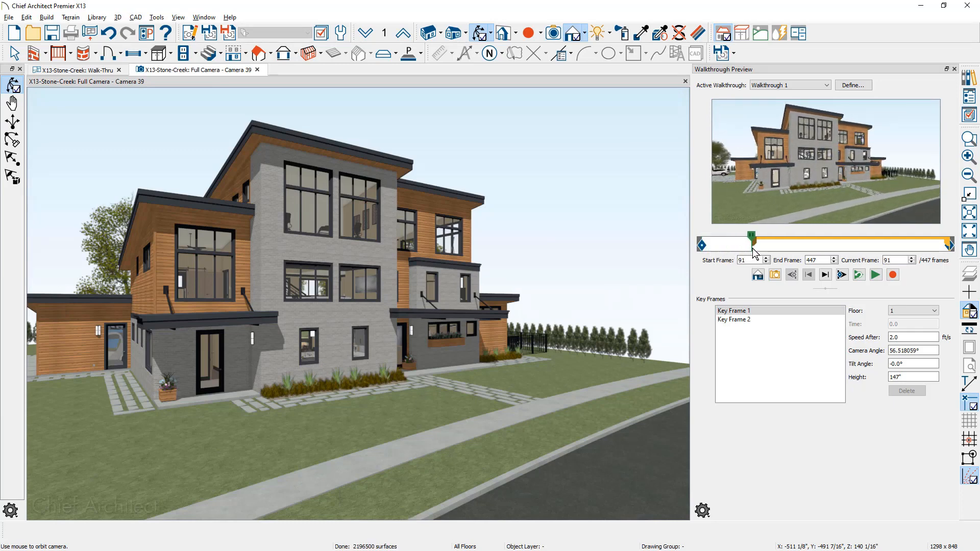
pyautogui.moveTo(949, 246); pyautogui.dragTo(877, 245)
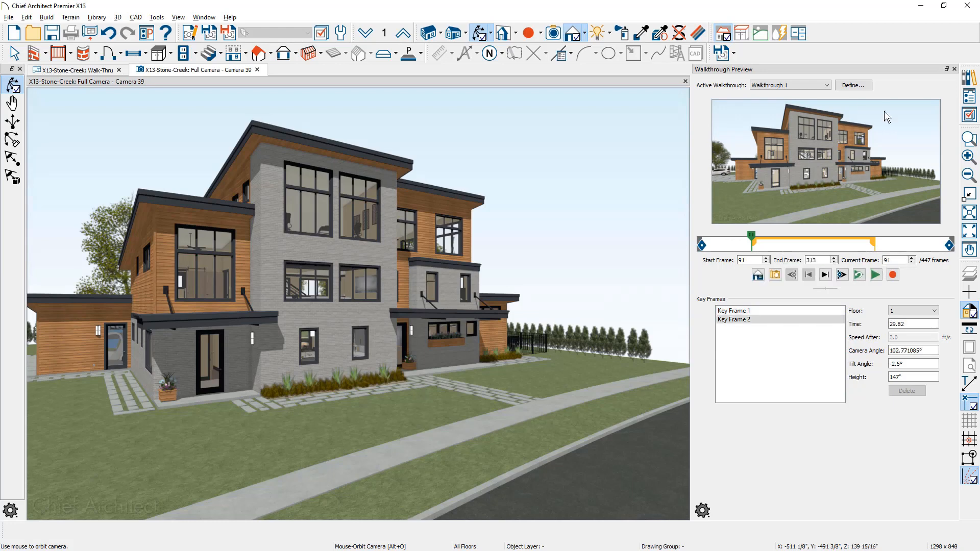
# Open the walkthrough path specification and review its general, camera and backdrop settings before closing it.
pyautogui.click(865, 86)
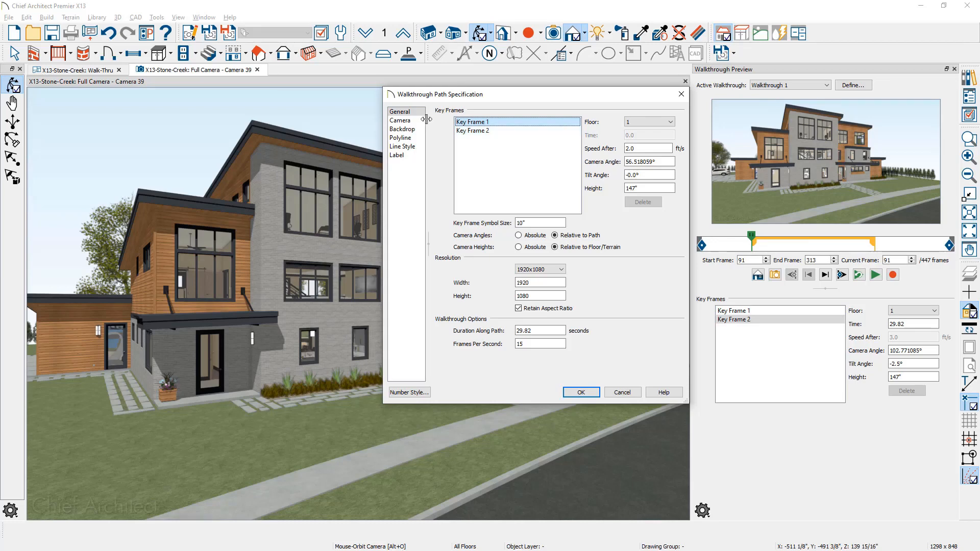
pyautogui.click(420, 121)
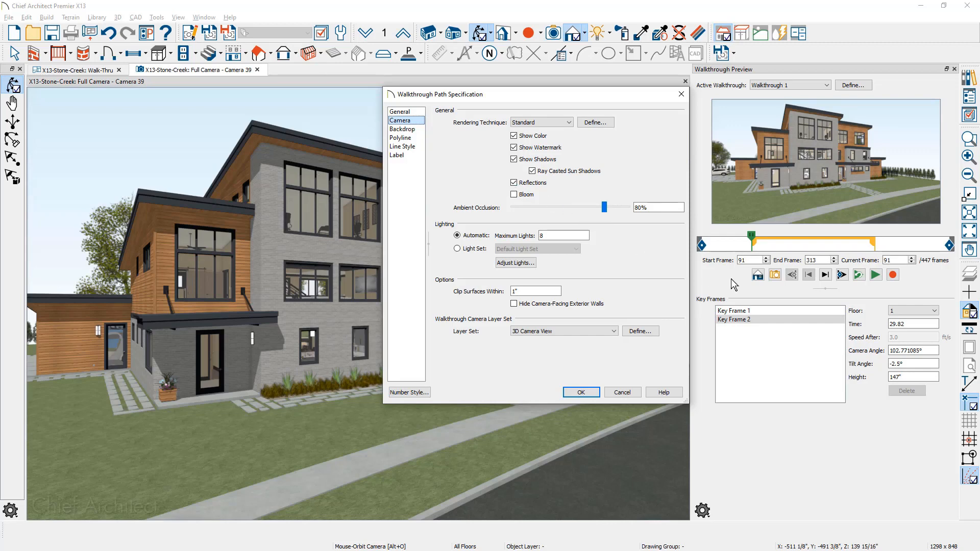
pyautogui.click(412, 131)
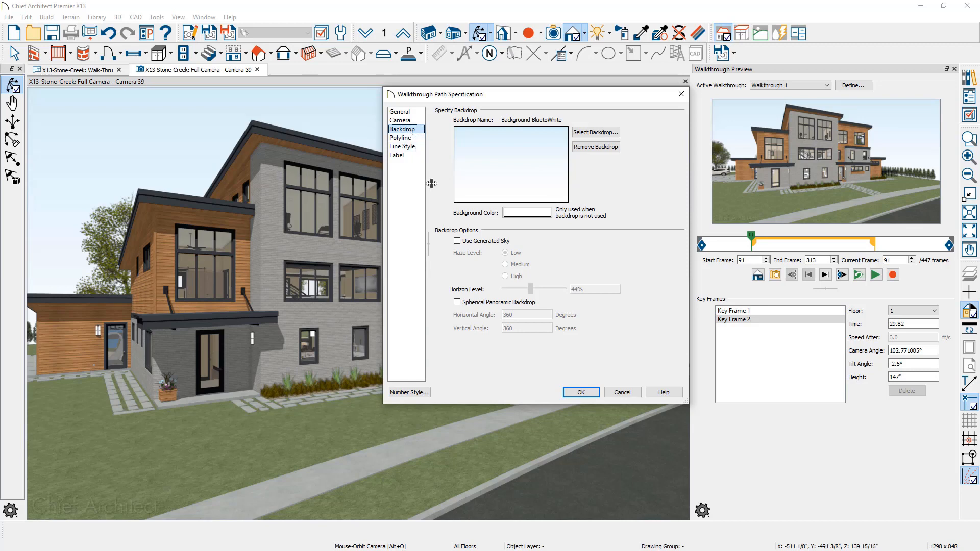
pyautogui.click(581, 392)
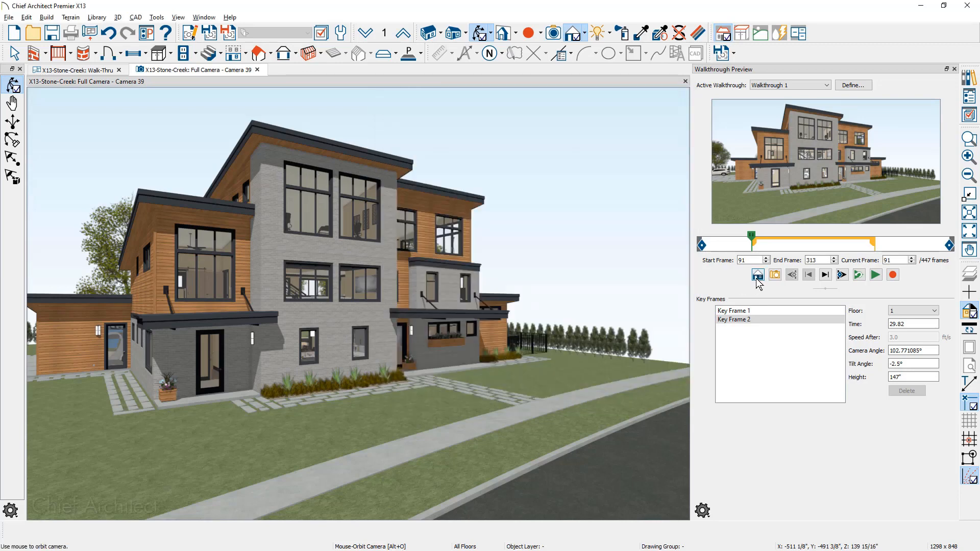
# Step the walkthrough preview forward one frame and jump to the end frame.
pyautogui.click(758, 276)
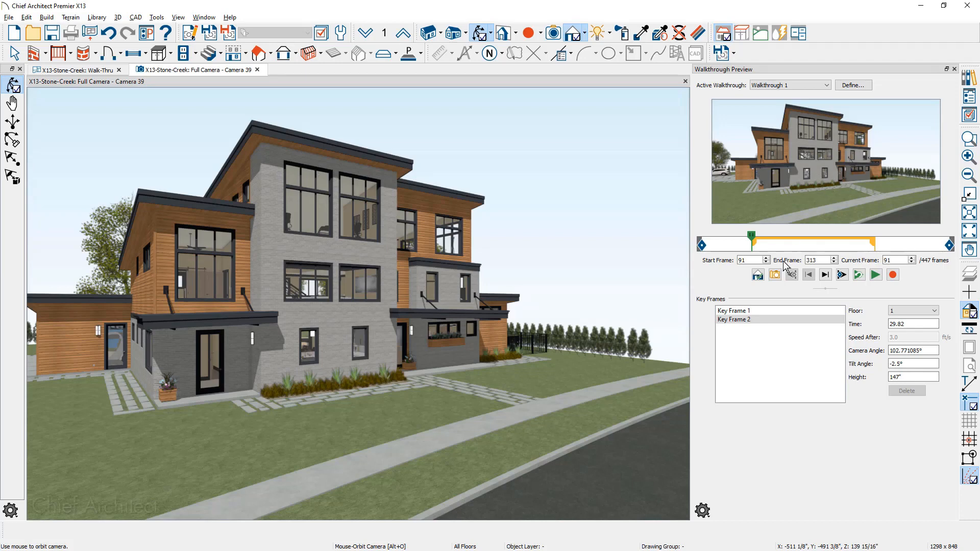
pyautogui.click(758, 275)
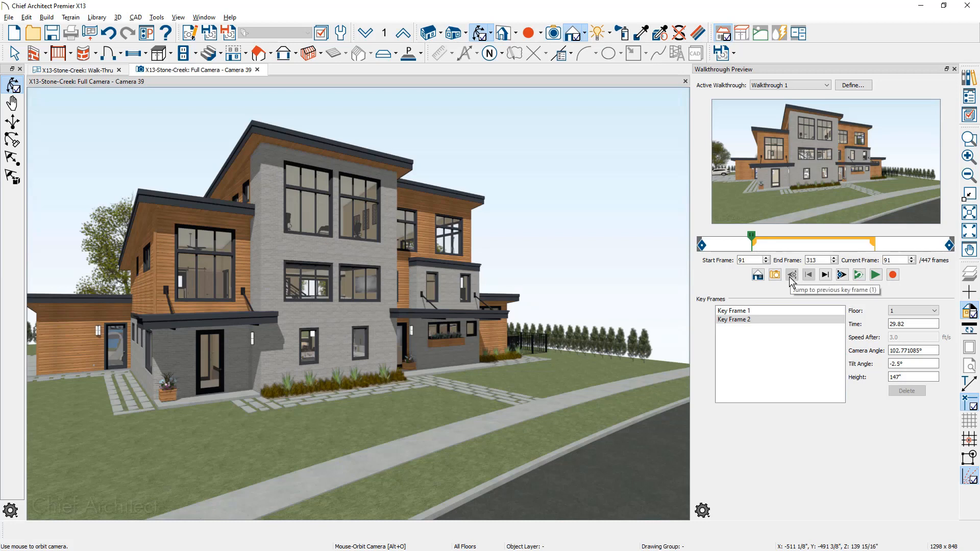
pyautogui.click(823, 277)
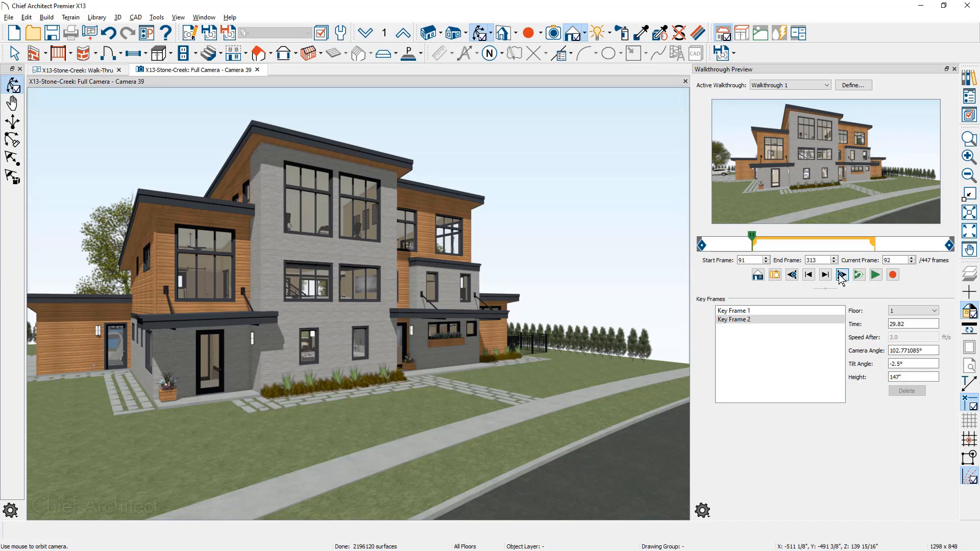
pyautogui.click(841, 276)
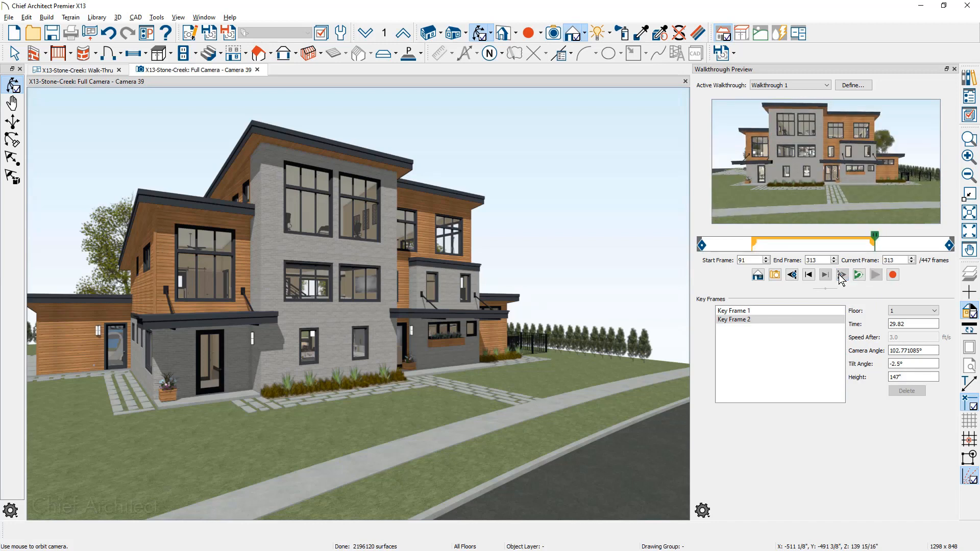
# Extend the preview range to the whole walkthrough, with start frame 1 and end frame 447.
pyautogui.moveTo(875, 237); pyautogui.dragTo(960, 245)
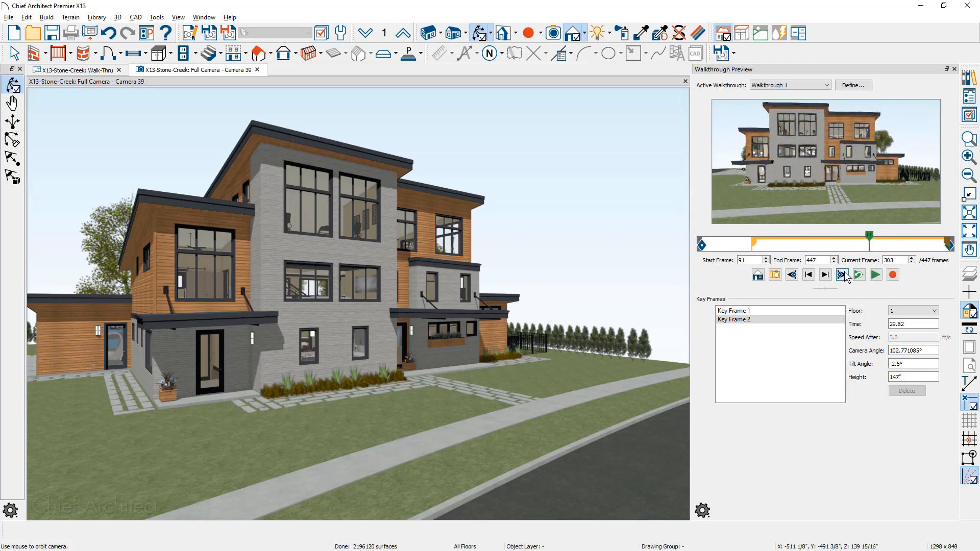
pyautogui.click(843, 276)
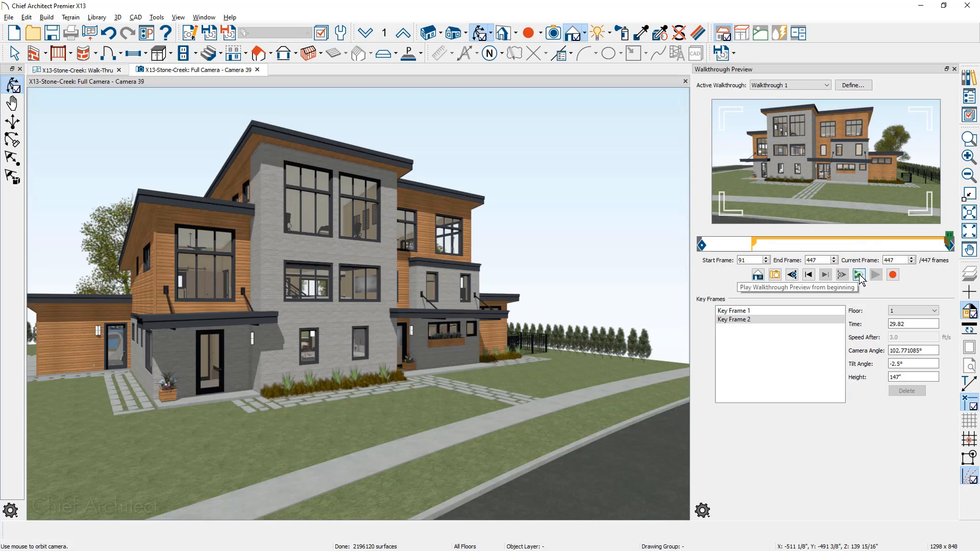
pyautogui.moveTo(755, 241); pyautogui.dragTo(695, 249)
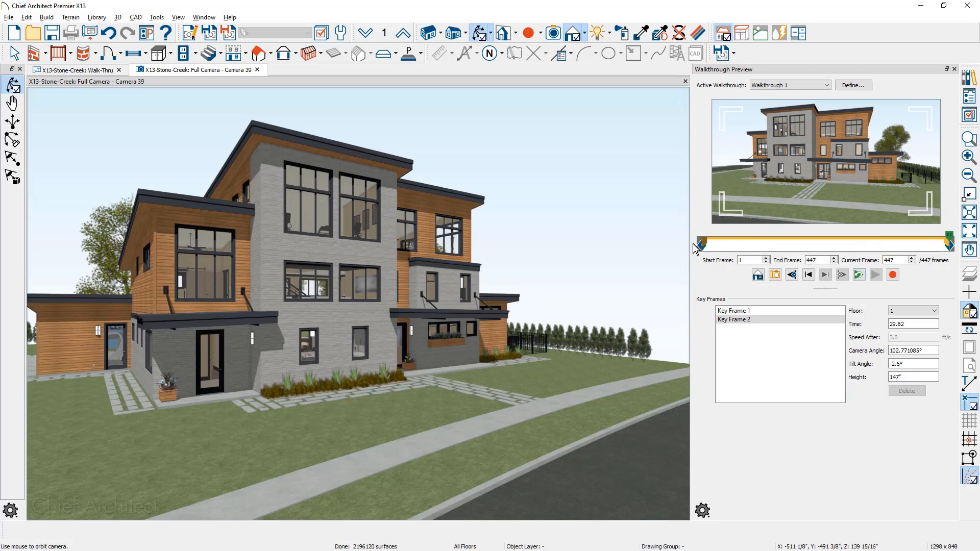
# Play the full walkthrough preview from the beginning, stop it, and start recording the walkthrough.
pyautogui.click(859, 275)
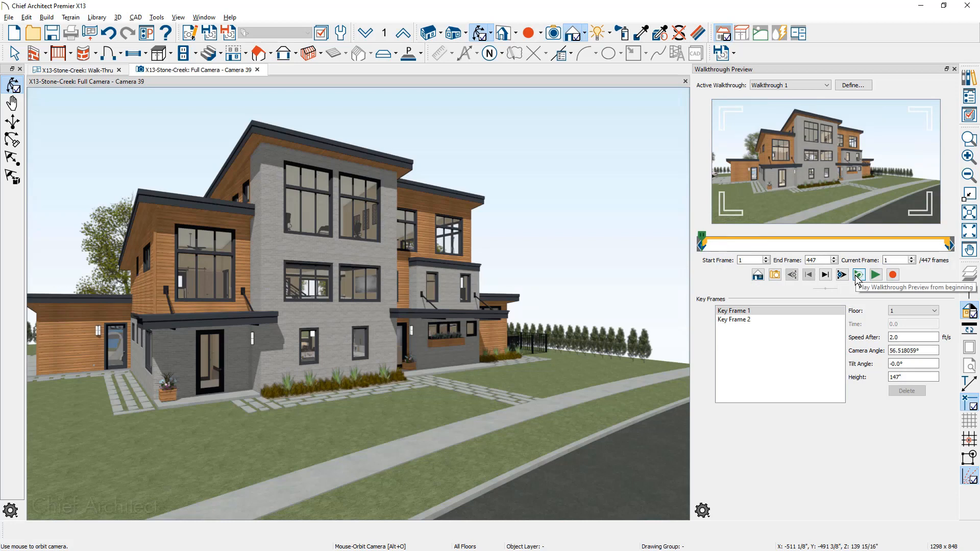
pyautogui.click(875, 276)
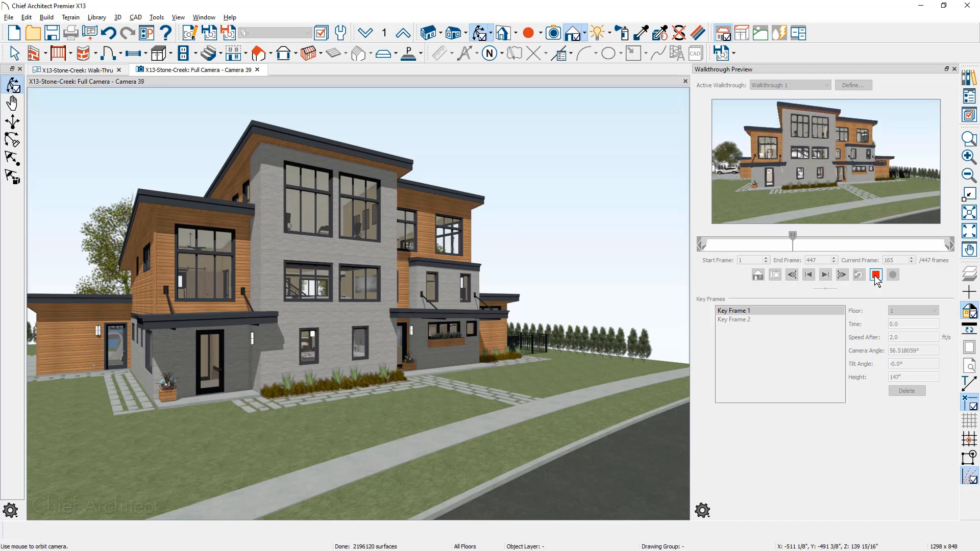
pyautogui.click(876, 276)
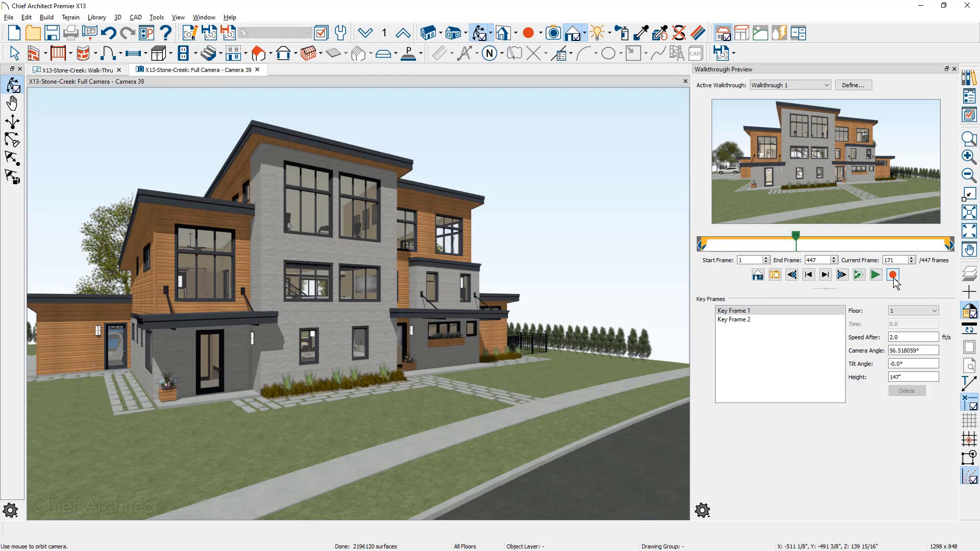
pyautogui.click(893, 279)
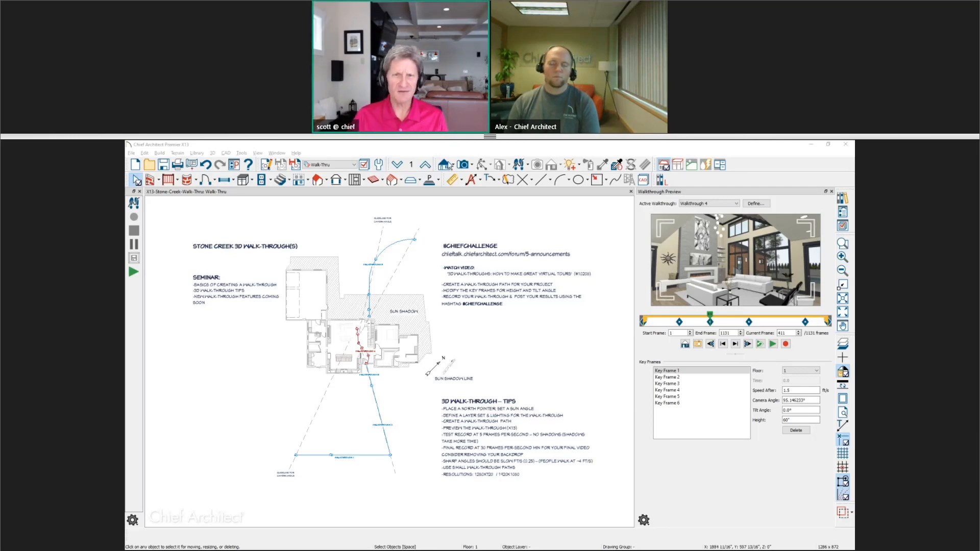
# Review the 3D walk-through tips note and the walkthrough paths drawn in the plan.
pyautogui.scroll(3, 489, 428)
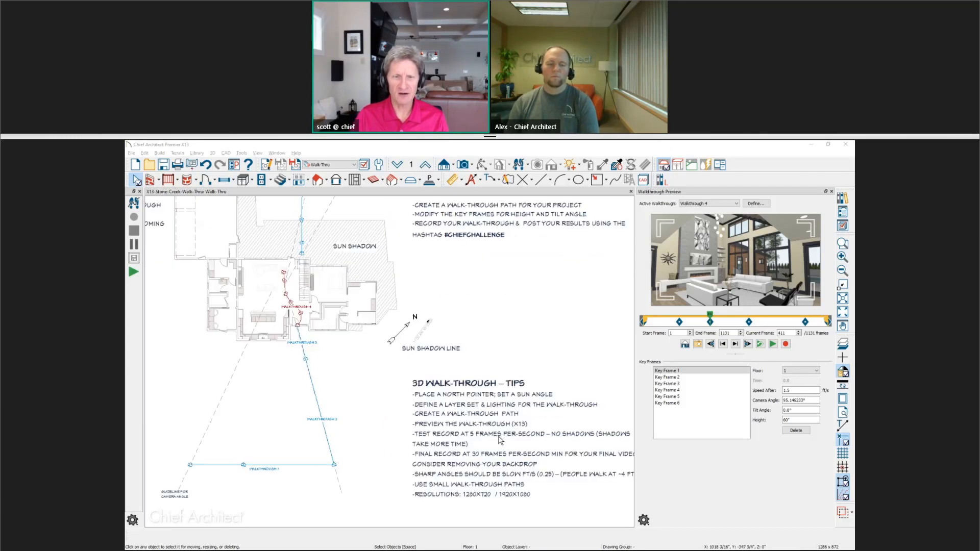
pyautogui.scroll(3, 489, 428)
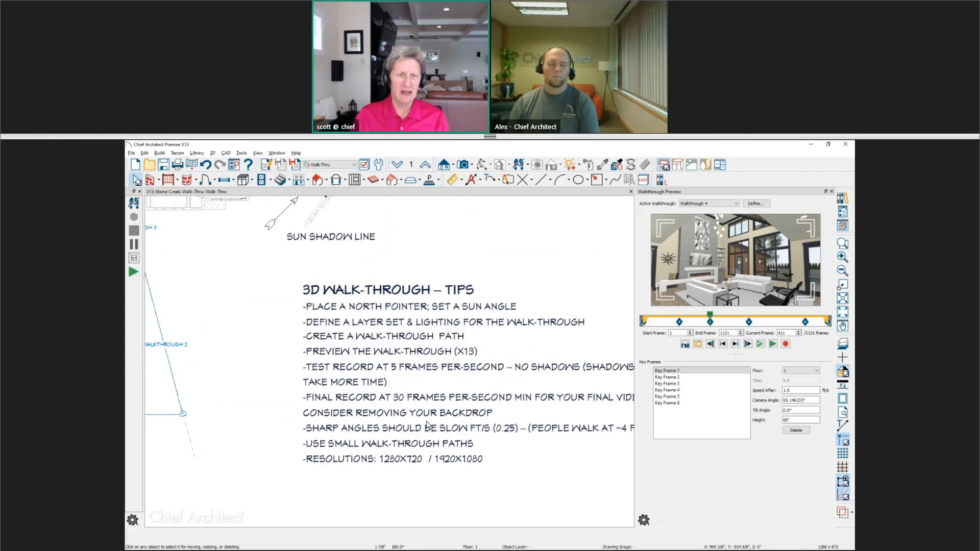
pyautogui.moveTo(377, 413); pyautogui.dragTo(328, 412, button='middle')
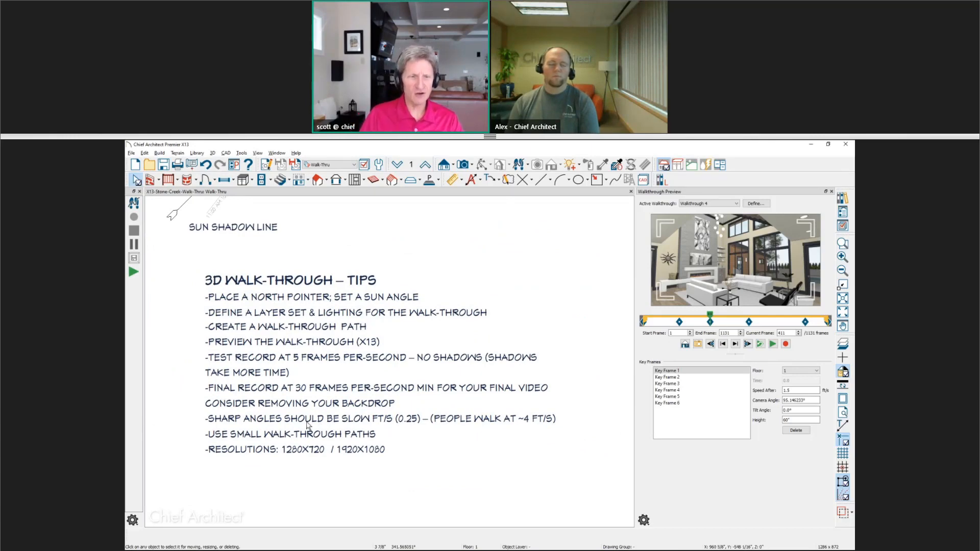
pyautogui.click(237, 423)
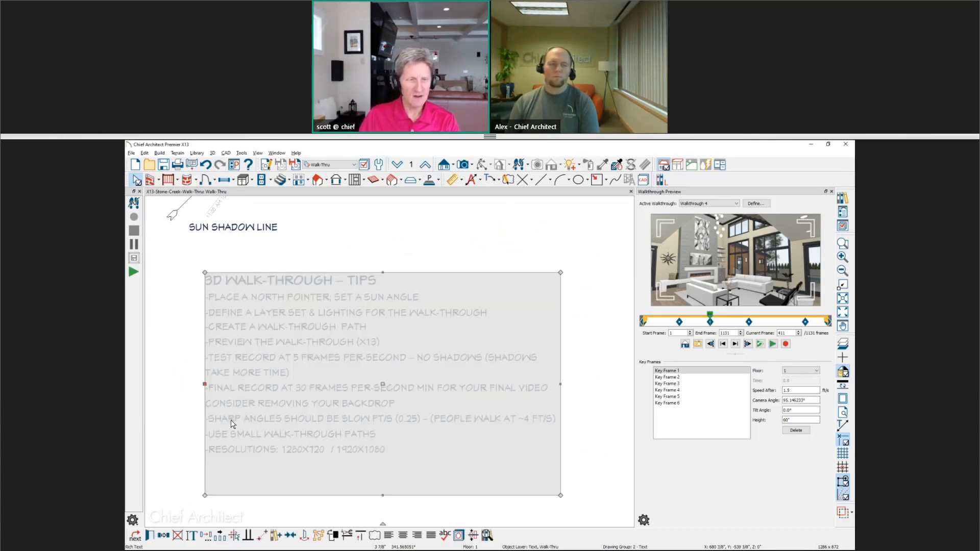
pyautogui.press('Escape')
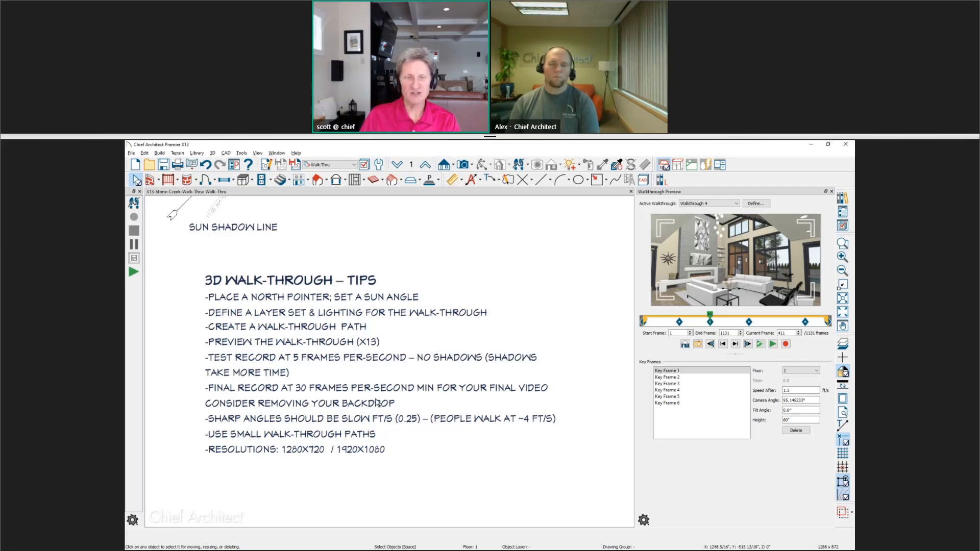
pyautogui.scroll(-3, 369, 390)
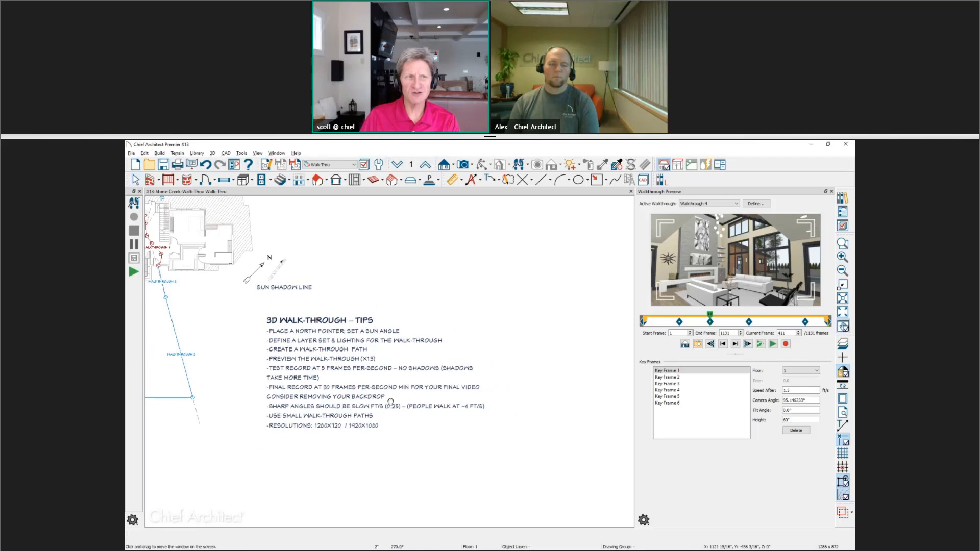
pyautogui.scroll(5, 265, 332)
pyautogui.scroll(3, 265, 332)
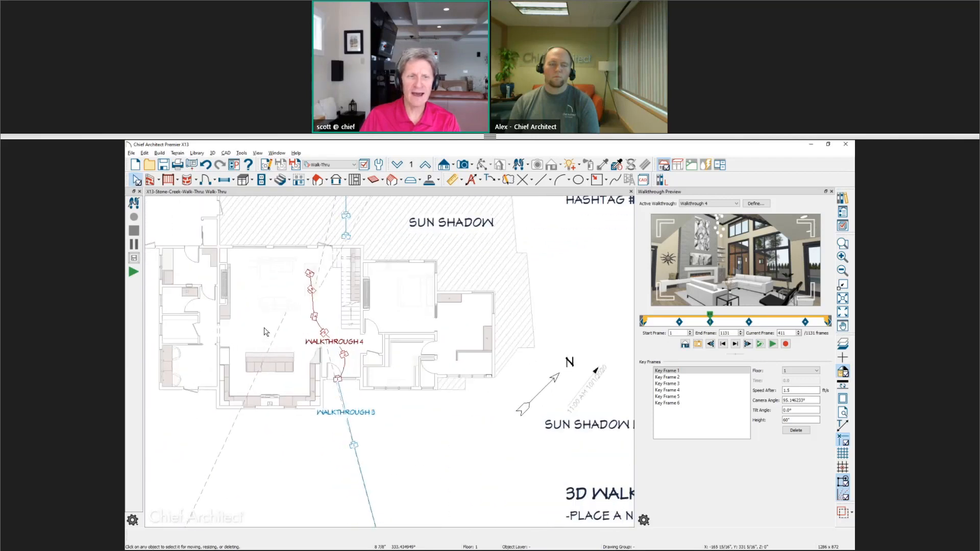
pyautogui.scroll(1, 265, 331)
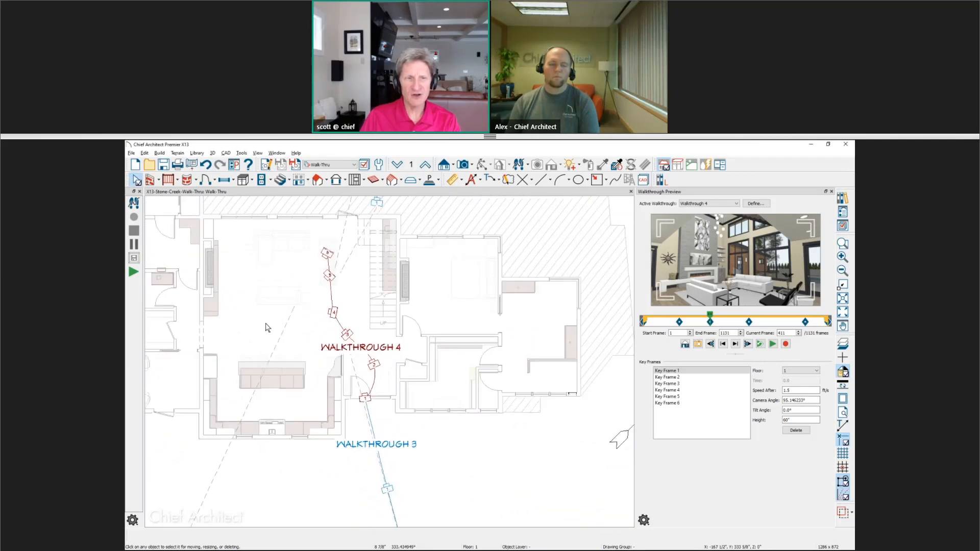
pyautogui.scroll(3, 280, 312)
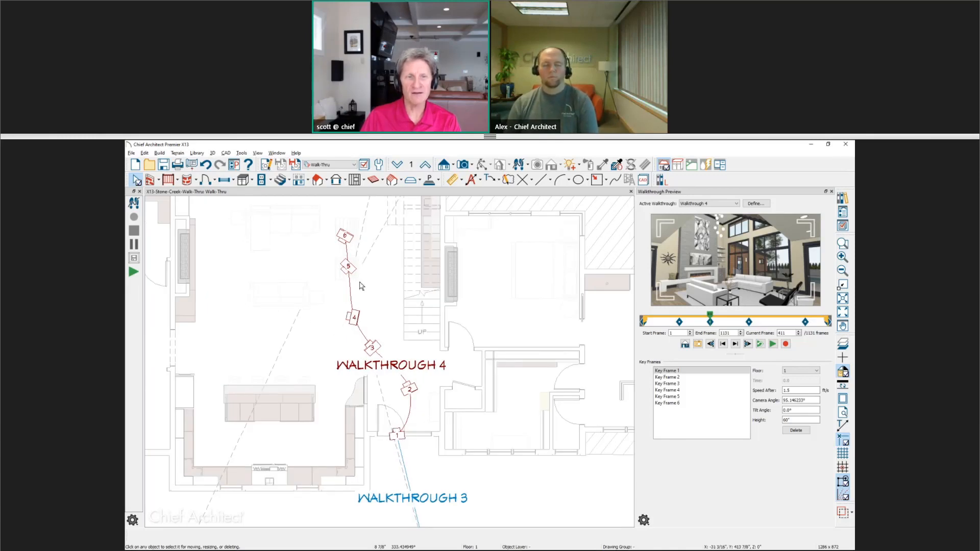
# Select the Walkthrough 4 path and open Key Frame 4's Speed After value.
pyautogui.click(352, 321)
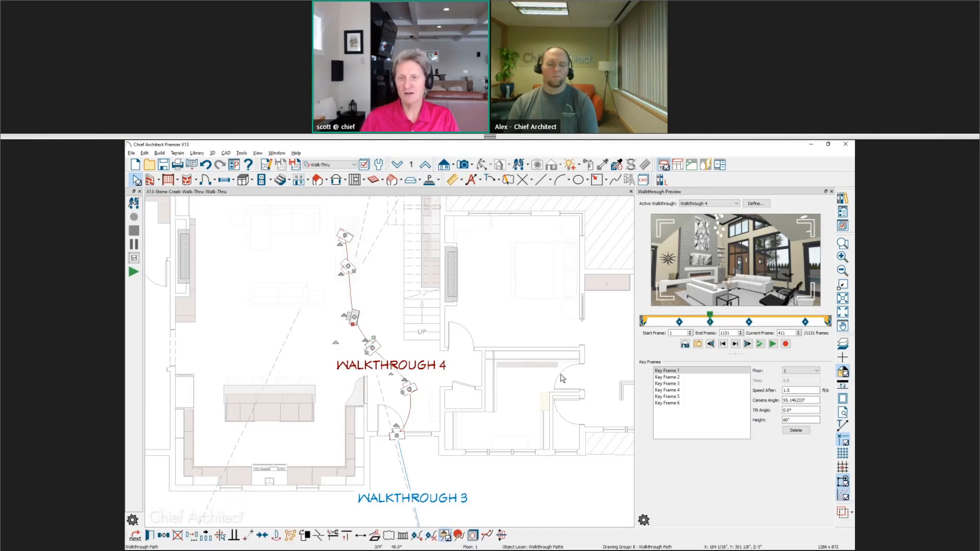
pyautogui.click(669, 390)
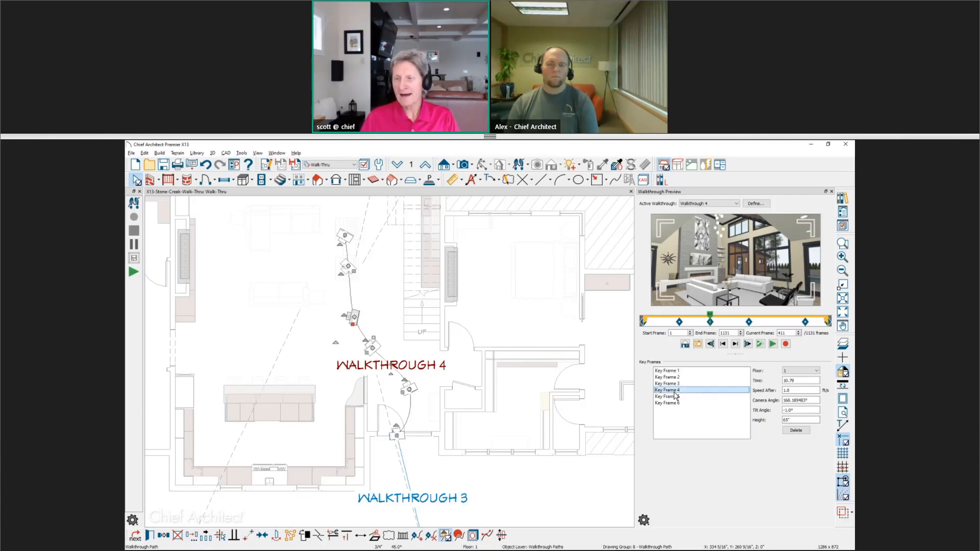
pyautogui.doubleClick(793, 392)
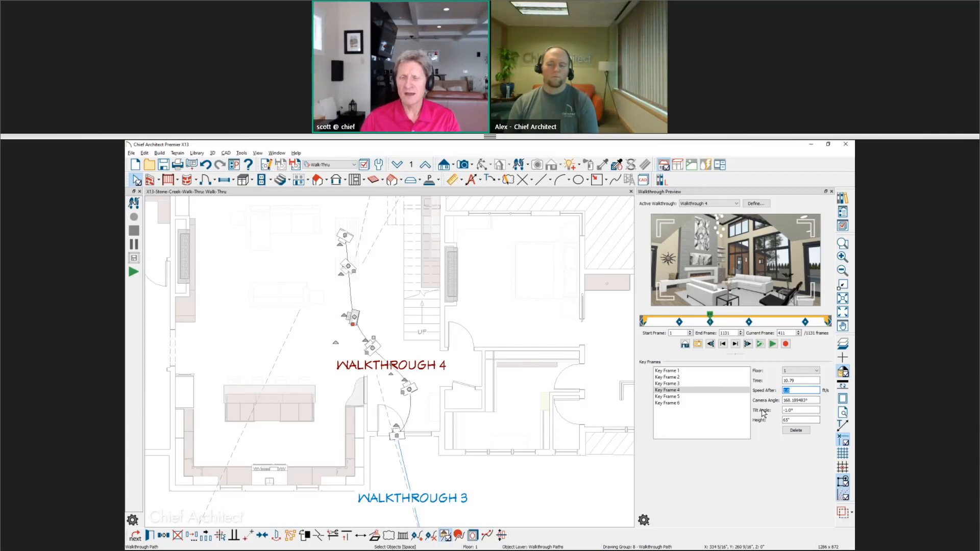
# Return to the 3D walk-through tips note in the plan and read it.
pyautogui.scroll(-2, 499, 399)
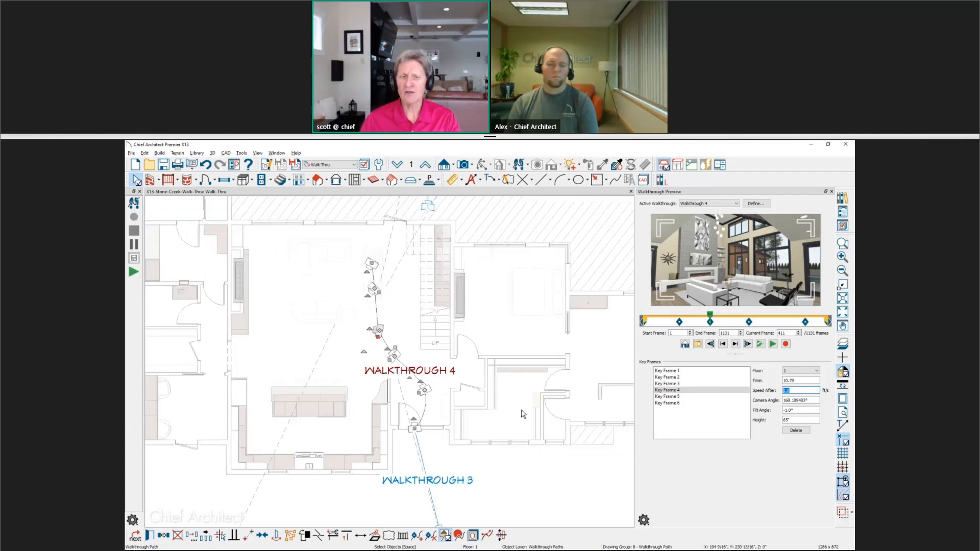
pyautogui.moveTo(493, 381); pyautogui.dragTo(376, 239, button='middle')
pyautogui.moveTo(499, 442); pyautogui.dragTo(265, 259, button='middle')
pyautogui.press('space')
pyautogui.moveTo(386, 365)
pyautogui.mouseDown(button='middle')
pyautogui.moveTo(269, 299)
pyautogui.moveTo(193, 311)
pyautogui.moveTo(191, 302)
pyautogui.moveTo(144, 299)
pyautogui.mouseUp(button='middle')
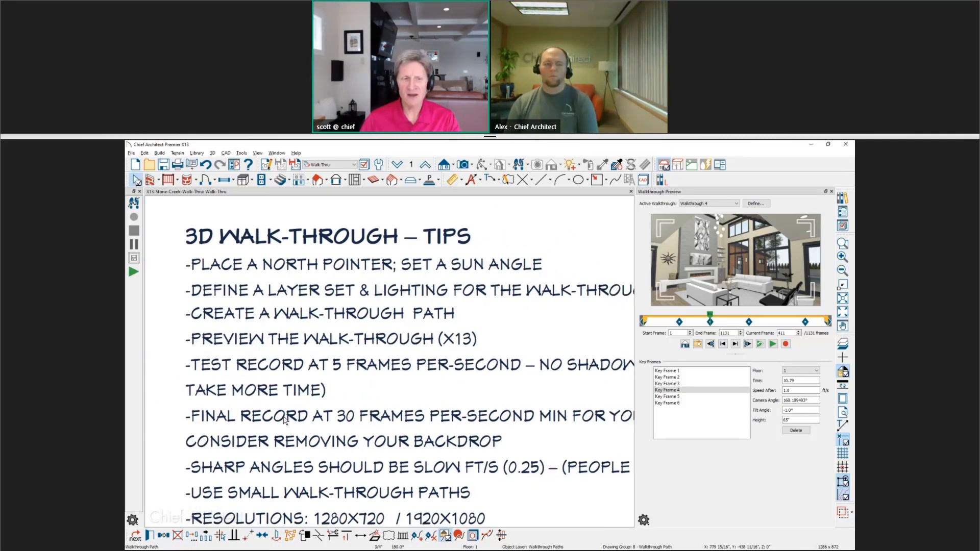
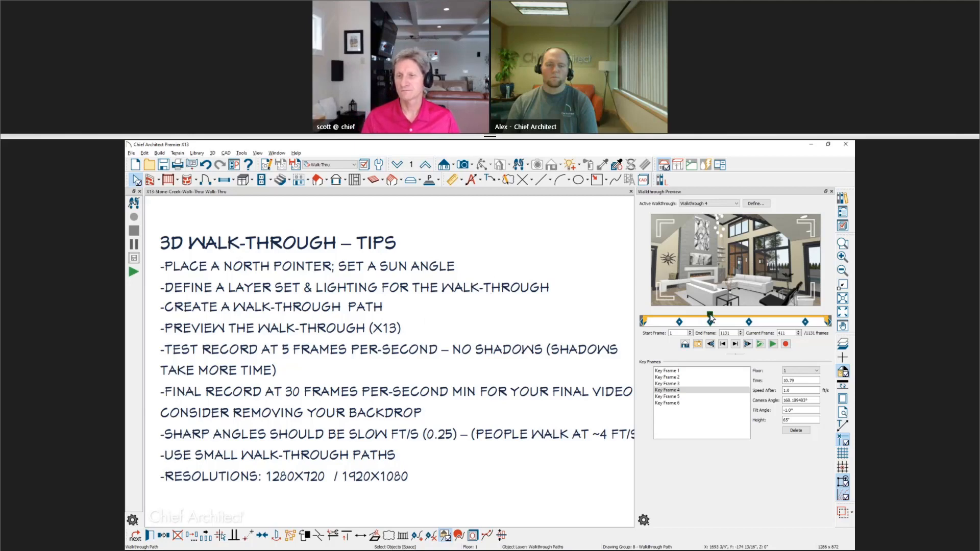
# Scrub through the Walkthrough 4 preview timeline and examine the path's key frames in the plan.
pyautogui.moveTo(710, 315)
pyautogui.mouseDown()
pyautogui.moveTo(667, 318)
pyautogui.moveTo(804, 322)
pyautogui.mouseUp()
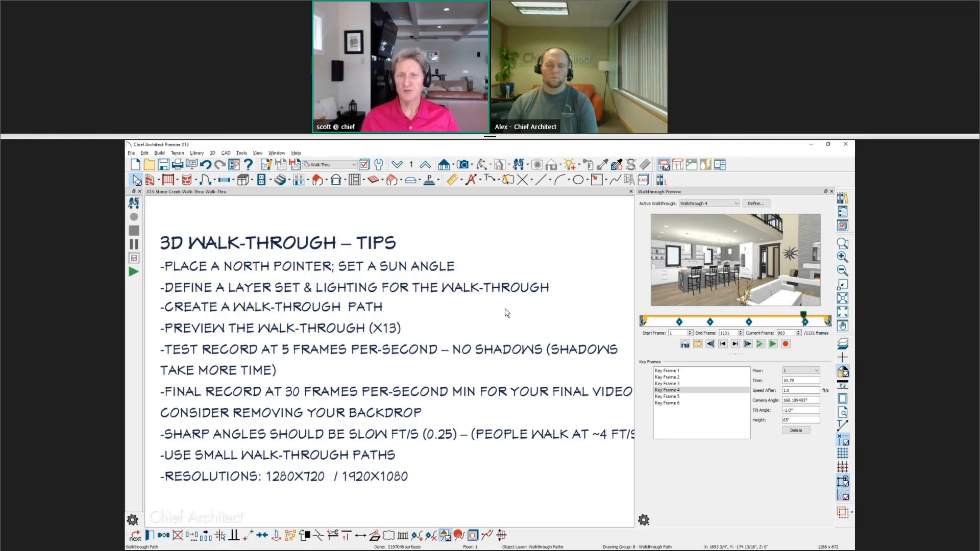
pyautogui.scroll(-2, 493, 320)
pyautogui.moveTo(465, 315); pyautogui.dragTo(572, 477, button='middle')
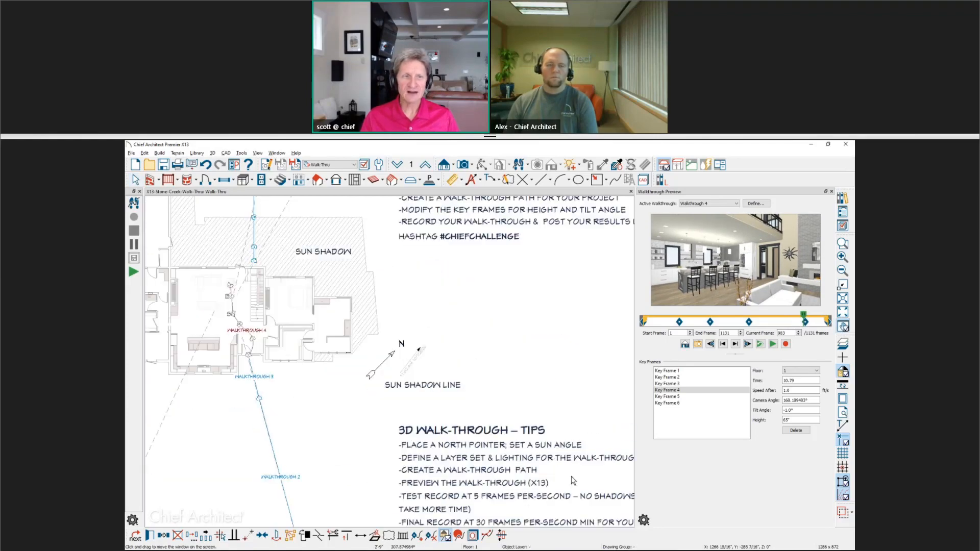
pyautogui.moveTo(343, 376); pyautogui.dragTo(458, 410, button='middle')
pyautogui.scroll(5, 458, 410)
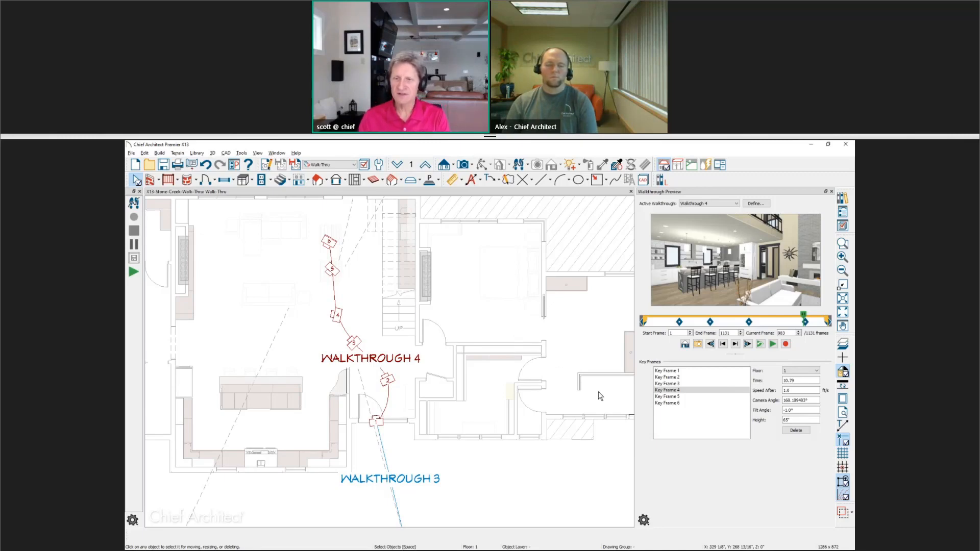
# Step through Walkthrough 4's key frames 1 to 3 in the preview to check each camera view.
pyautogui.click(695, 374)
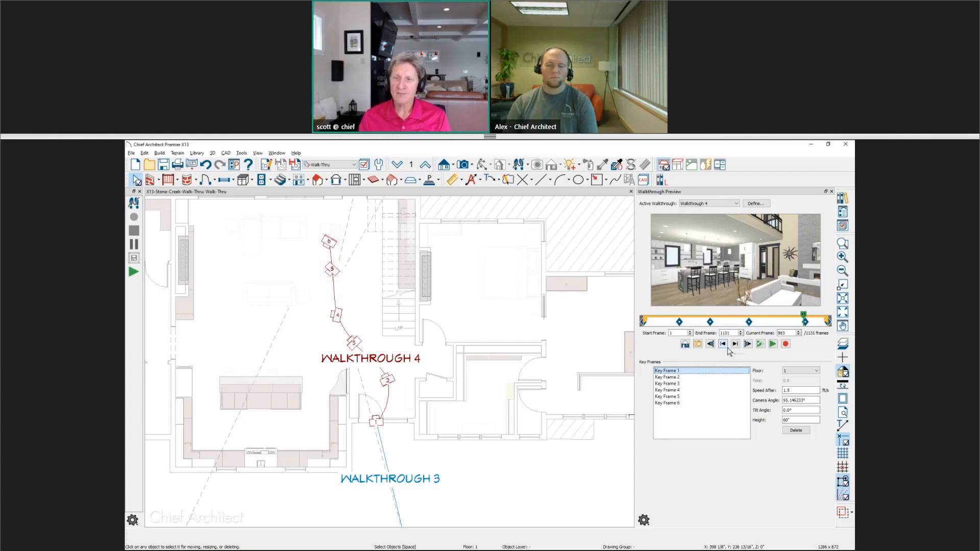
pyautogui.click(710, 345)
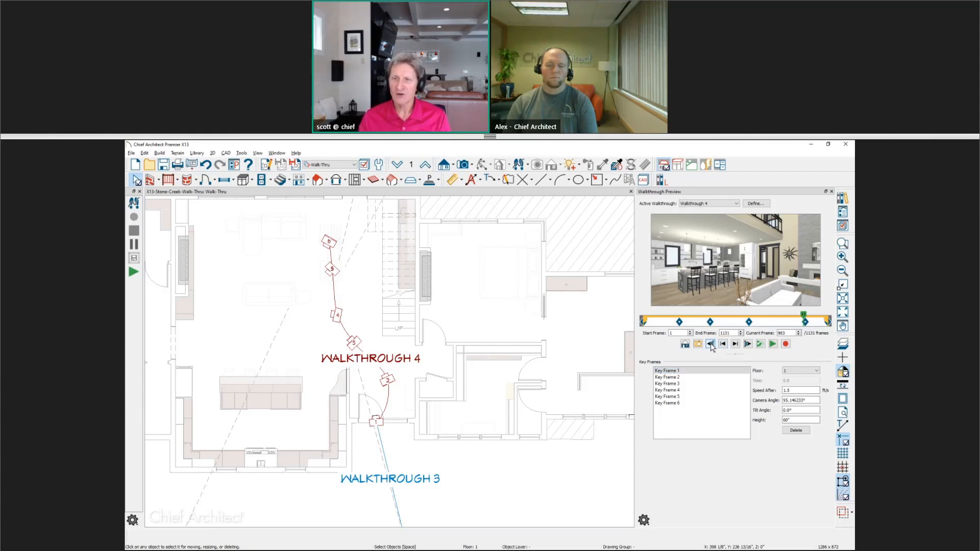
pyautogui.click(711, 345)
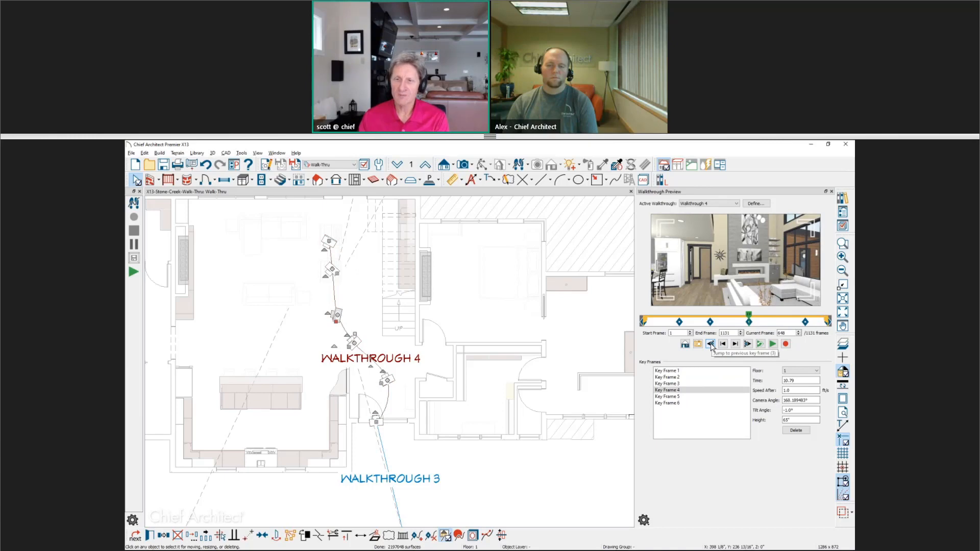
pyautogui.click(684, 373)
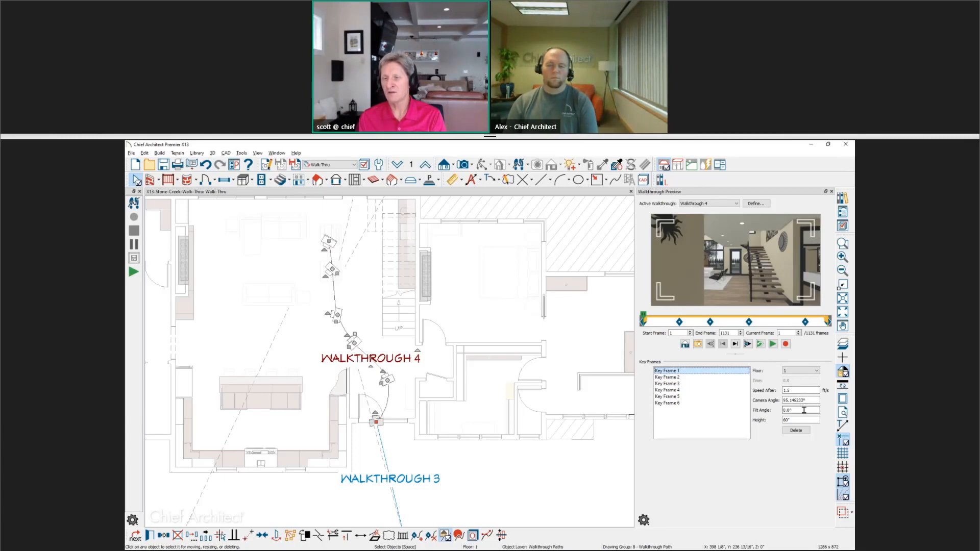
pyautogui.click(682, 378)
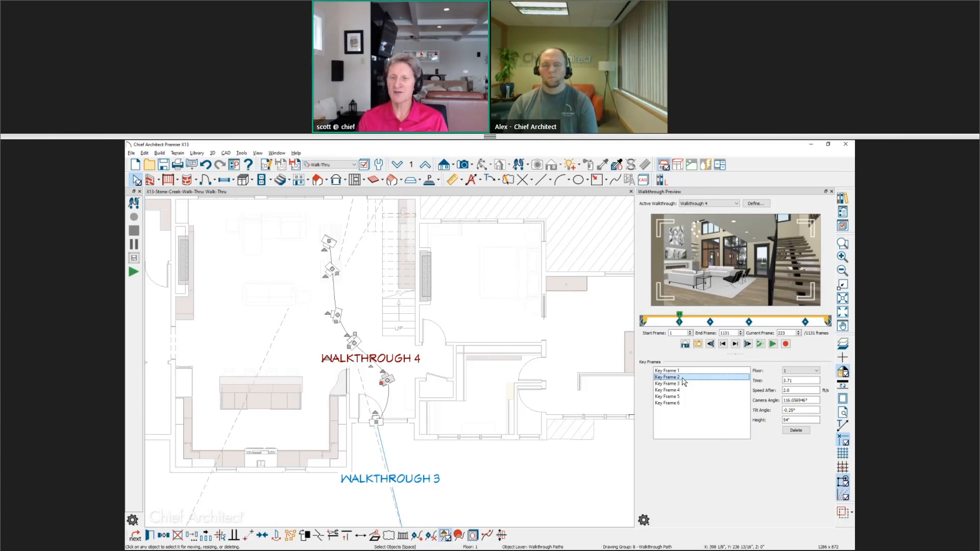
pyautogui.click(685, 319)
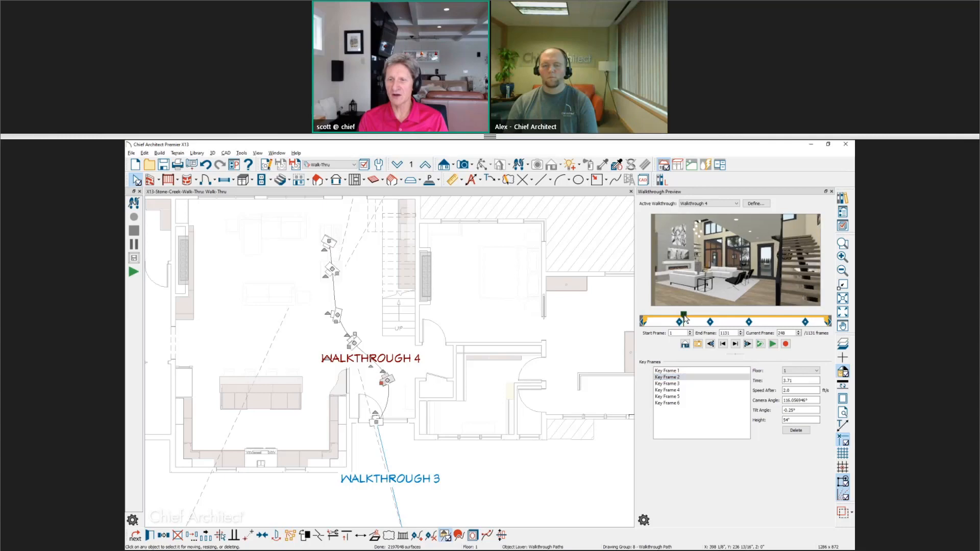
pyautogui.moveTo(684, 319); pyautogui.dragTo(710, 318)
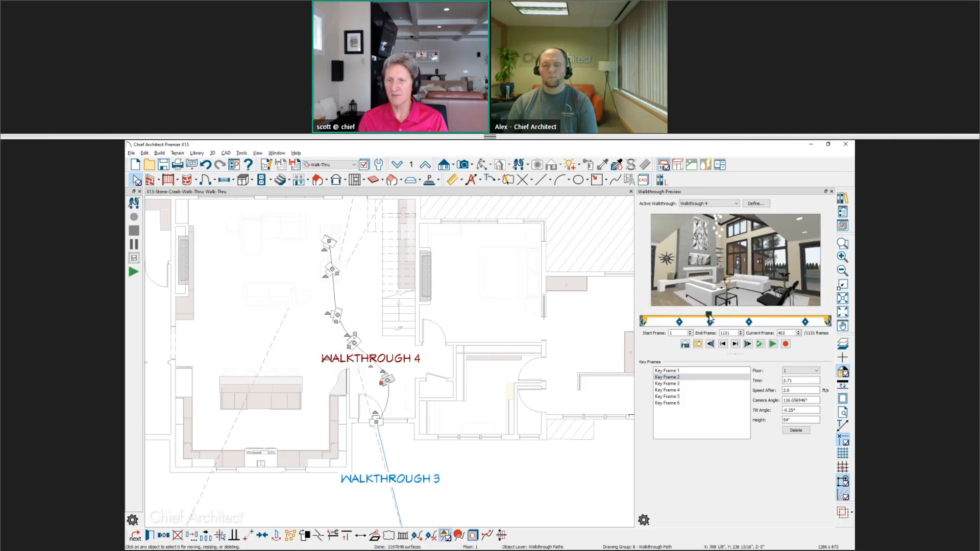
pyautogui.click(686, 384)
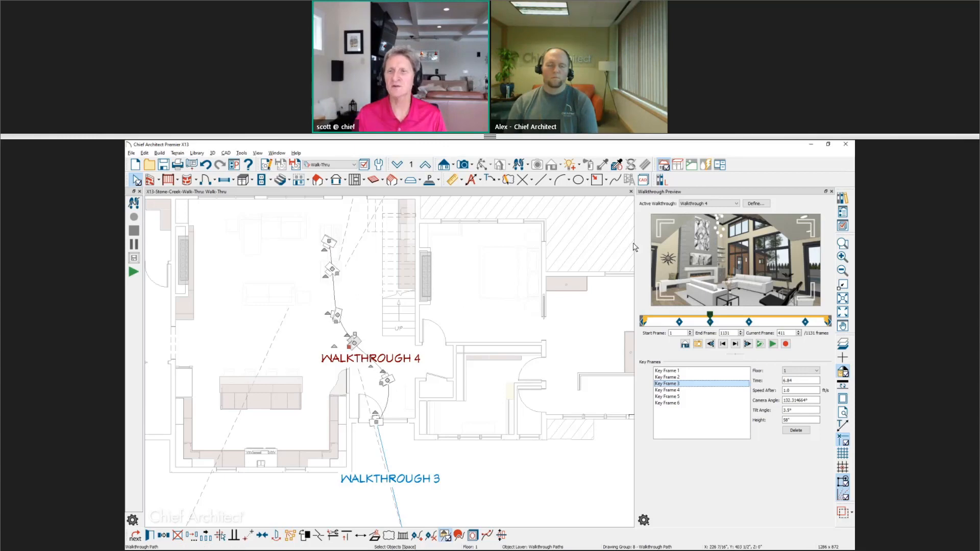
# Open Walkthrough 4's path specification and set its camera layer set to 3D Camera View, Dollhouse.
pyautogui.click(764, 206)
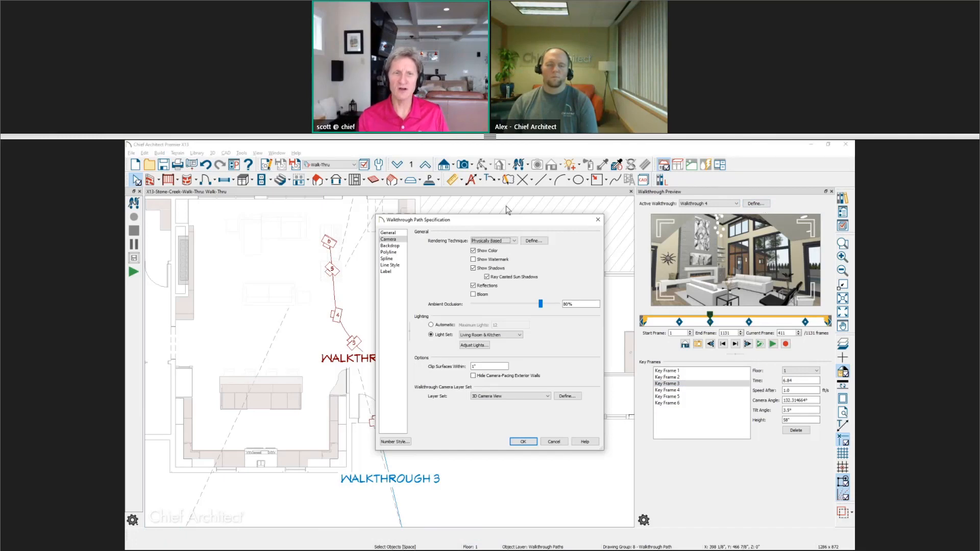
pyautogui.click(403, 242)
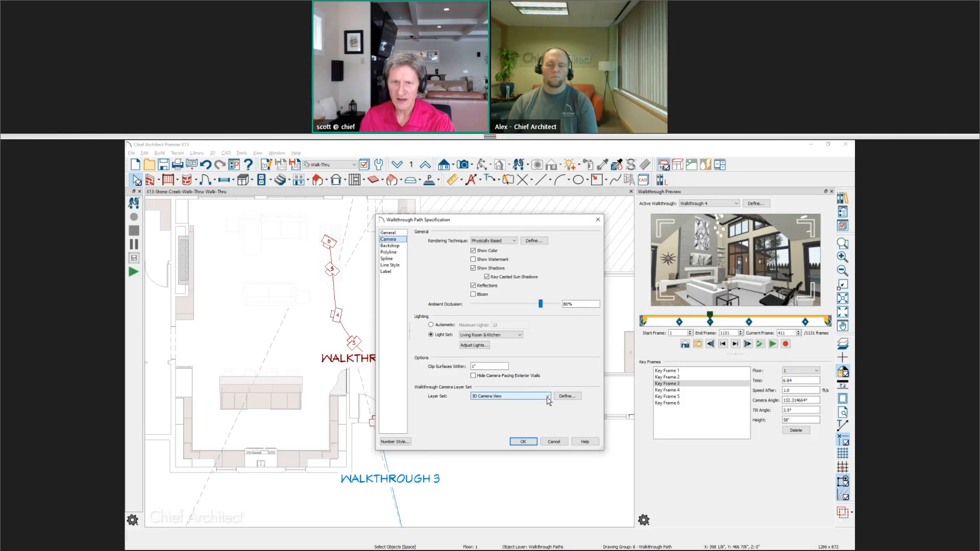
pyautogui.click(548, 397)
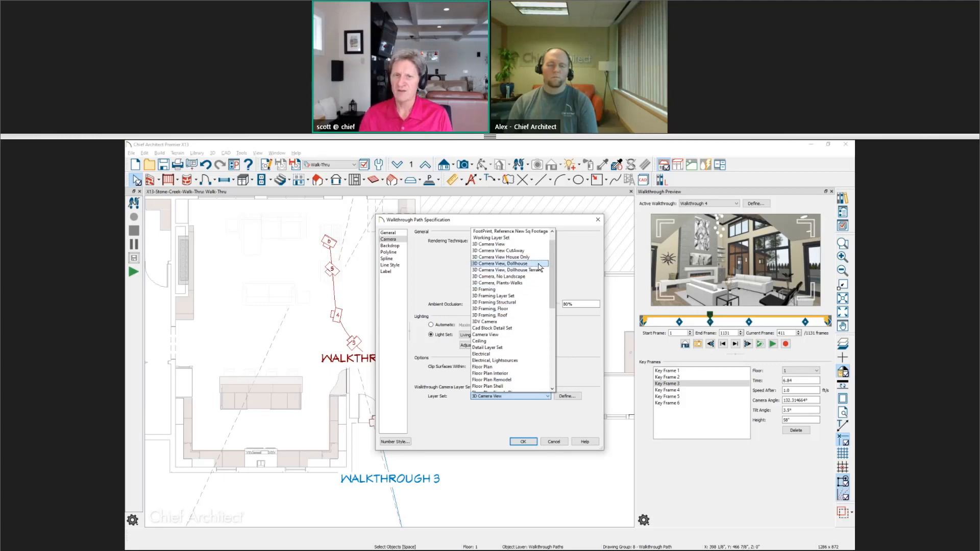
pyautogui.click(538, 264)
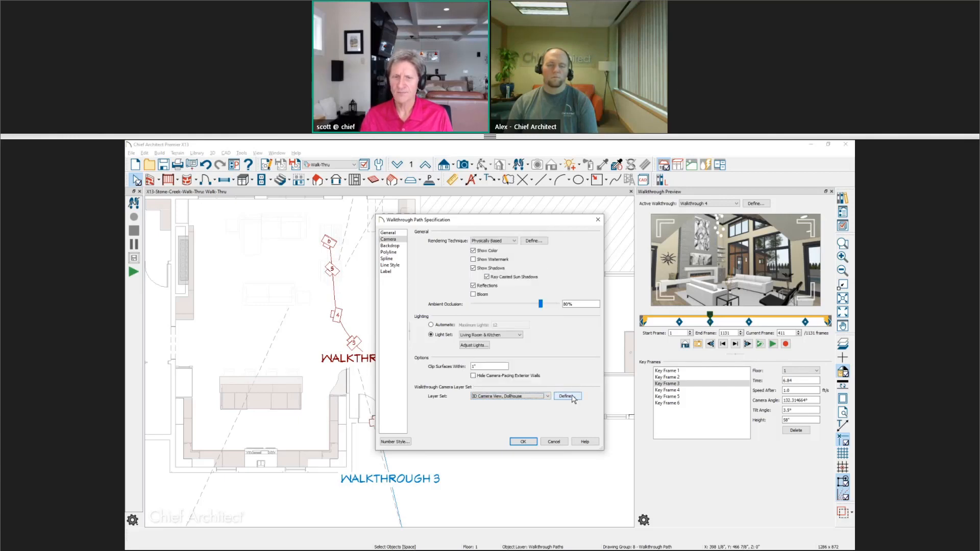
# Open the Dollhouse layer set's display options and filter the layer list by roof.
pyautogui.click(567, 397)
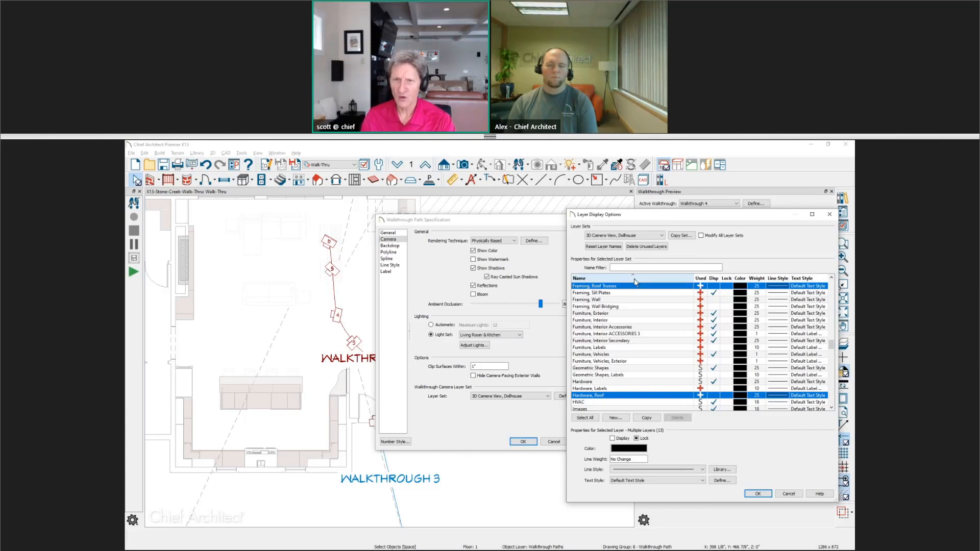
pyautogui.click(634, 268)
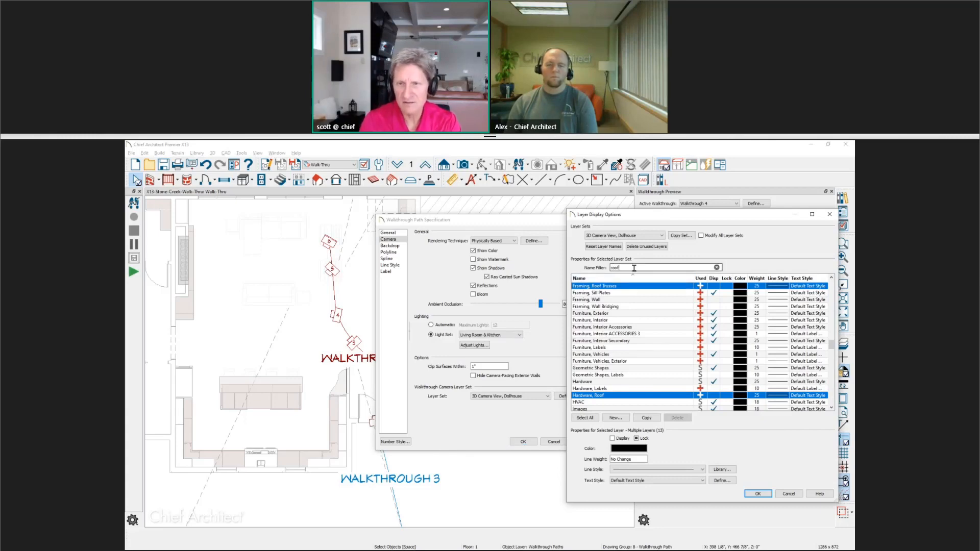
pyautogui.write('roof')
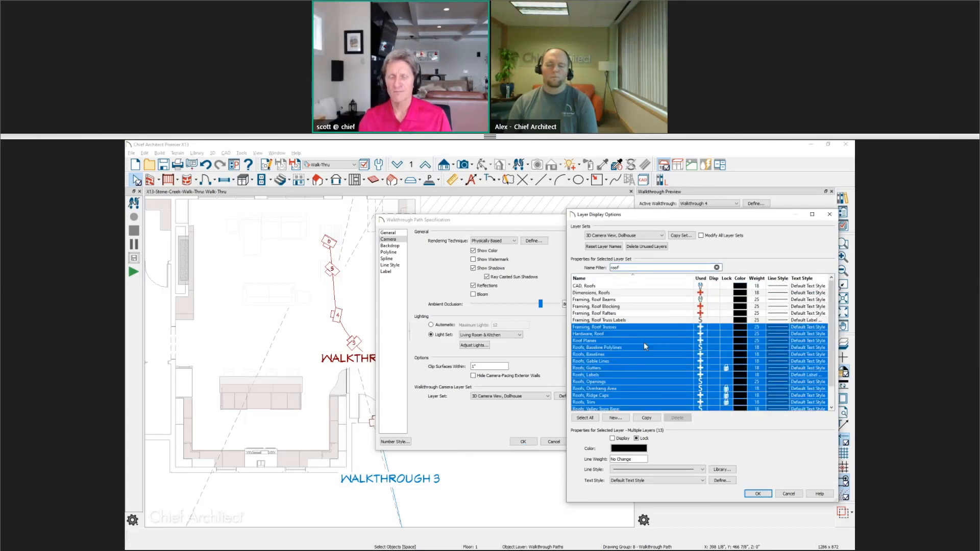
pyautogui.scroll(-1, 644, 342)
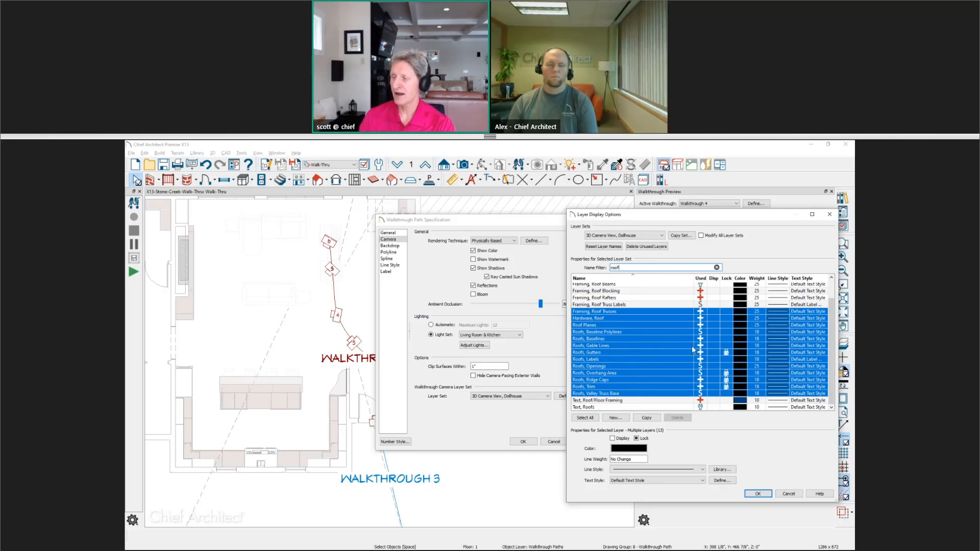
pyautogui.moveTo(699, 360)
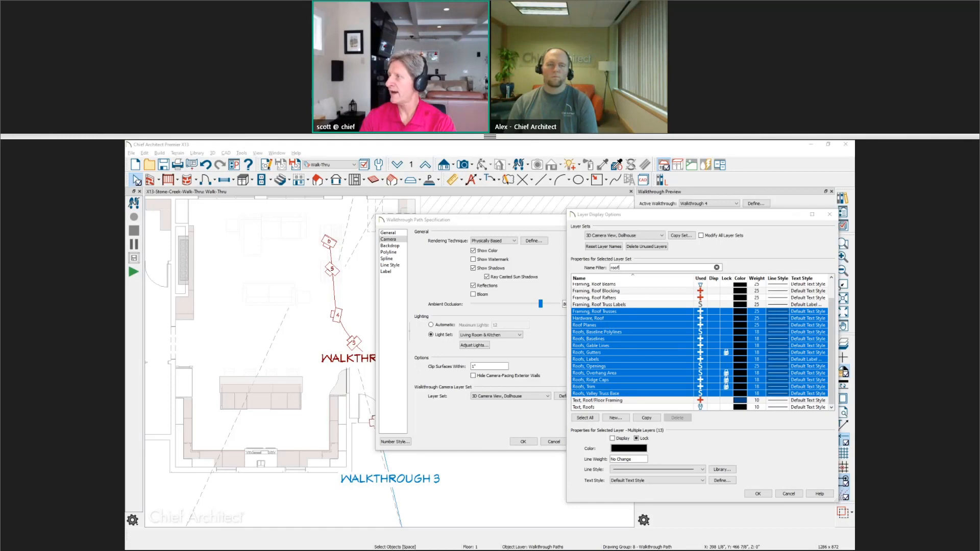
# Switch to the web browser and open the Bachelor View Project Time Lapse video from the Samples Gallery.
pyautogui.moveTo(855, 197); pyautogui.dragTo(592, 189)
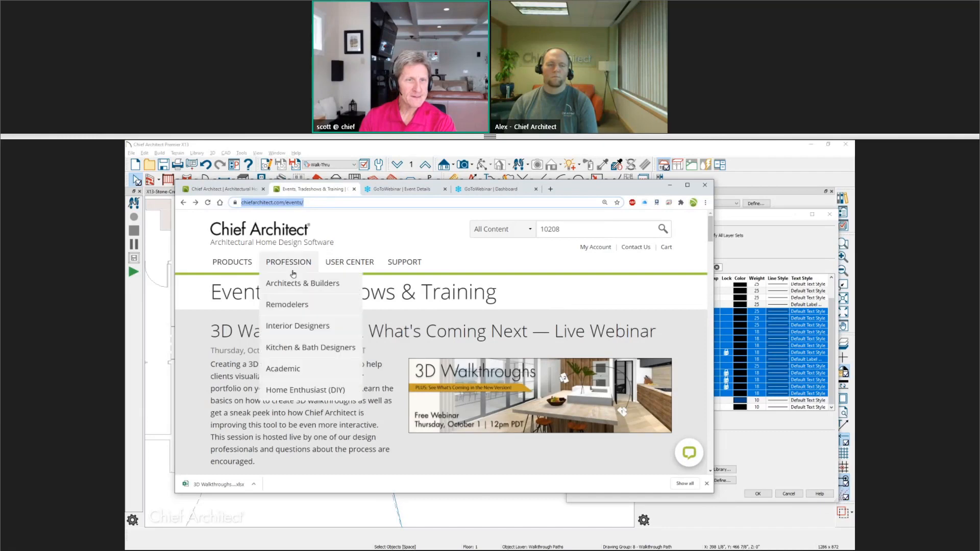
pyautogui.moveTo(365, 265)
pyautogui.click(365, 369)
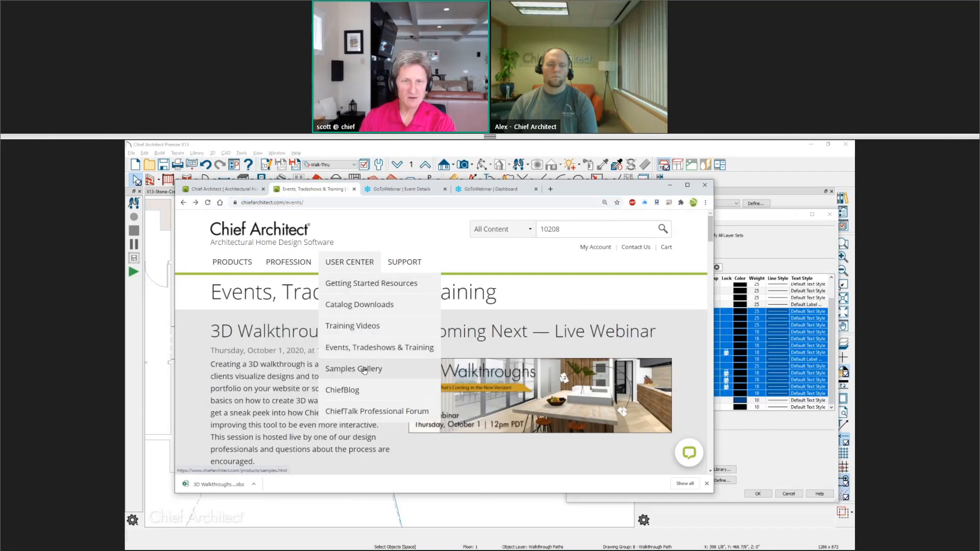
pyautogui.scroll(-3, 360, 360)
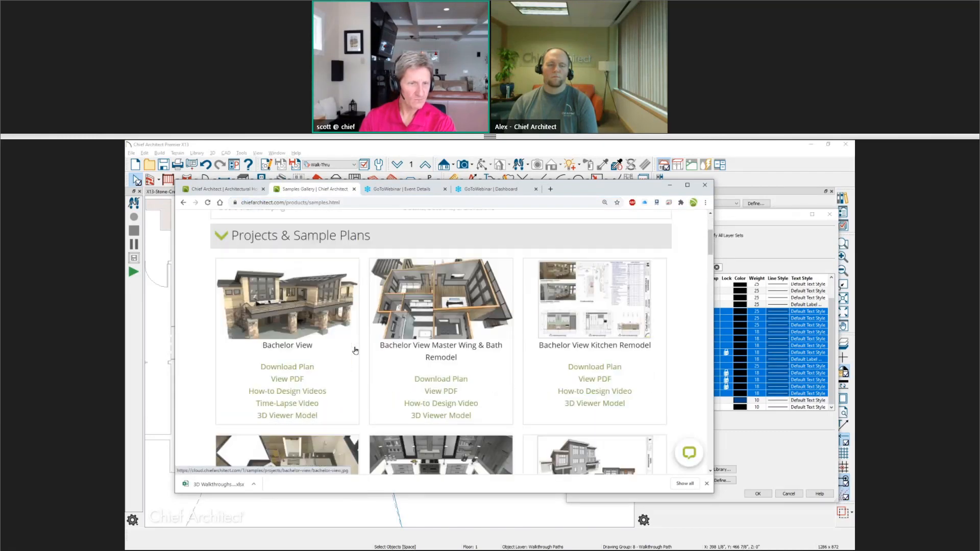
pyautogui.scroll(-2, 355, 351)
pyautogui.click(311, 329)
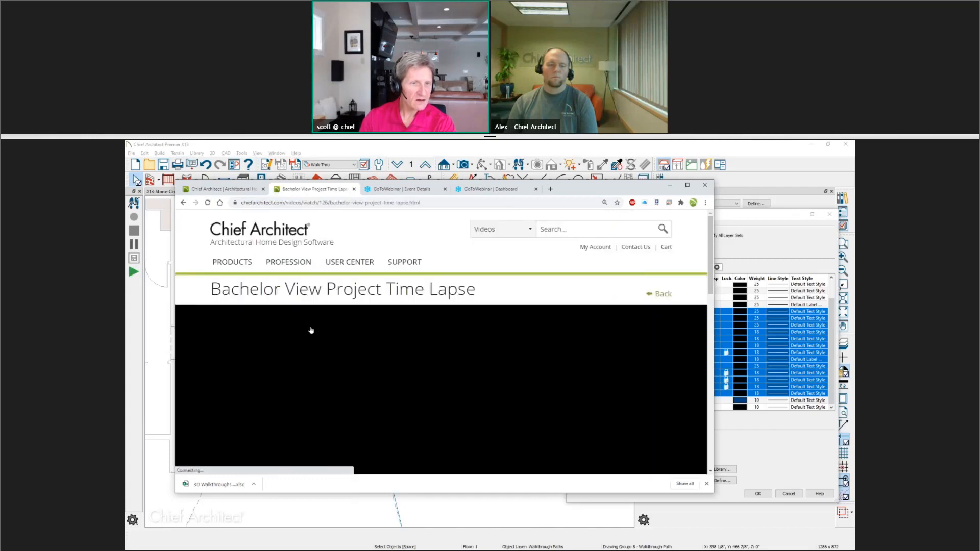
# Play, pause and scrub the Bachelor View time-lapse video to watch its dollhouse-style views.
pyautogui.scroll(-2, 310, 326)
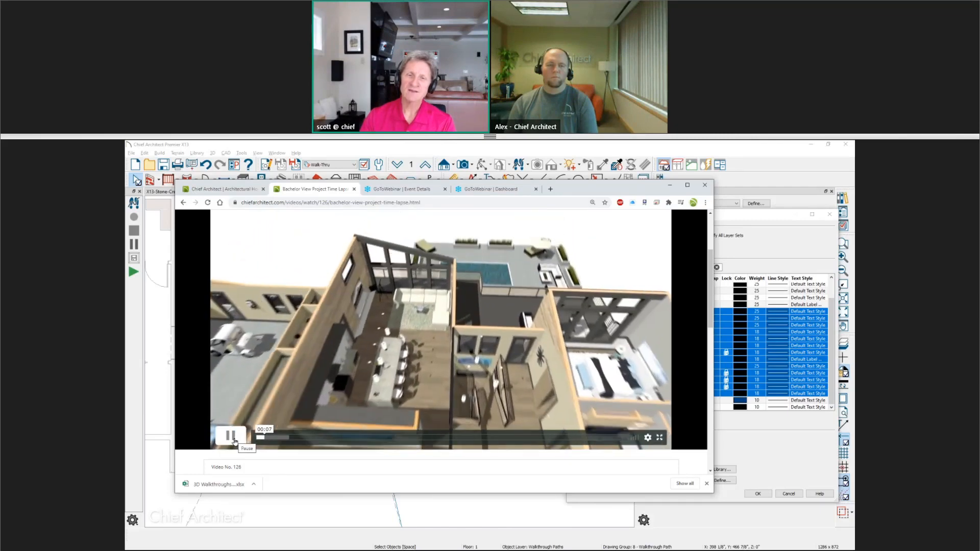
pyautogui.click(236, 443)
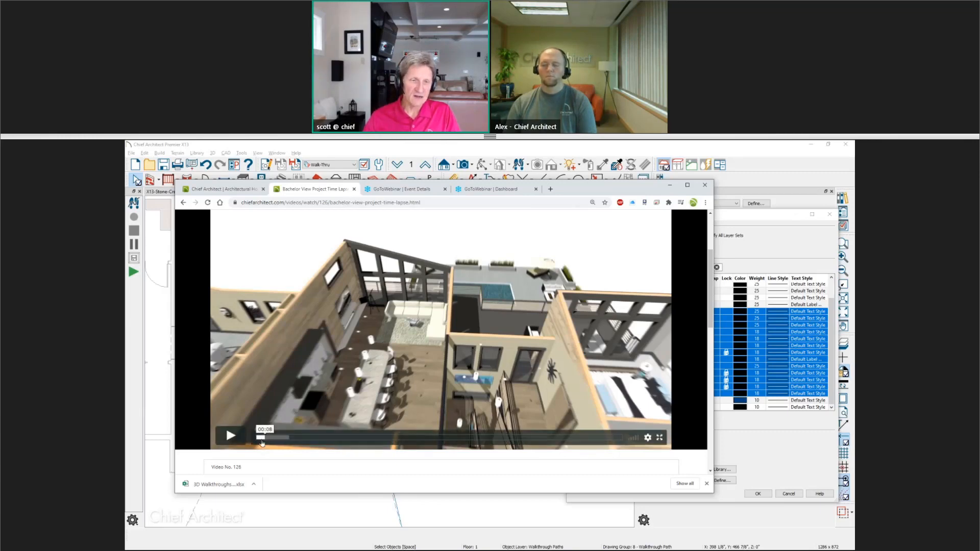
pyautogui.click(258, 438)
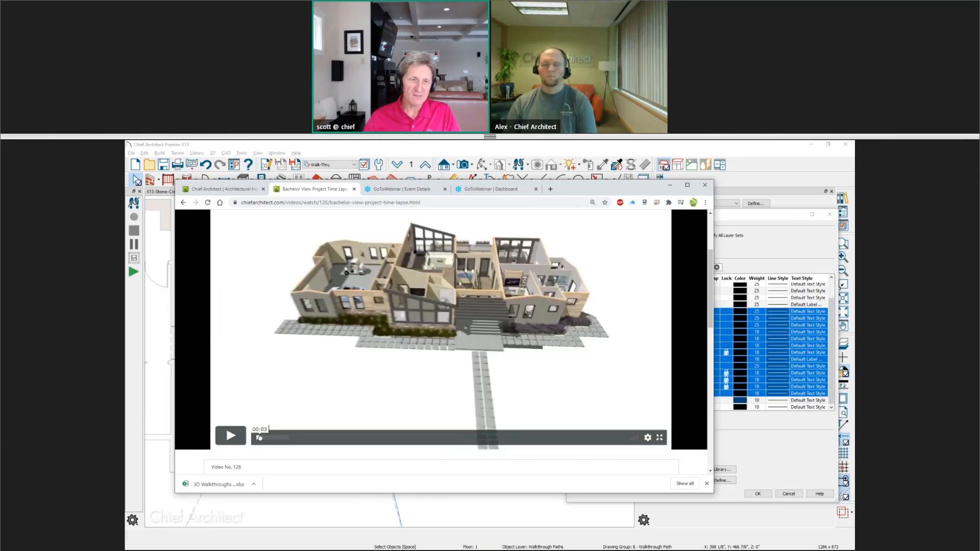
pyautogui.click(230, 437)
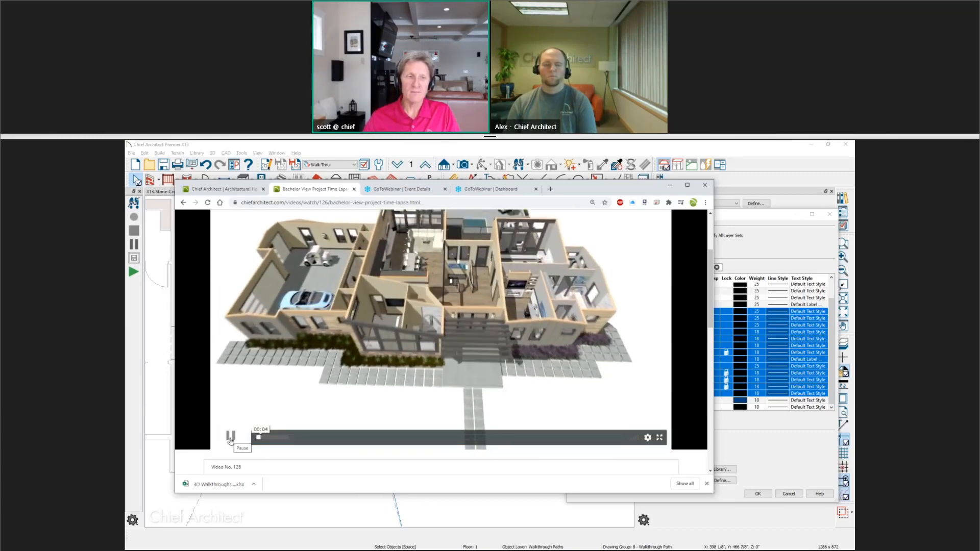
pyautogui.click(230, 438)
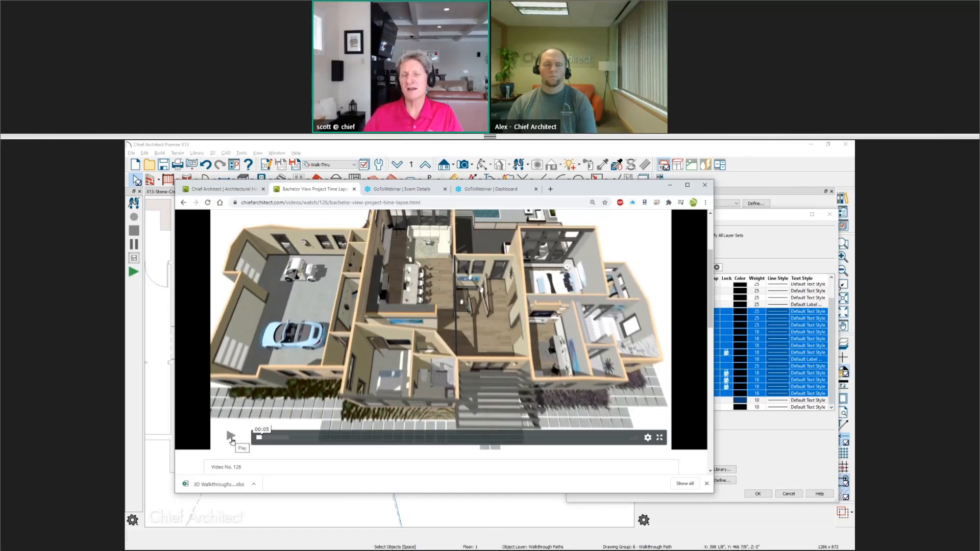
pyautogui.click(230, 437)
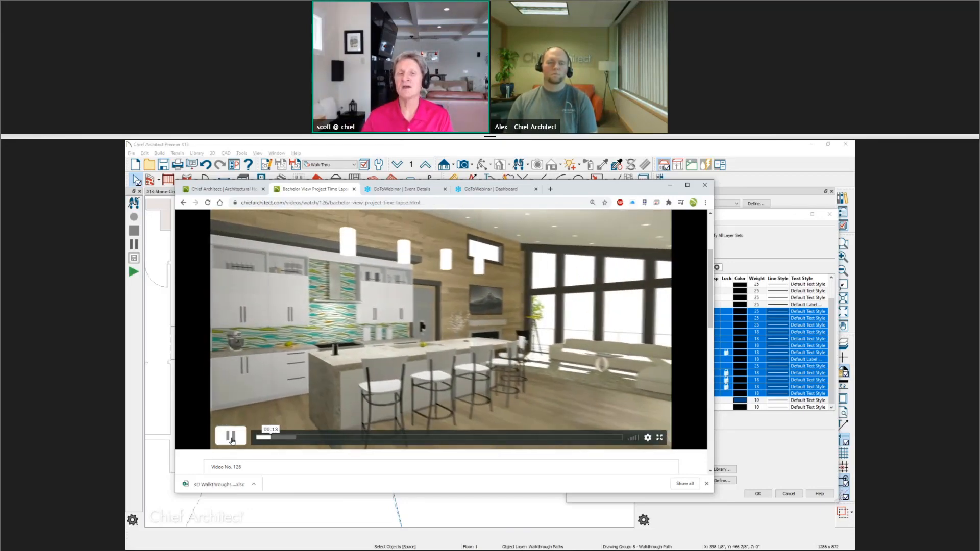
pyautogui.click(231, 436)
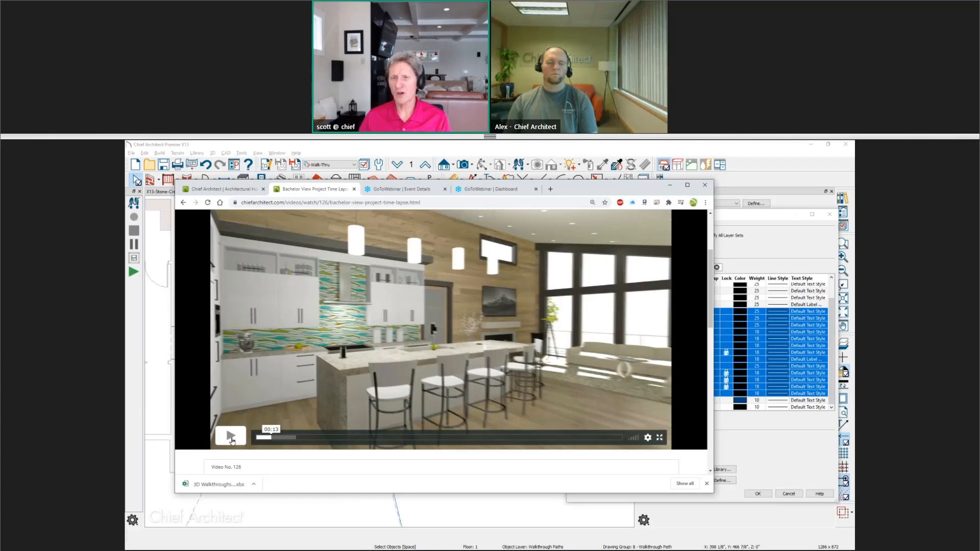
pyautogui.click(260, 439)
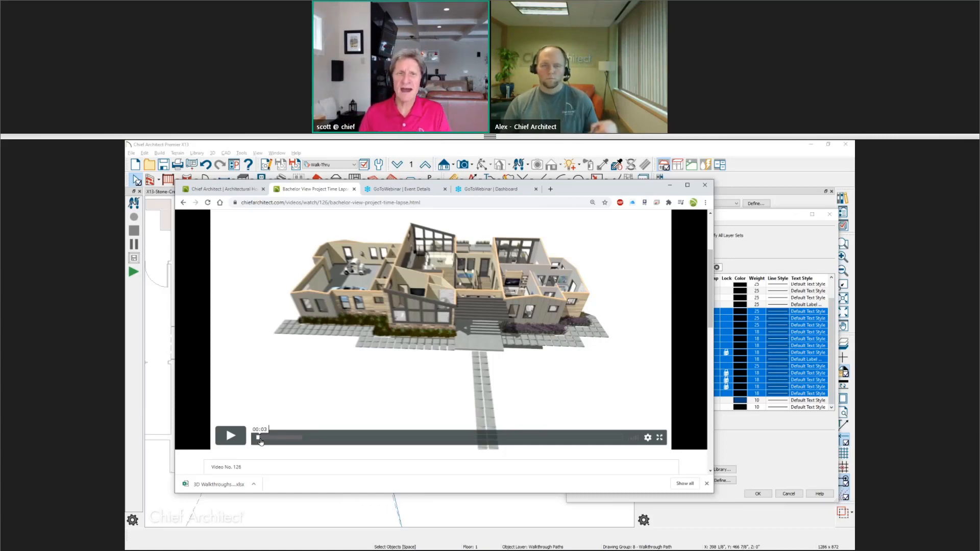
# Return to the plan and close the Layer Display Options dialog.
pyautogui.click(344, 145)
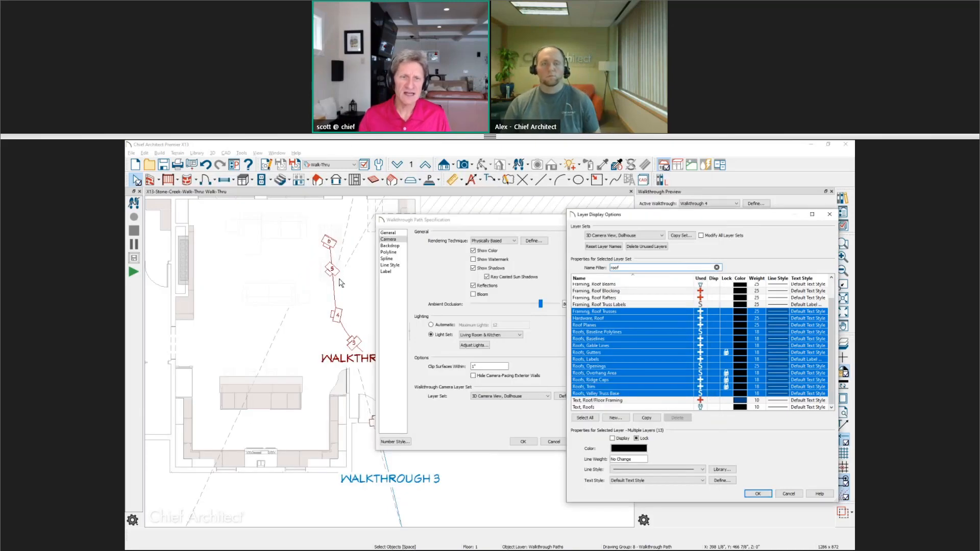
pyautogui.click(830, 215)
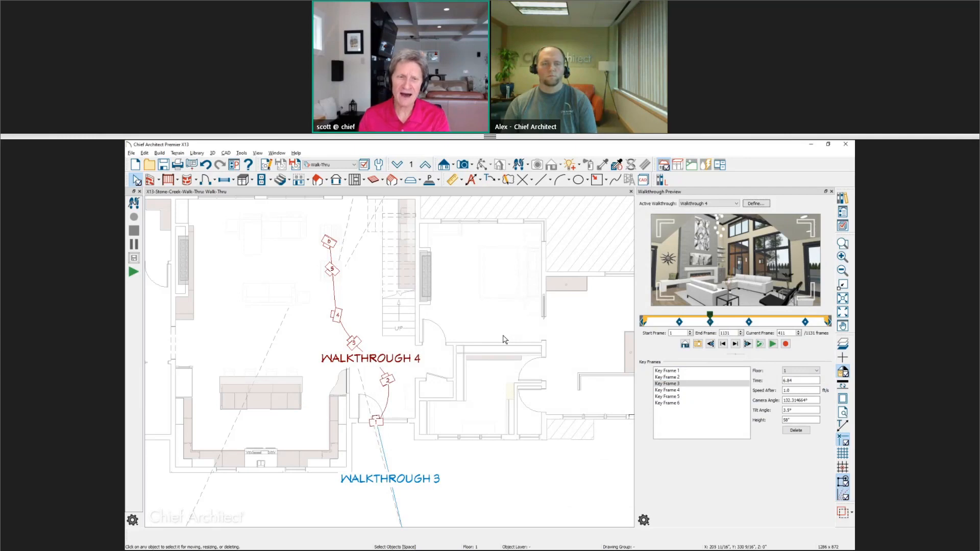
pyautogui.scroll(-1, 505, 338)
pyautogui.press('space')
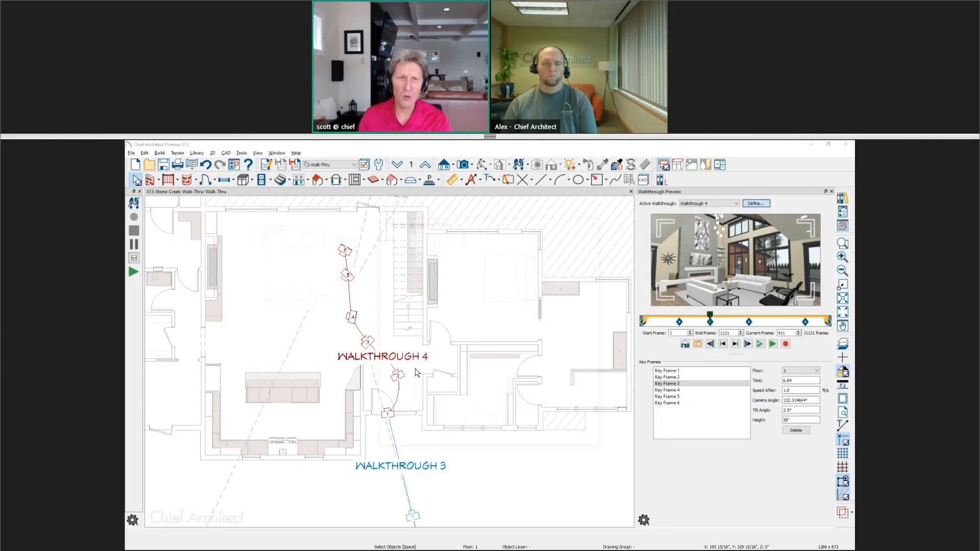
pyautogui.press('Escape')
pyautogui.scroll(-3, 403, 328)
pyautogui.scroll(-5, 401, 334)
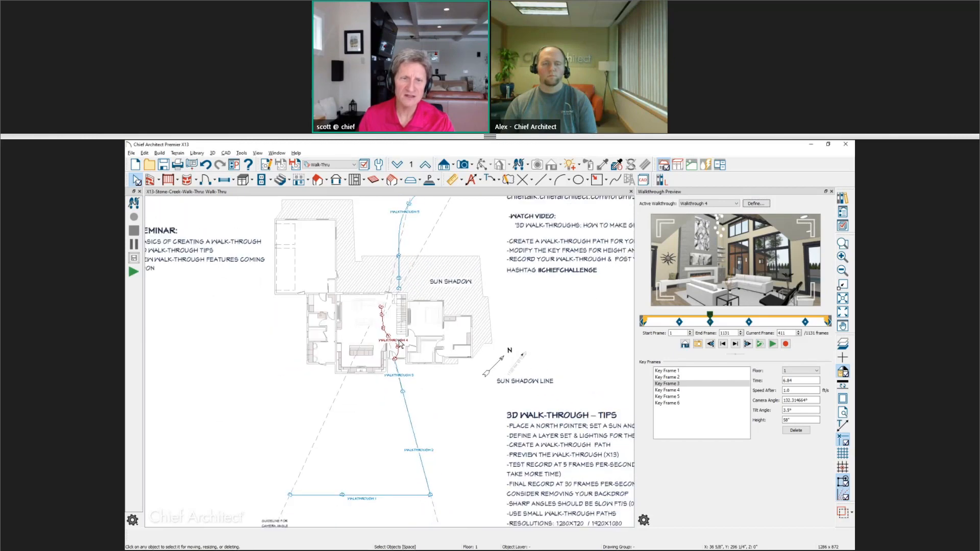
pyautogui.moveTo(399, 340); pyautogui.dragTo(371, 378, button='middle')
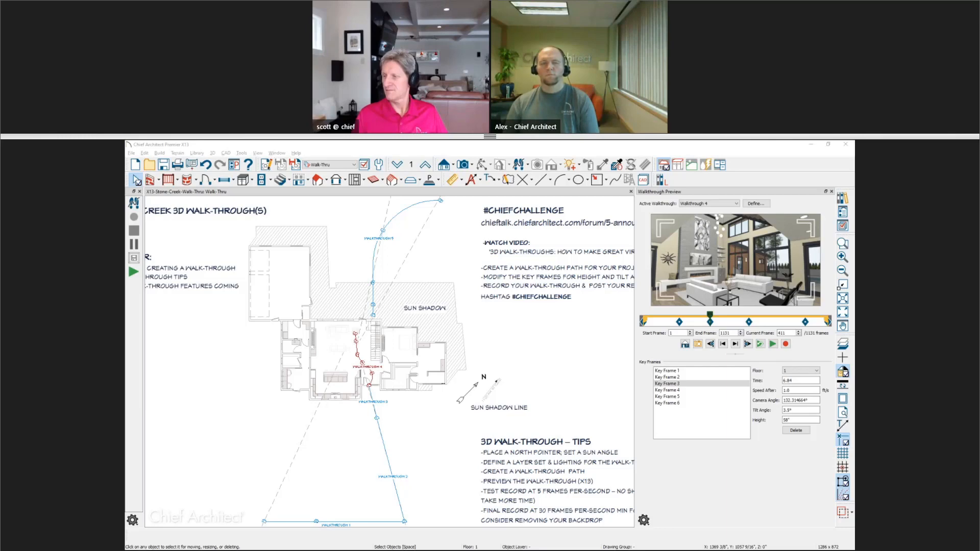
# Switch to the web browser and open the Live Home Design Webinars & Training events page on chiefarchitect.com.
pyautogui.hotkey('alt', 'Tab')
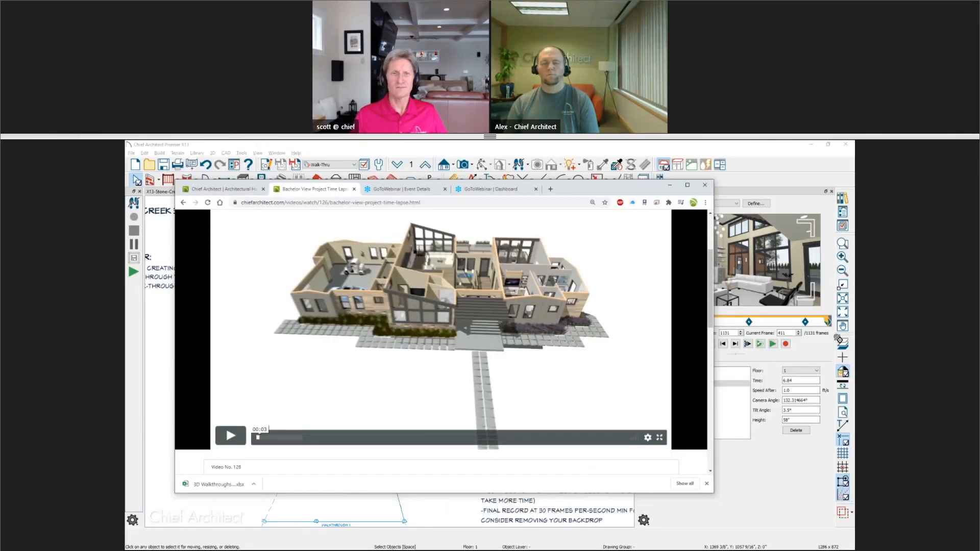
pyautogui.click(225, 192)
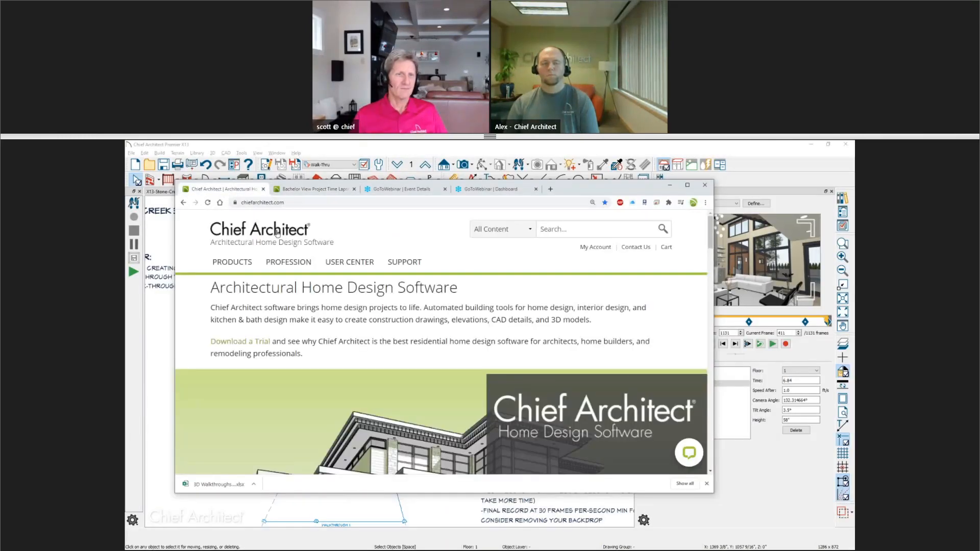
pyautogui.scroll(-5, 590, 308)
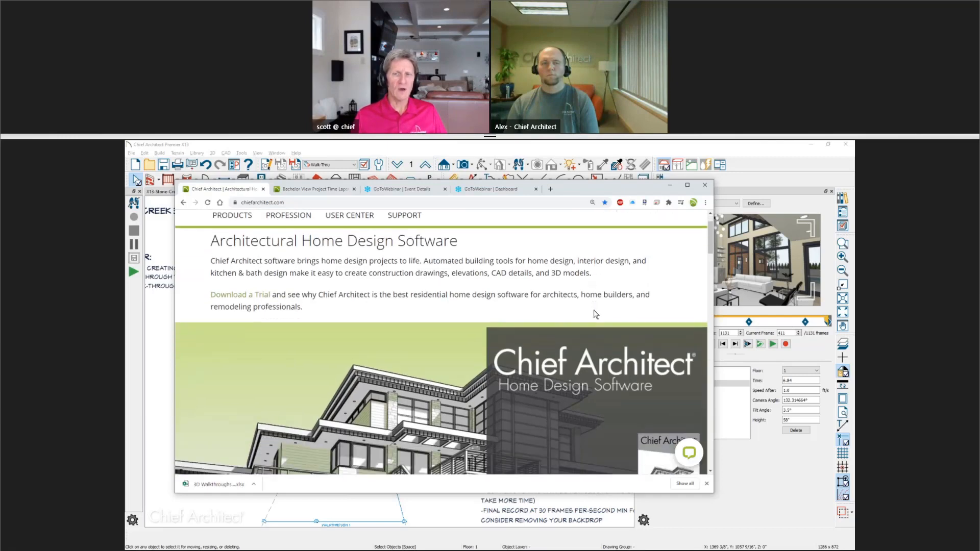
pyautogui.scroll(-5, 594, 313)
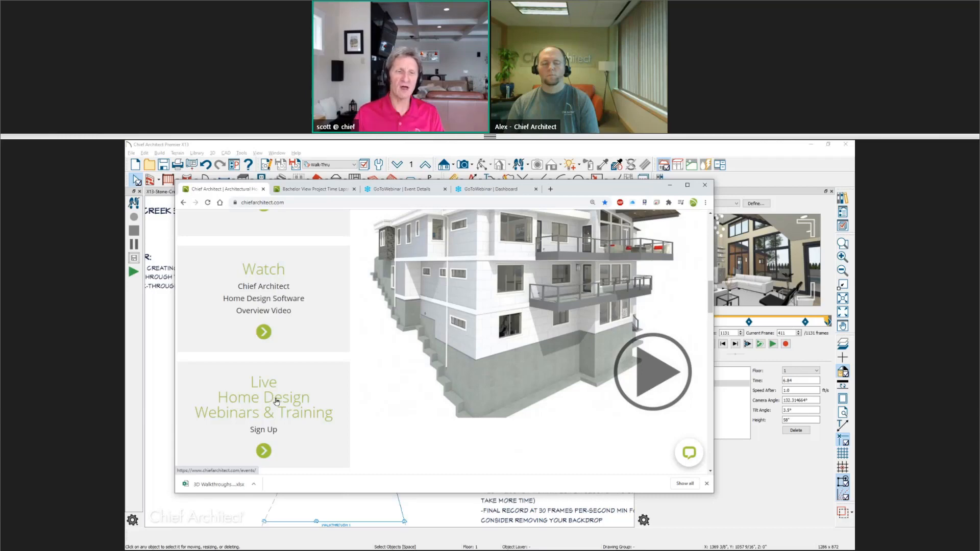
pyautogui.click(276, 402)
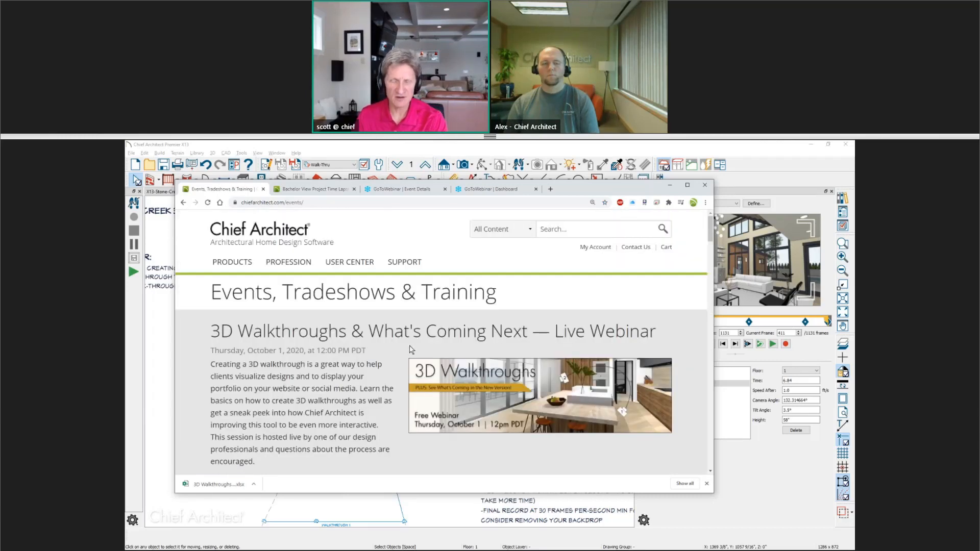
# Browse the upcoming live webinars on the Events, Tradeshows & Training page, then return to the plan.
pyautogui.scroll(-1, 411, 349)
pyautogui.scroll(-12, 411, 350)
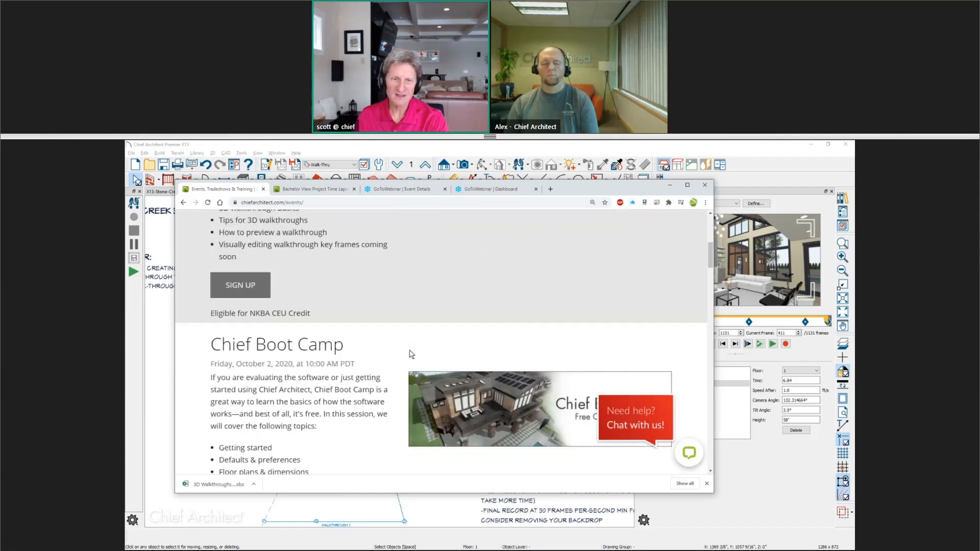
pyautogui.scroll(-2, 411, 356)
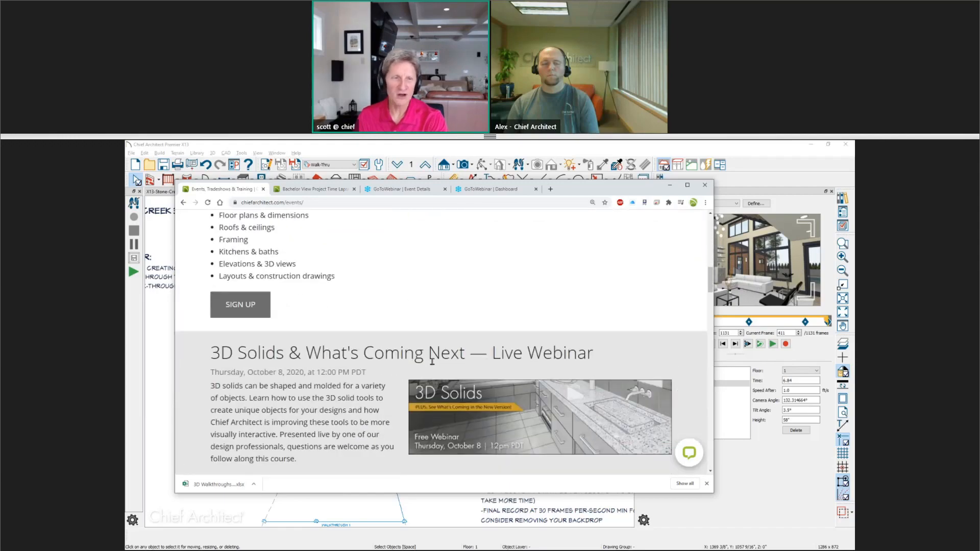
pyautogui.scroll(-1, 433, 365)
pyautogui.scroll(-10, 433, 365)
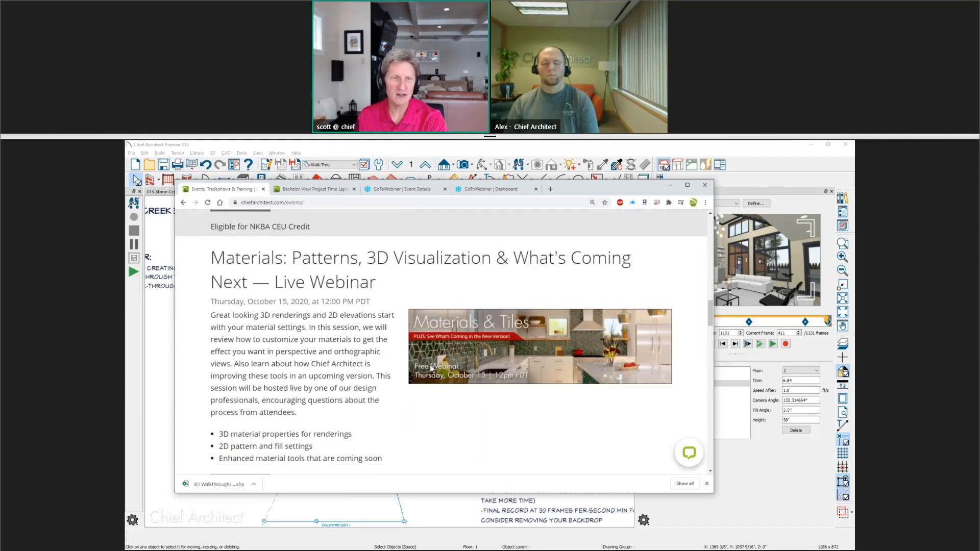
pyautogui.scroll(-4, 431, 368)
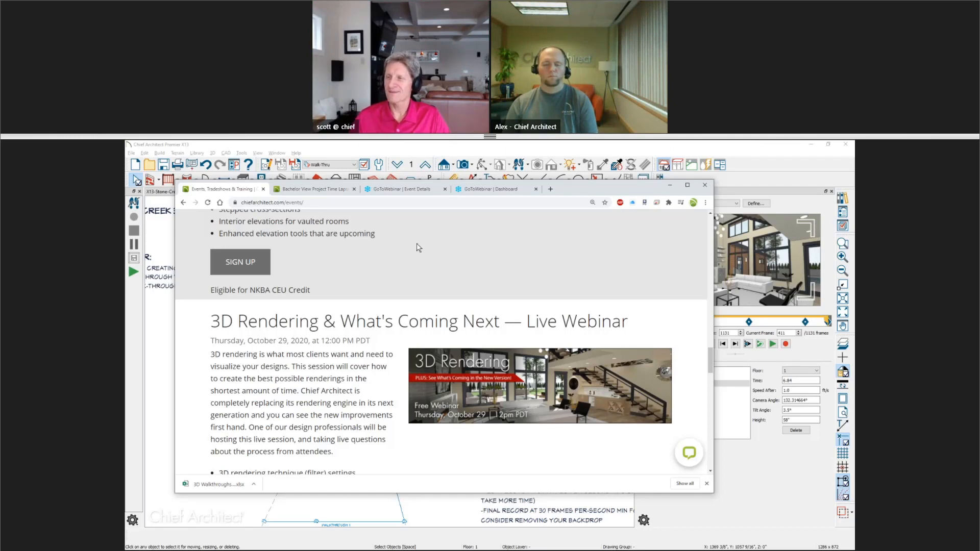
pyautogui.scroll(1, 494, 231)
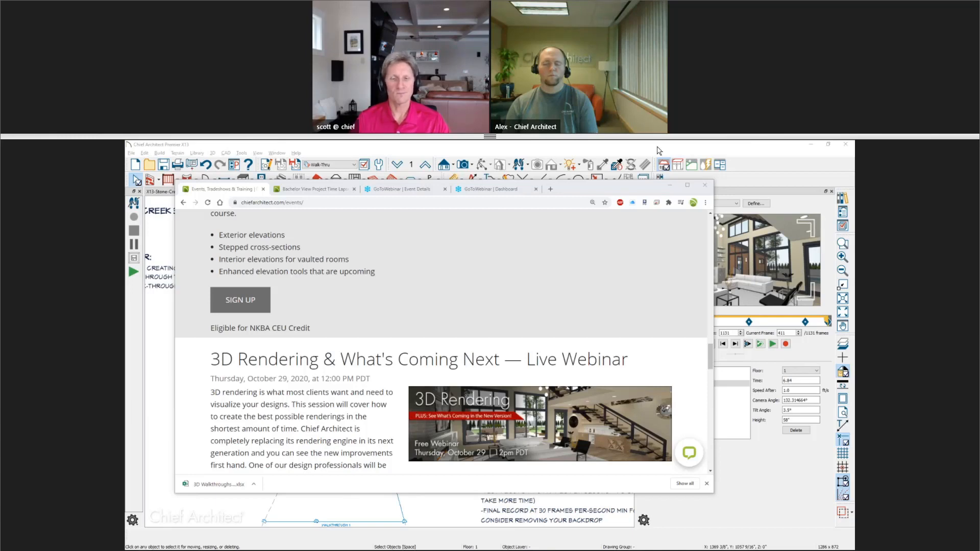
pyautogui.click(715, 145)
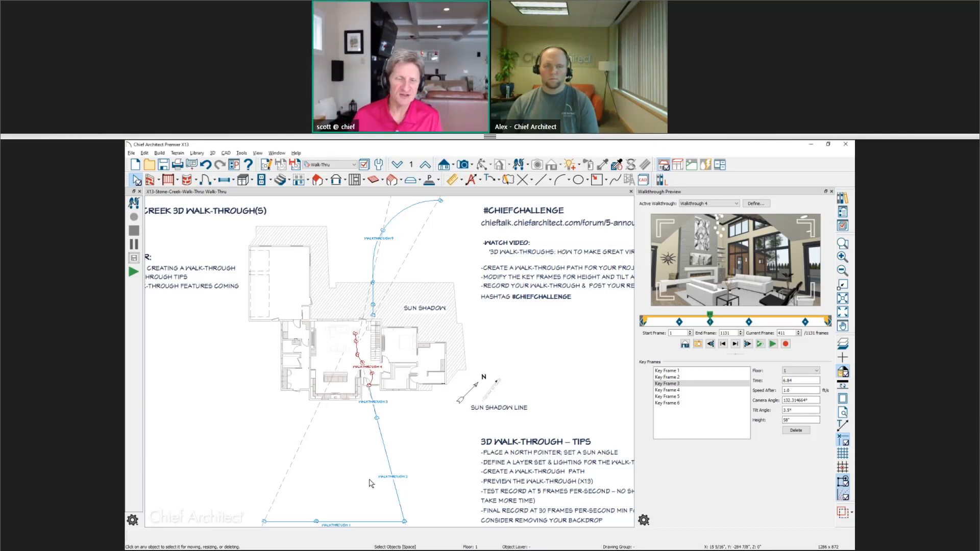
# Open the Combined-Walk-Thru-StoneCreek walkthrough video in the media player.
pyautogui.scroll(3, 388, 439)
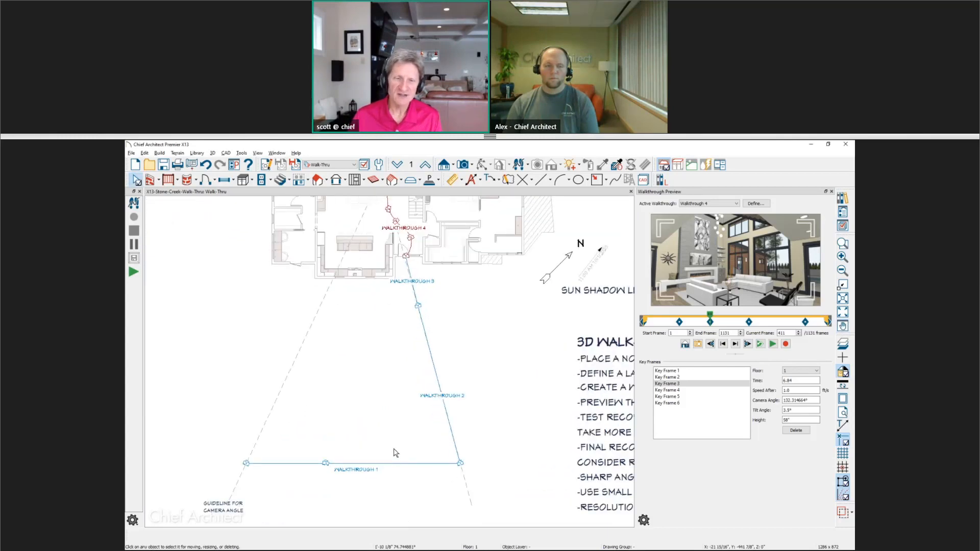
pyautogui.scroll(2, 394, 453)
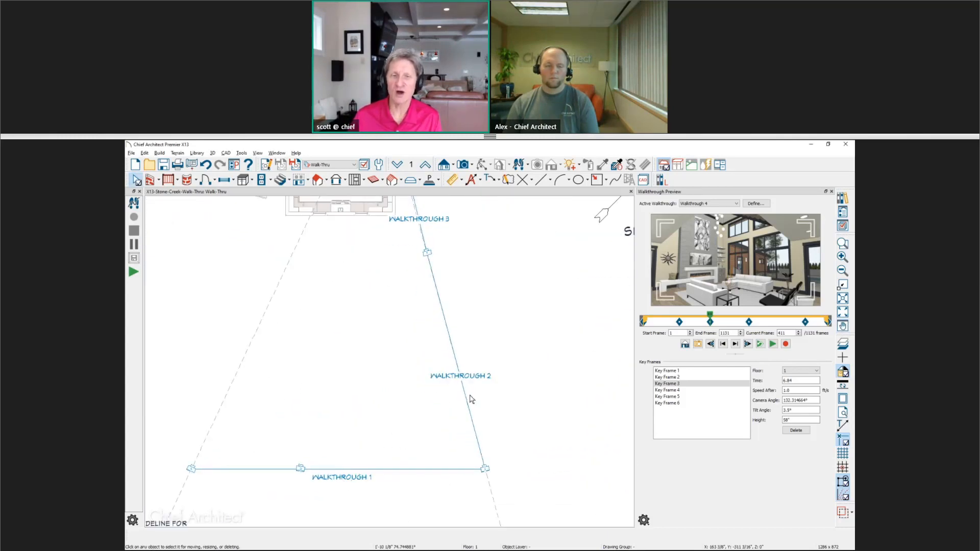
pyautogui.moveTo(486, 283); pyautogui.dragTo(481, 361, button='middle')
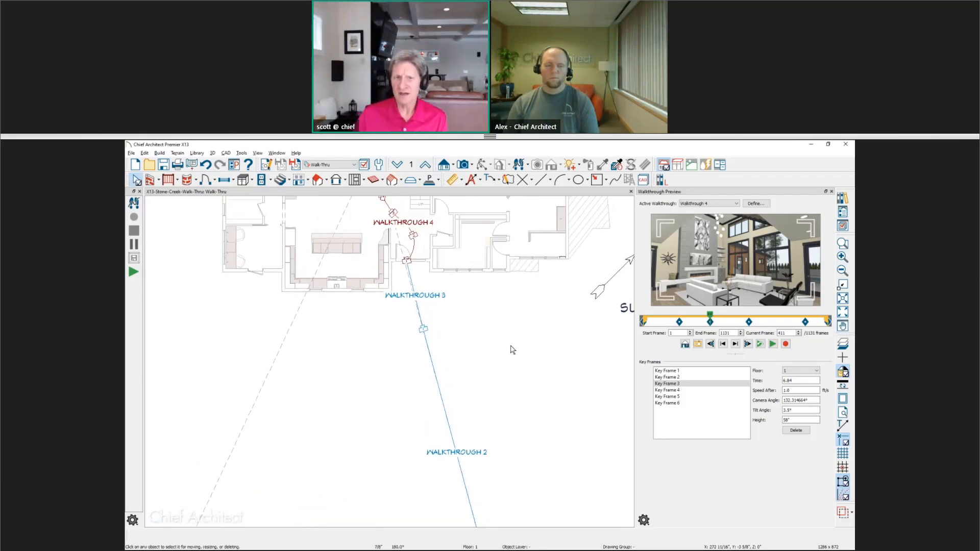
pyautogui.scroll(2, 397, 294)
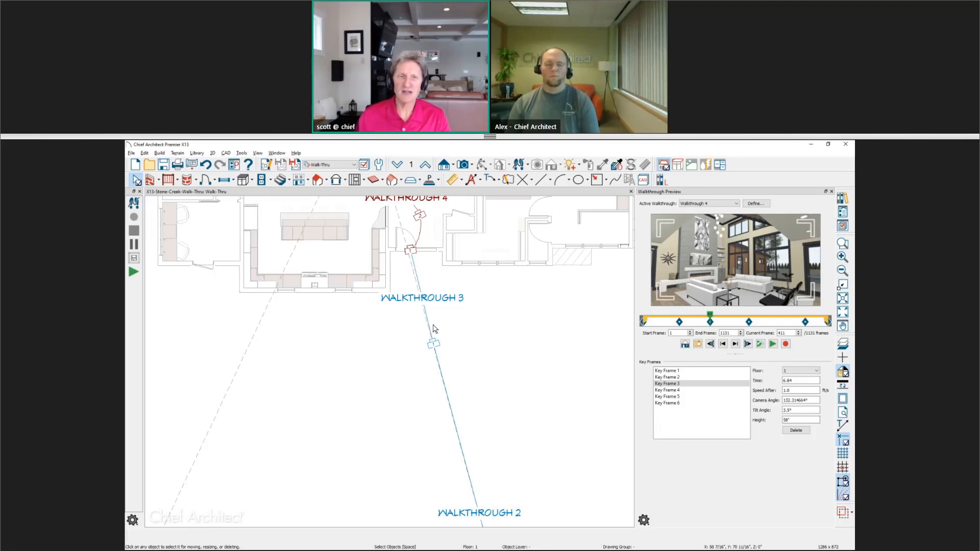
pyautogui.click(398, 253)
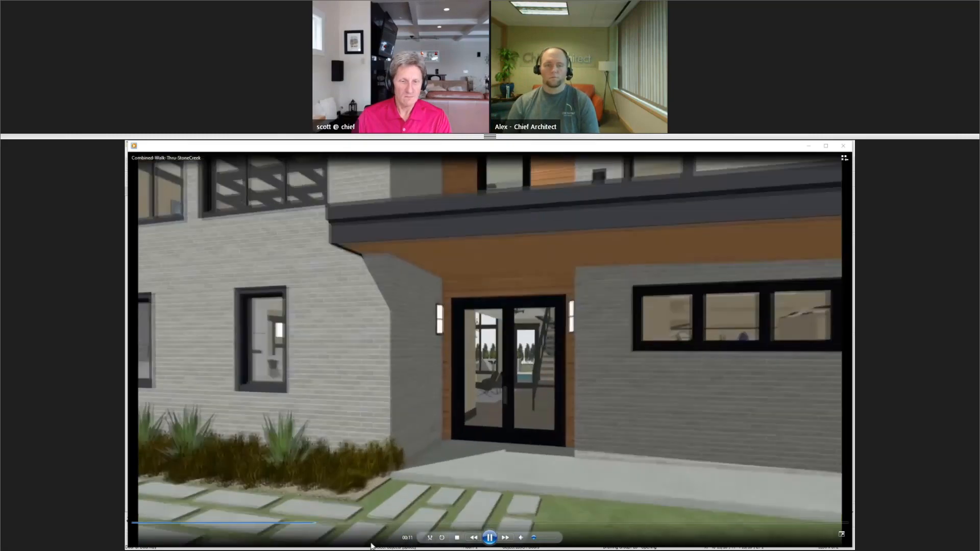
# Pause, scrub back and replay the Combined-Walk-Thru-StoneCreek video, then minimize the player.
pyautogui.click(491, 538)
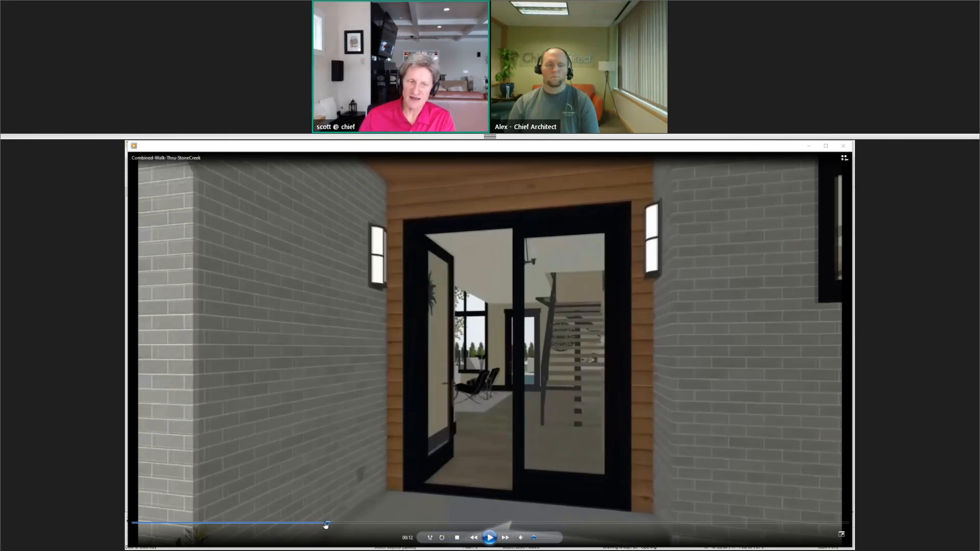
pyautogui.moveTo(327, 526); pyautogui.dragTo(301, 525)
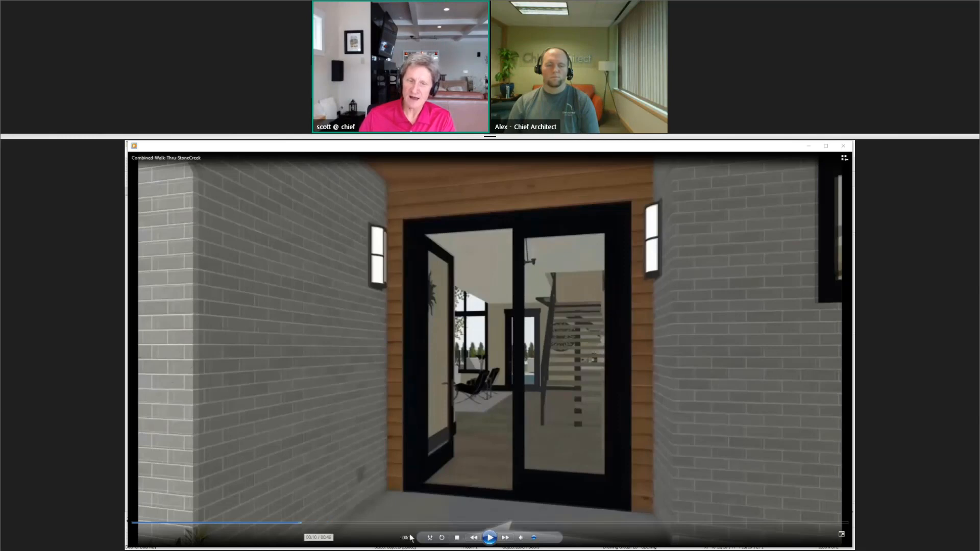
pyautogui.click(490, 538)
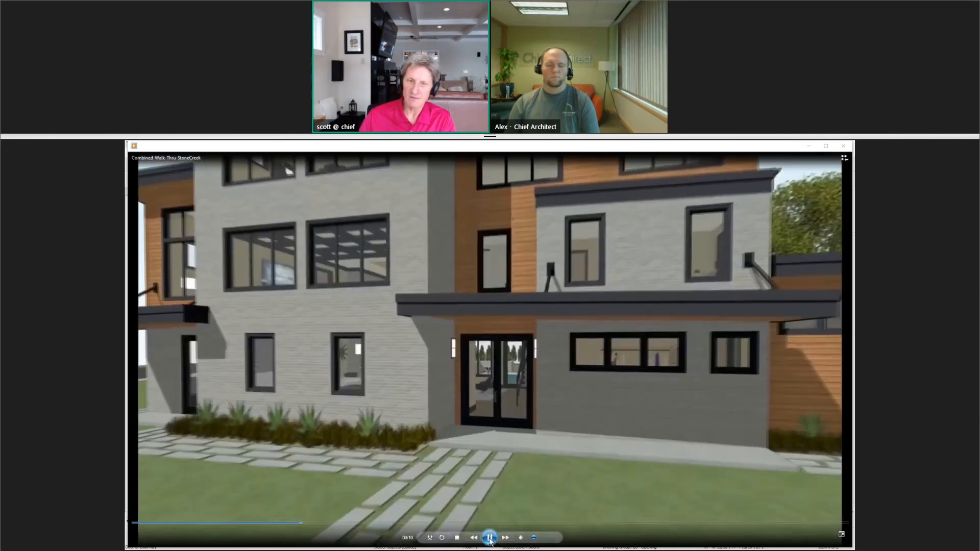
pyautogui.click(490, 538)
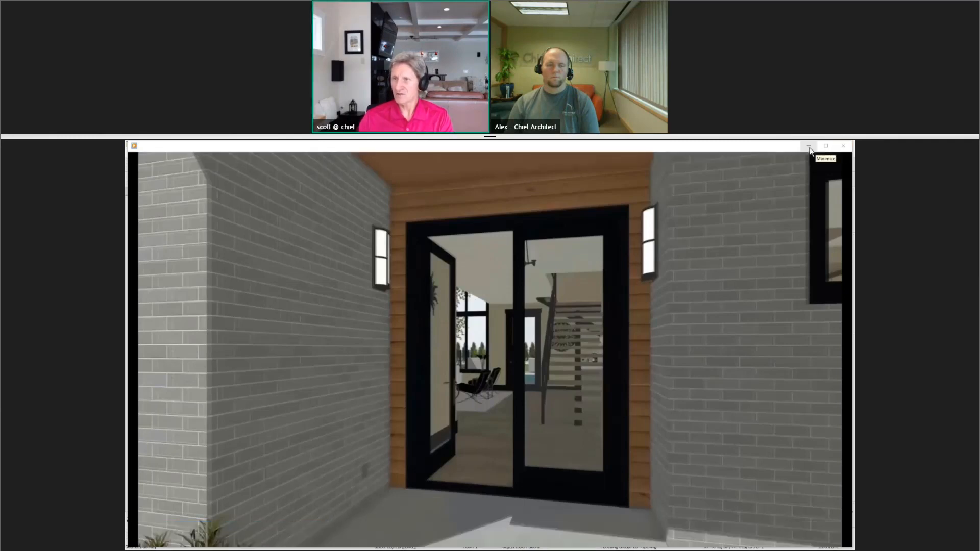
pyautogui.click(809, 147)
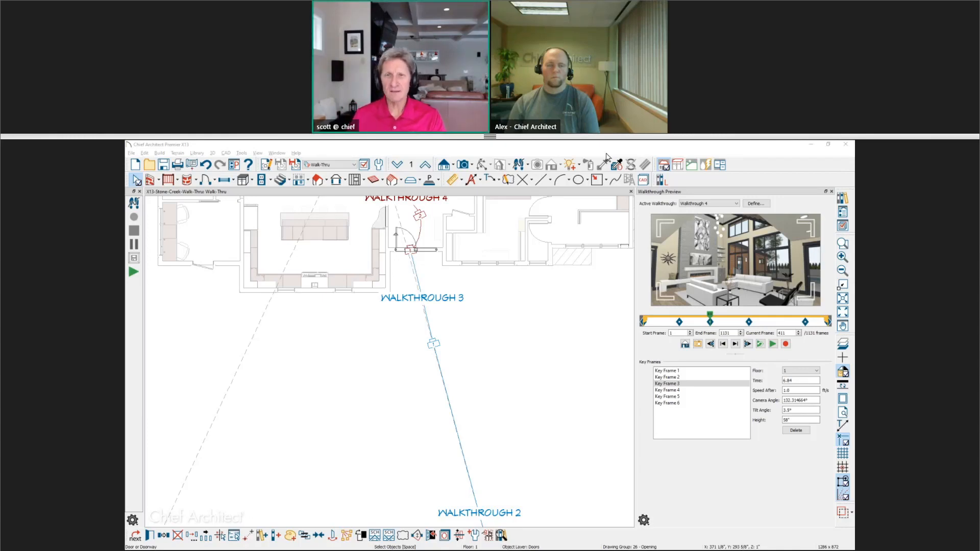
# Draw a new walkthrough path up the staircase near Walkthrough 4 and adjust its top key frame.
pyautogui.click(643, 143)
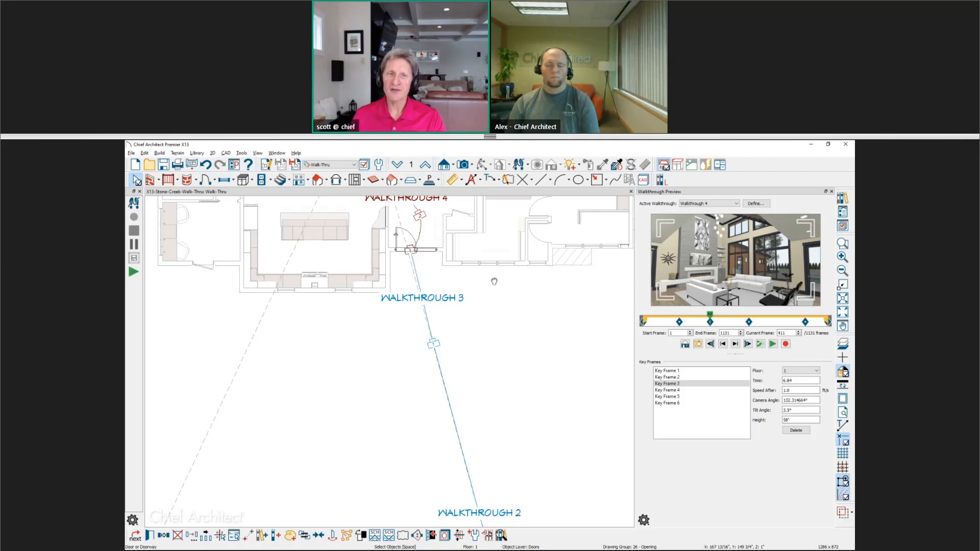
pyautogui.moveTo(494, 282); pyautogui.dragTo(484, 476, button='middle')
pyautogui.scroll(3, 369, 322)
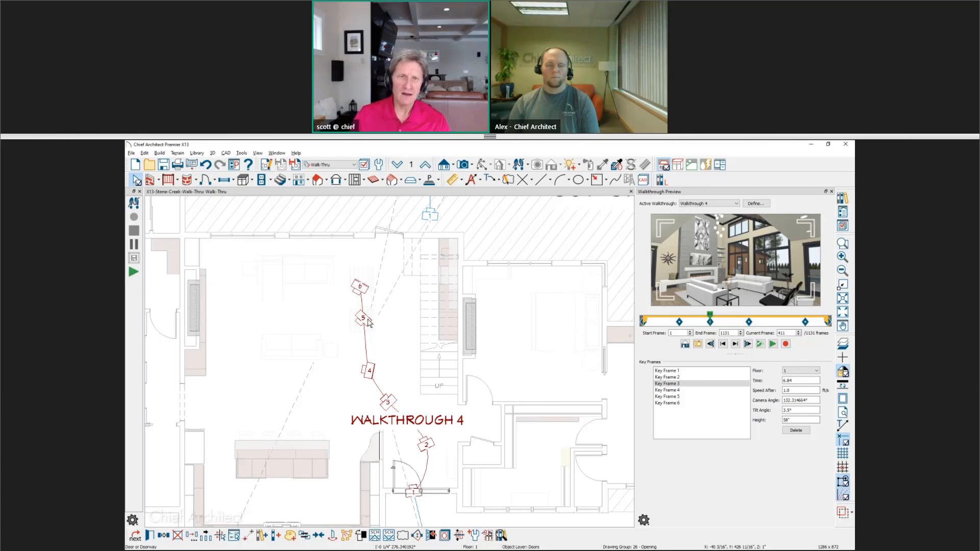
pyautogui.click(213, 153)
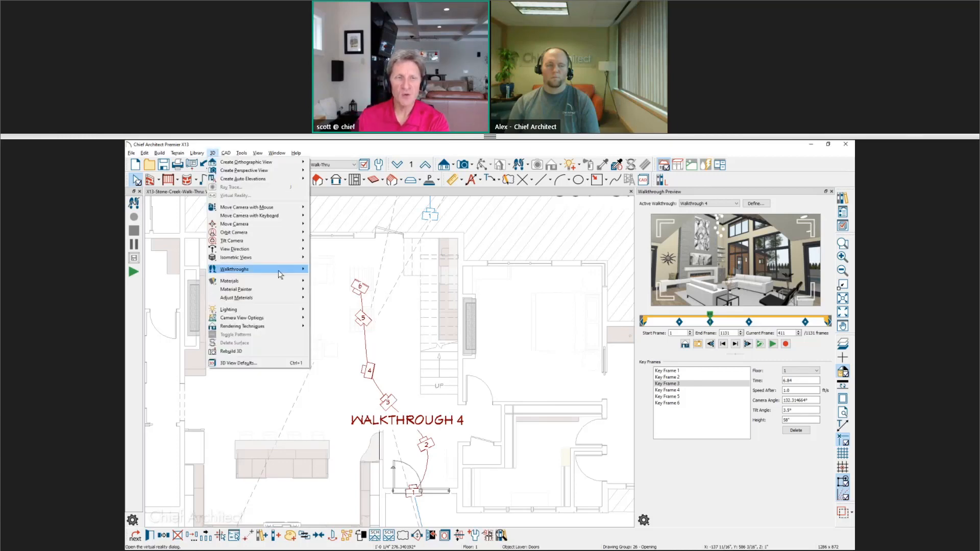
pyautogui.click(331, 269)
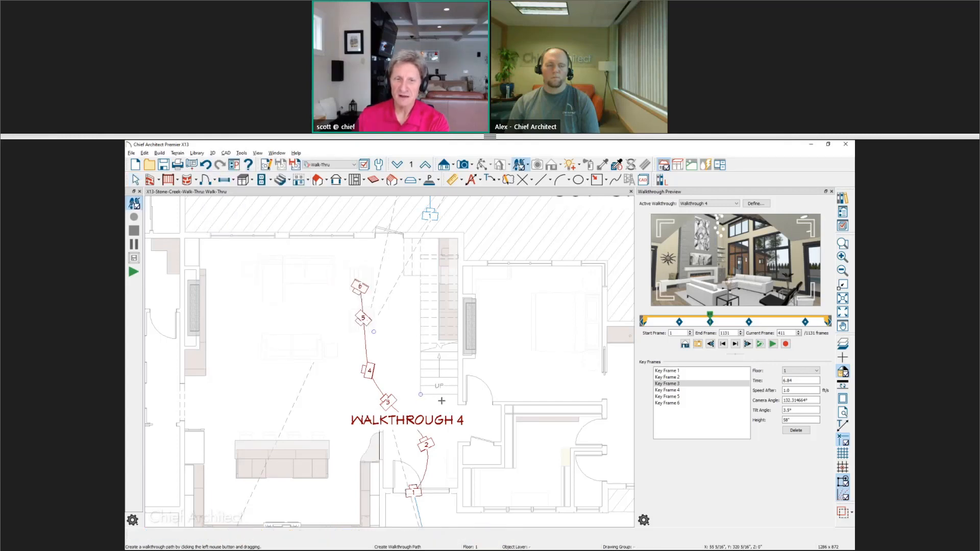
pyautogui.moveTo(440, 404); pyautogui.dragTo(444, 269)
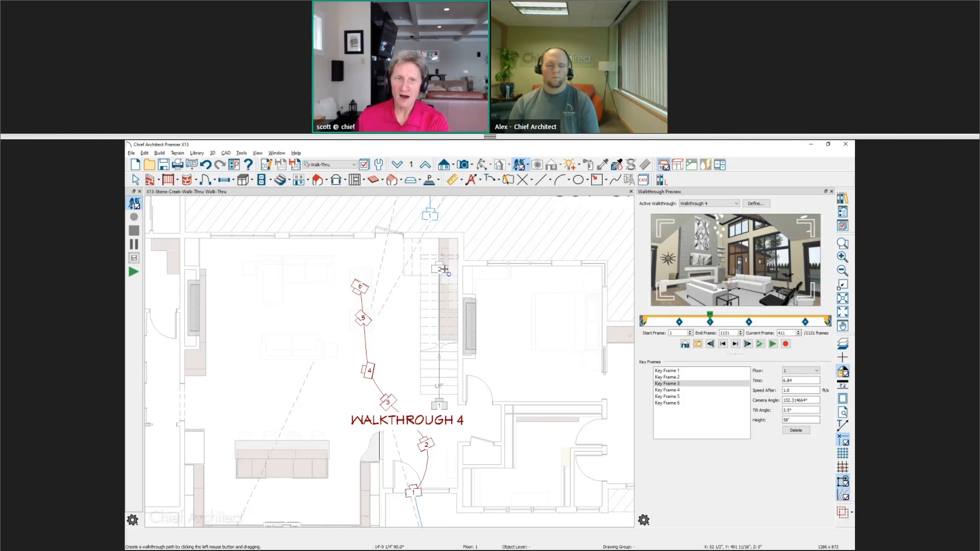
pyautogui.click(439, 403)
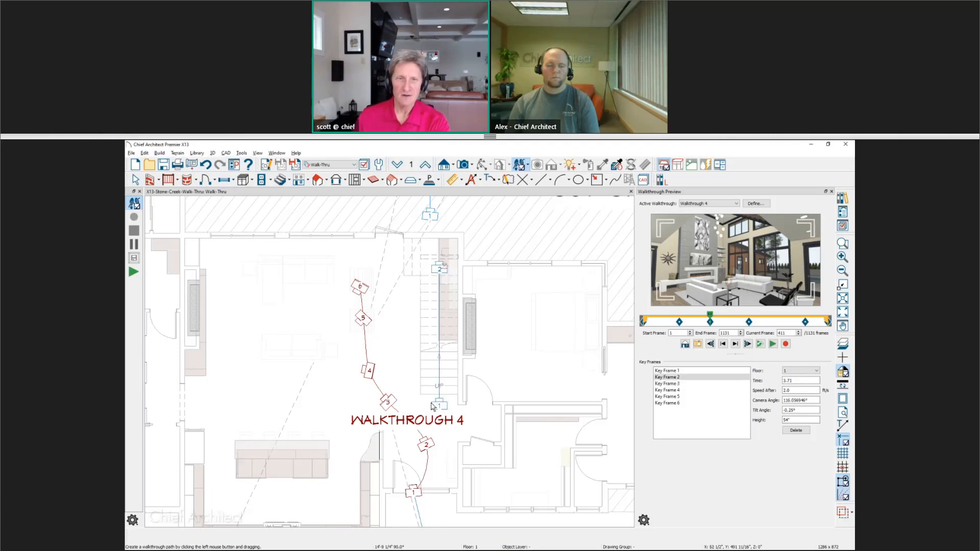
pyautogui.moveTo(439, 259); pyautogui.dragTo(417, 276)
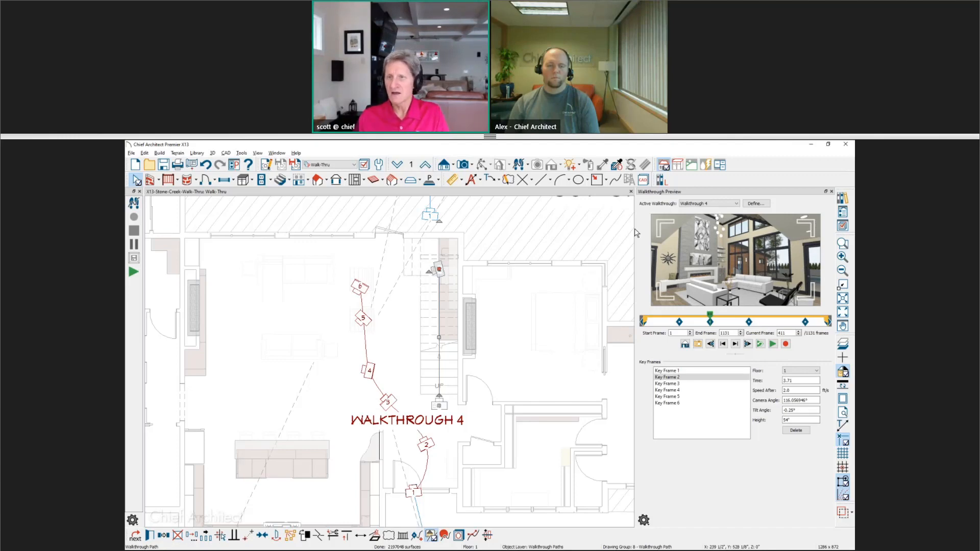
# Make Floor 1 - Walkthrough 6 the active walkthrough and open its path specification to the General settings.
pyautogui.click(737, 205)
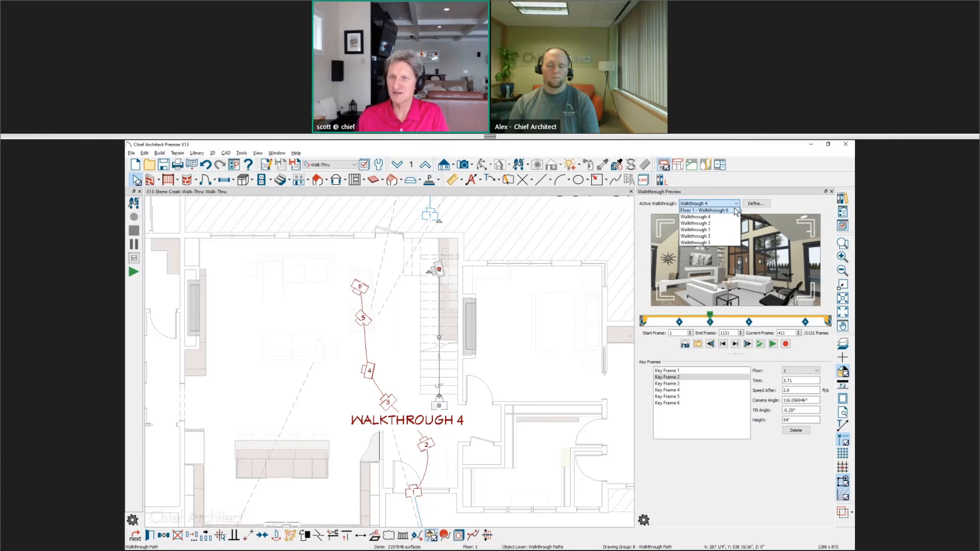
pyautogui.click(735, 209)
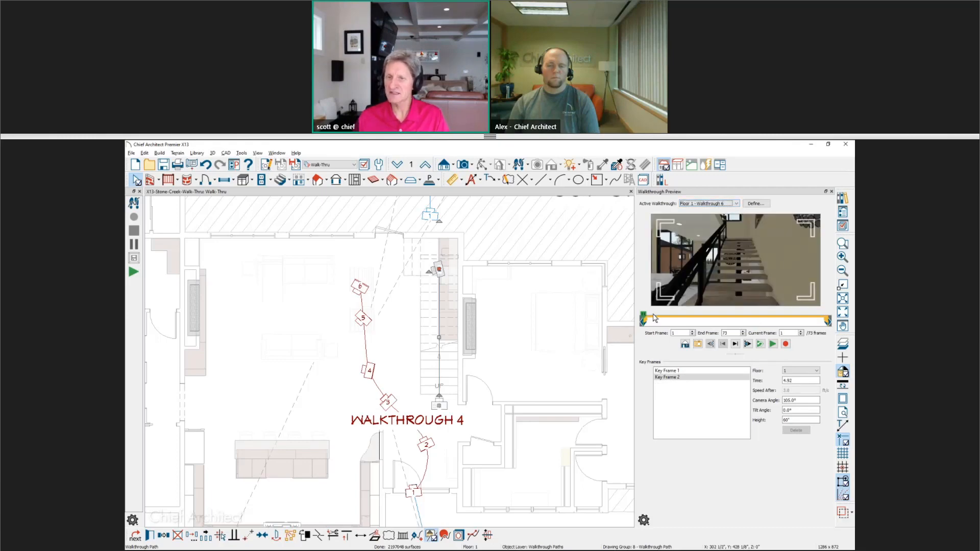
pyautogui.moveTo(644, 319)
pyautogui.mouseDown()
pyautogui.moveTo(709, 312)
pyautogui.moveTo(643, 317)
pyautogui.mouseUp()
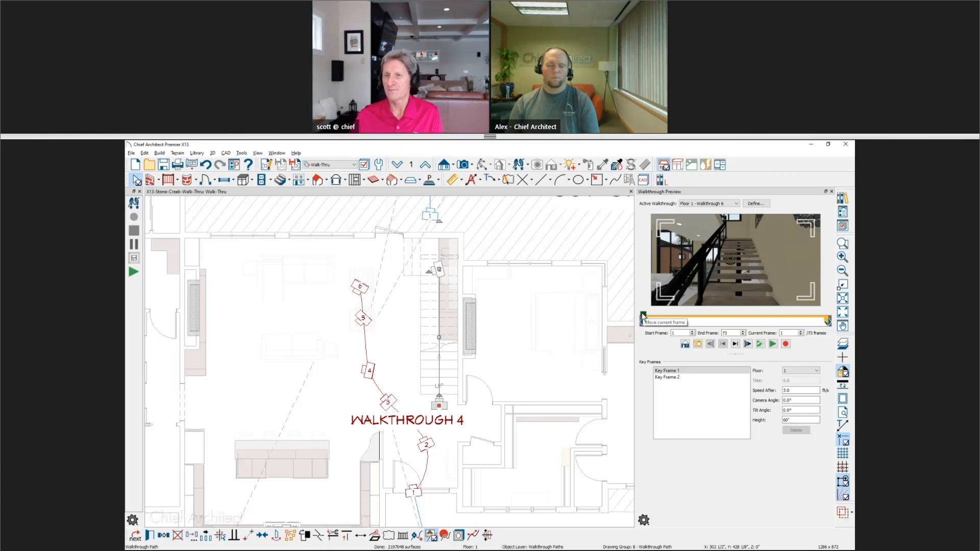
pyautogui.click(755, 204)
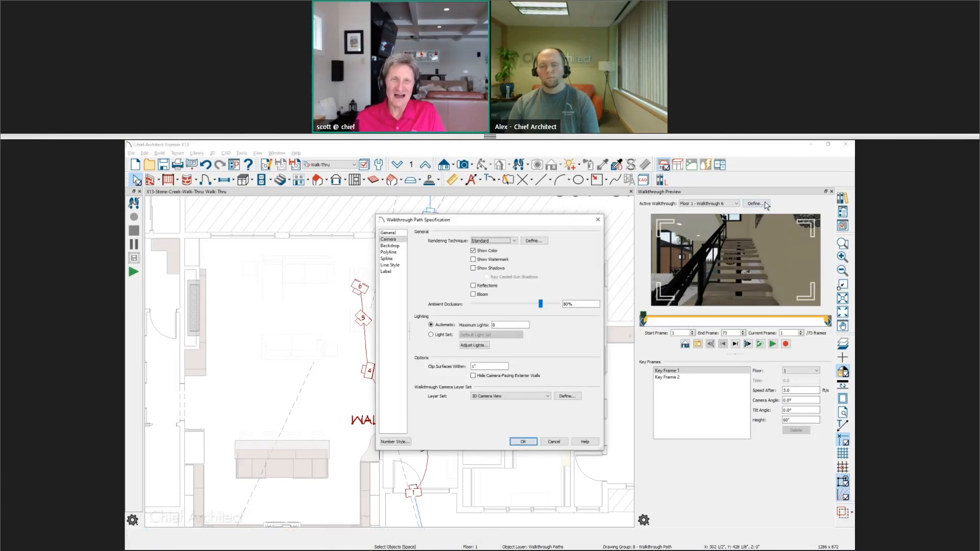
pyautogui.click(394, 233)
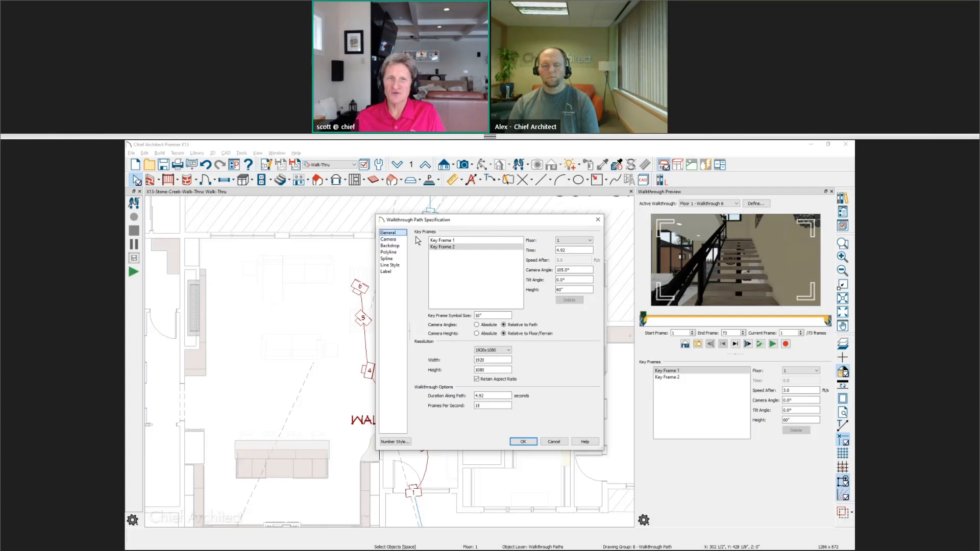
# Review Key Frame 1's speed, angle and height settings in the walkthrough path specification, then cancel the dialog.
pyautogui.click(443, 241)
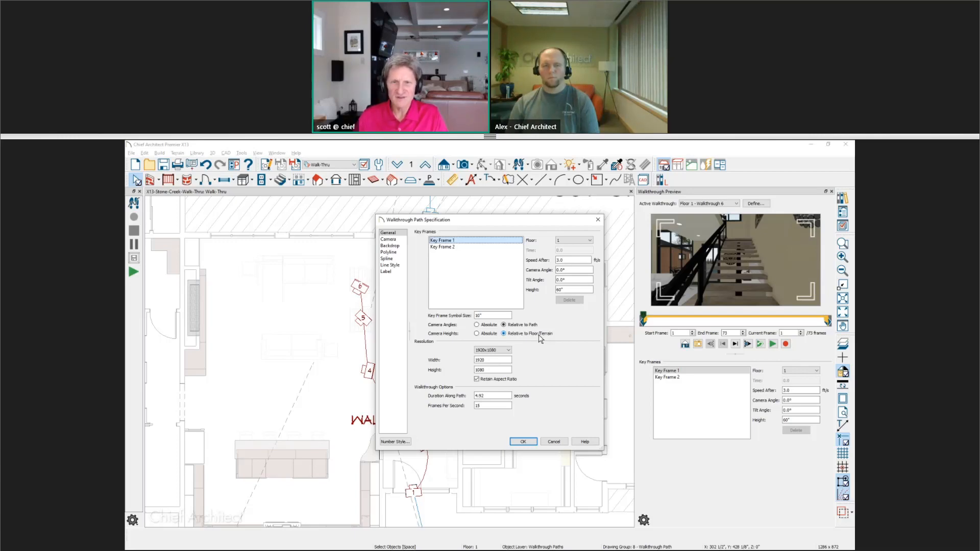
pyautogui.doubleClick(566, 289)
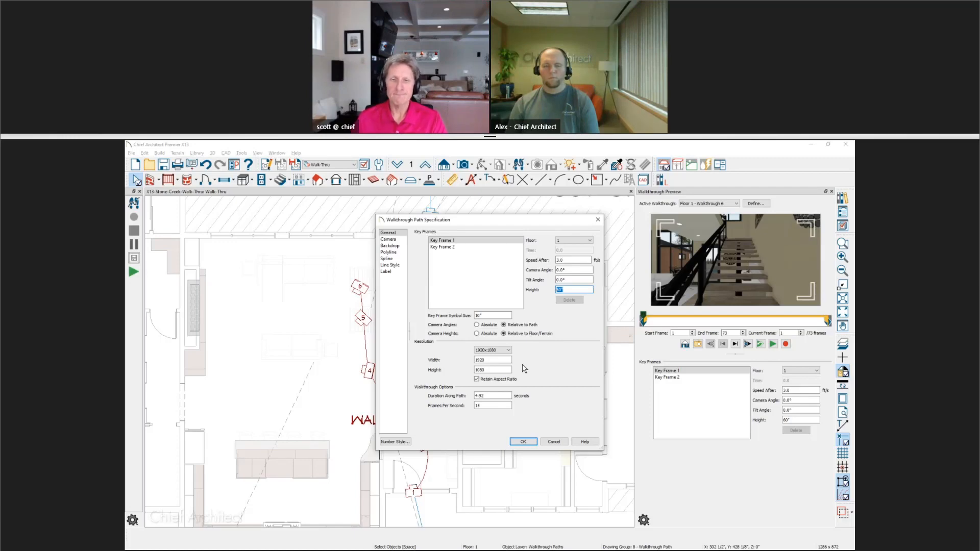
pyautogui.click(553, 442)
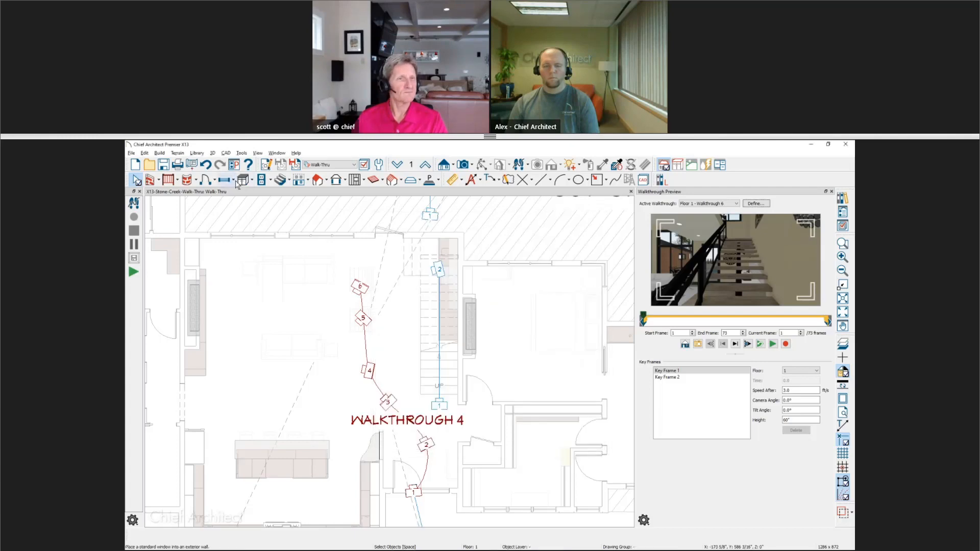
# Open the 3D Views defaults to review the Camera Bumps Off Walls option, then close the default settings without changes.
pyautogui.click(378, 164)
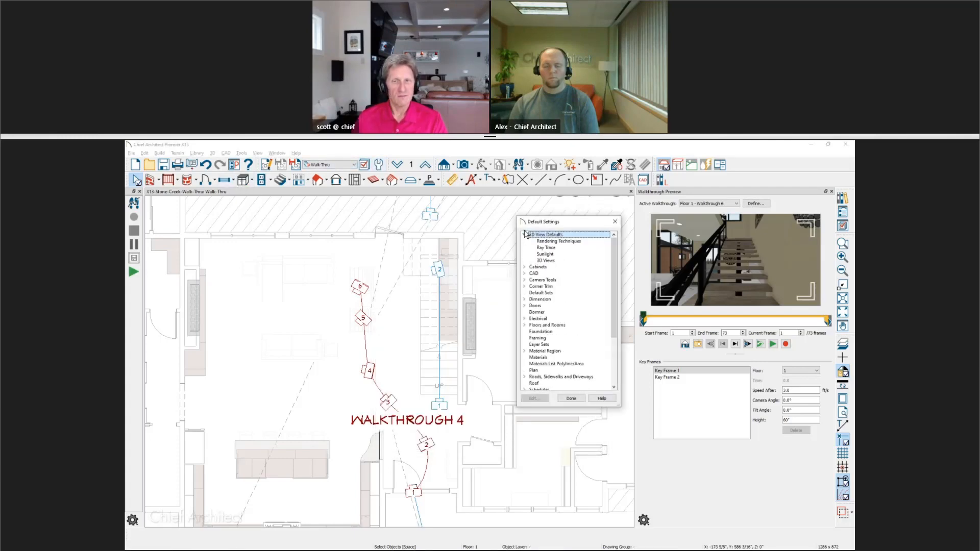
pyautogui.click(550, 261)
pyautogui.doubleClick(550, 261)
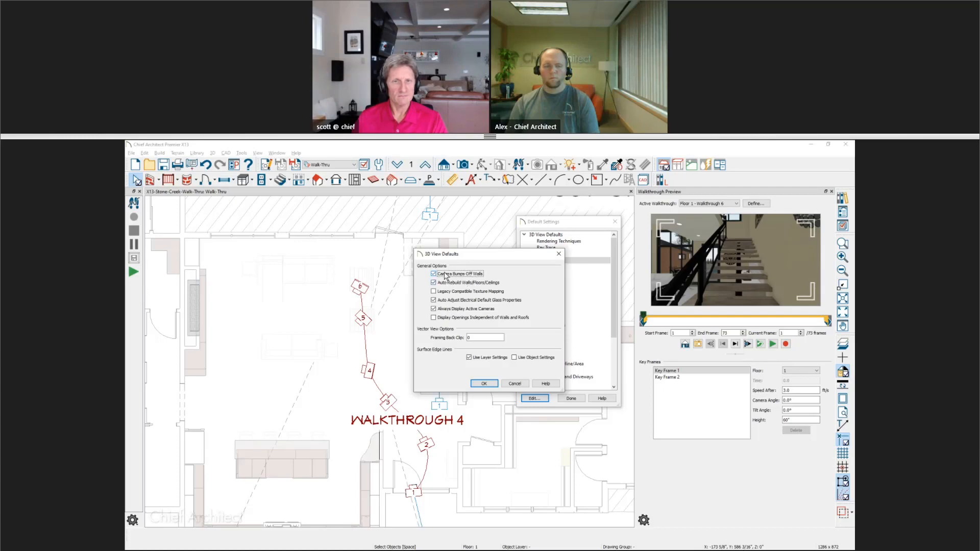
pyautogui.moveTo(466, 259); pyautogui.dragTo(617, 271)
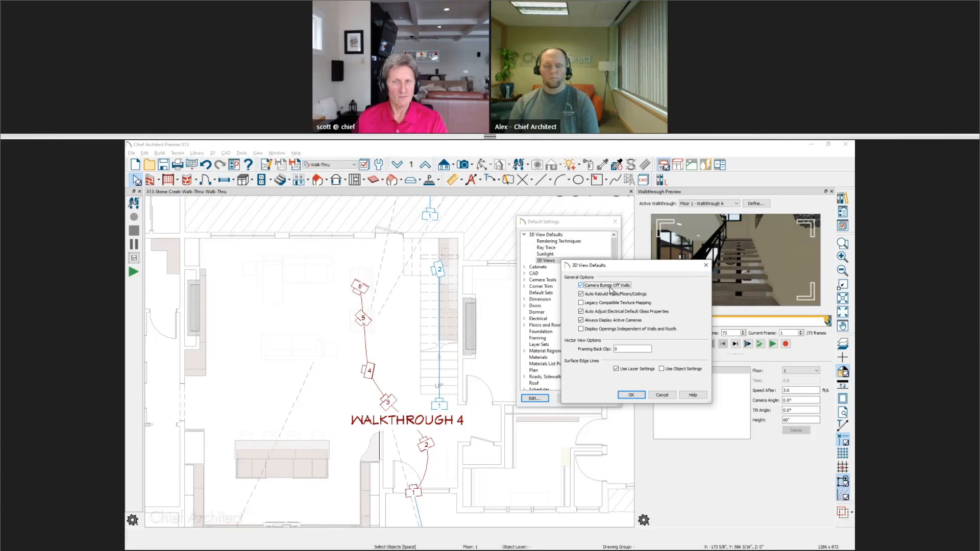
pyautogui.click(663, 395)
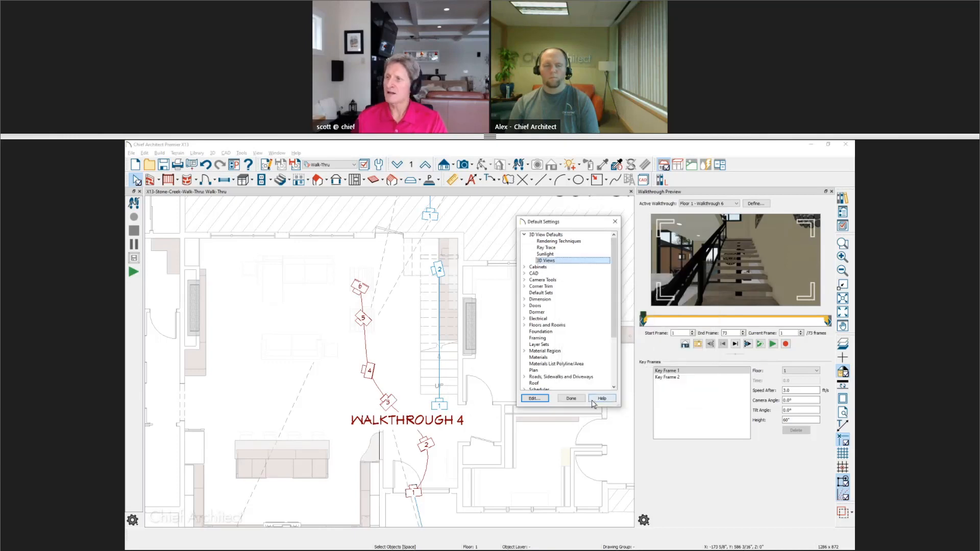
pyautogui.click(580, 402)
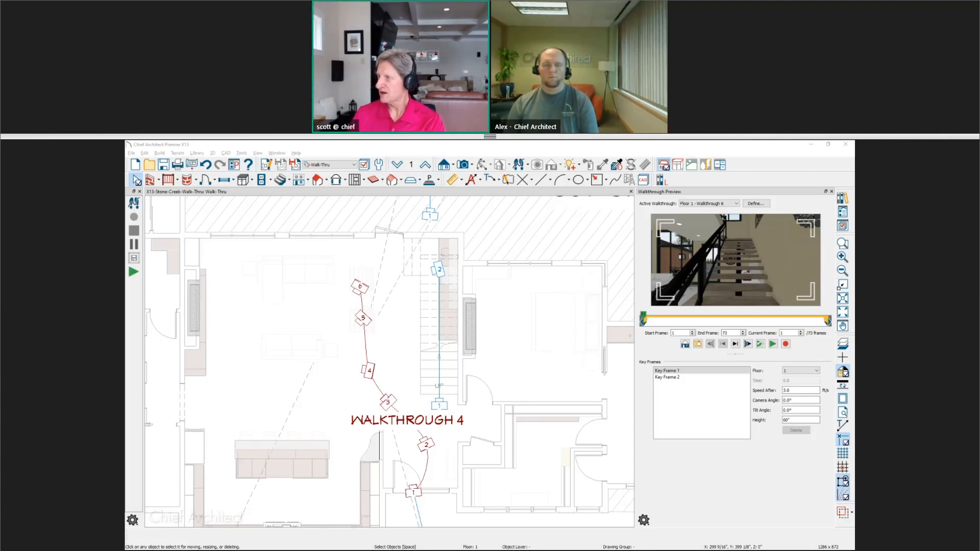
# Switch to the web browser and open the Chief Architect events page through the homepage's Live Home Design Webinars & Training link, maximizing the window.
pyautogui.hotkey('alt', 'Tab')
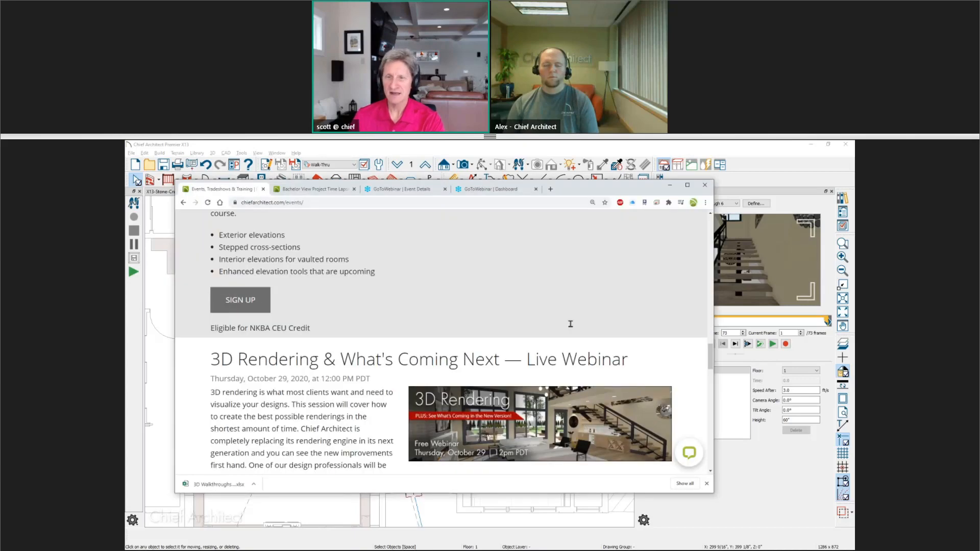
pyautogui.moveTo(709, 359); pyautogui.dragTo(710, 235)
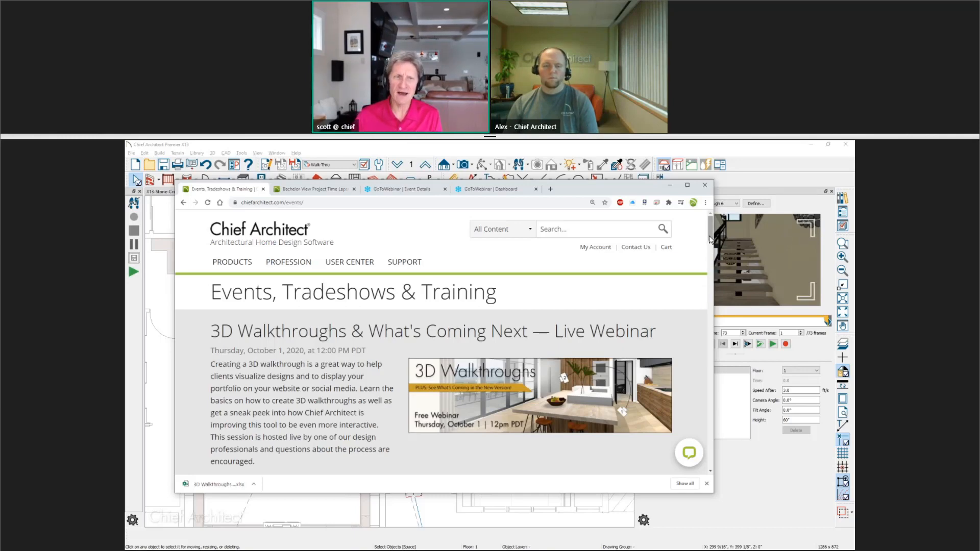
pyautogui.click(290, 230)
pyautogui.scroll(-6, 240, 309)
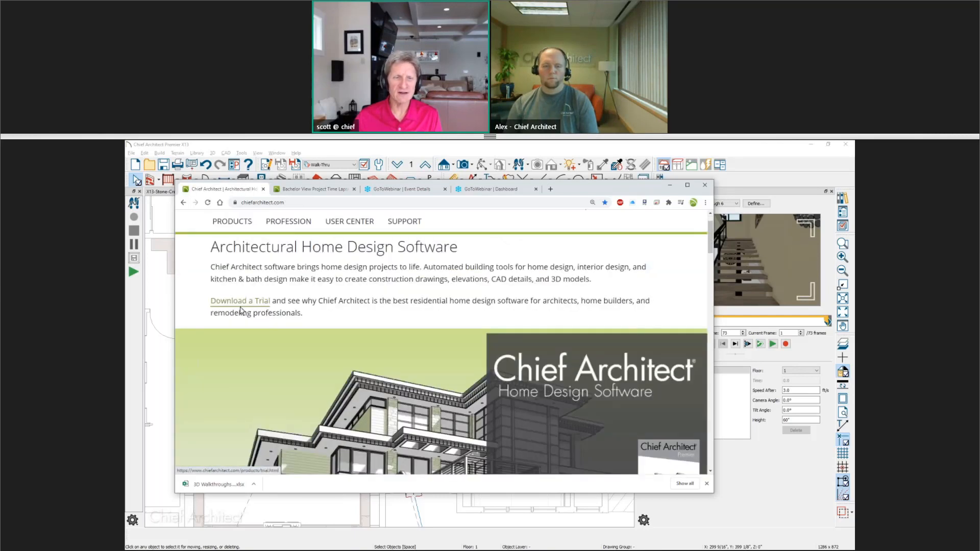
pyautogui.scroll(-3, 240, 310)
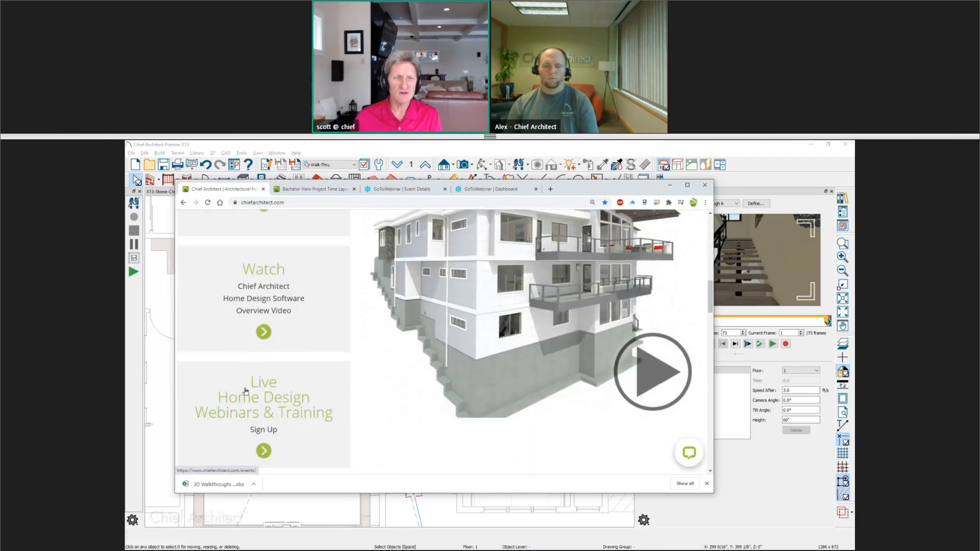
pyautogui.click(295, 405)
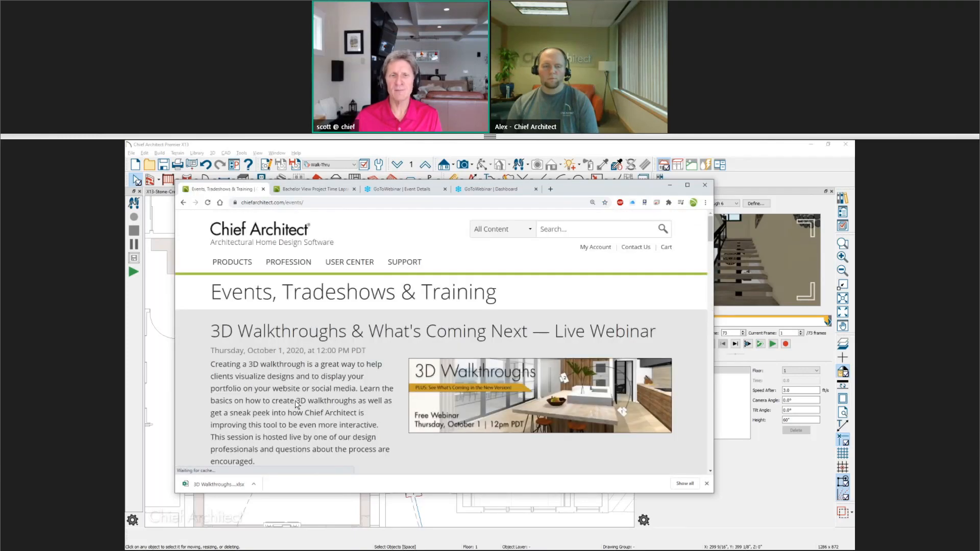
pyautogui.click(687, 185)
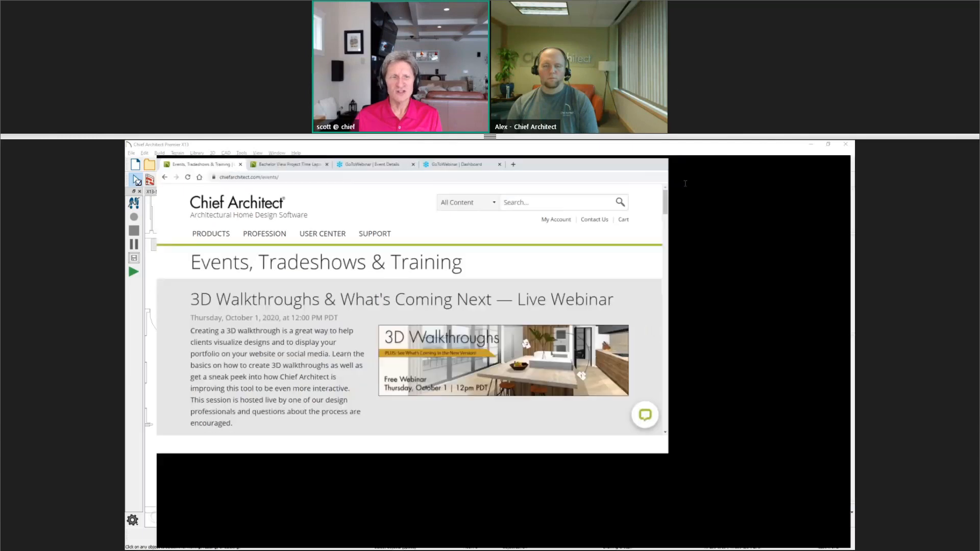
# Scroll through the upcoming webinar and training listings on the events page.
pyautogui.scroll(-5, 479, 374)
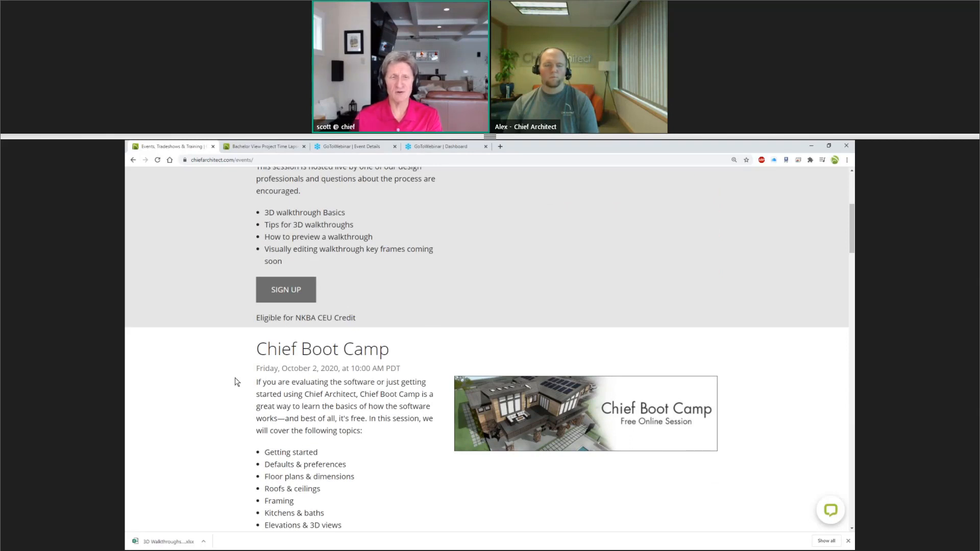
pyautogui.scroll(-1, 235, 382)
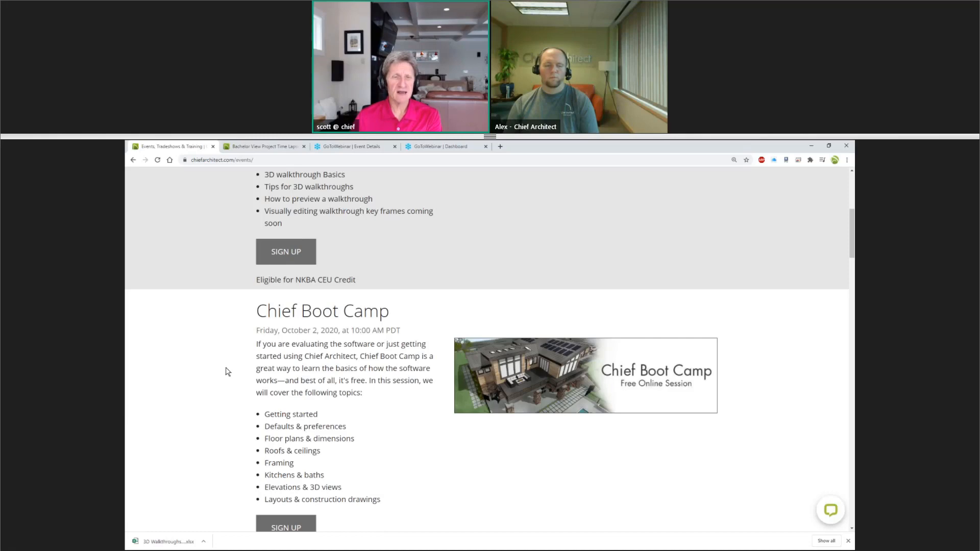
pyautogui.scroll(-1, 228, 372)
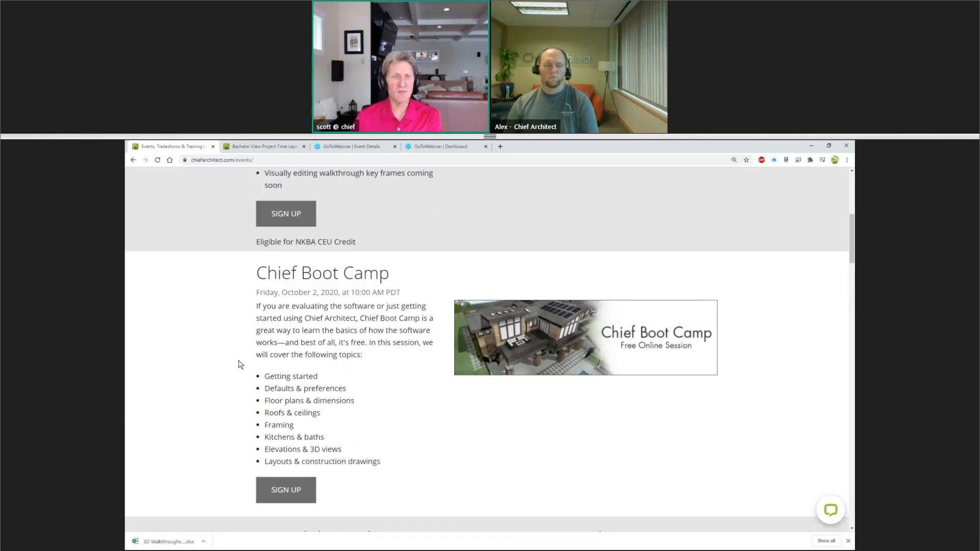
pyautogui.scroll(-8, 401, 314)
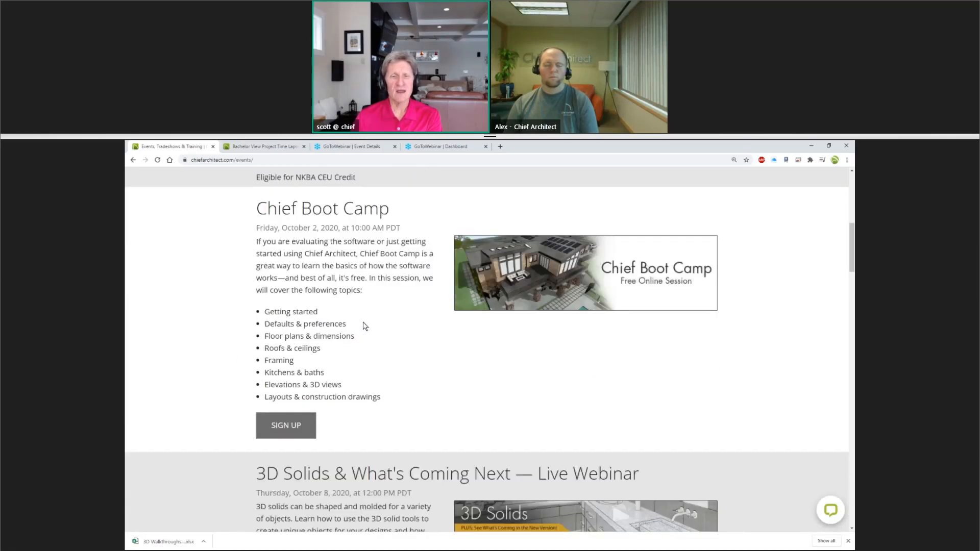
pyautogui.scroll(-1, 259, 332)
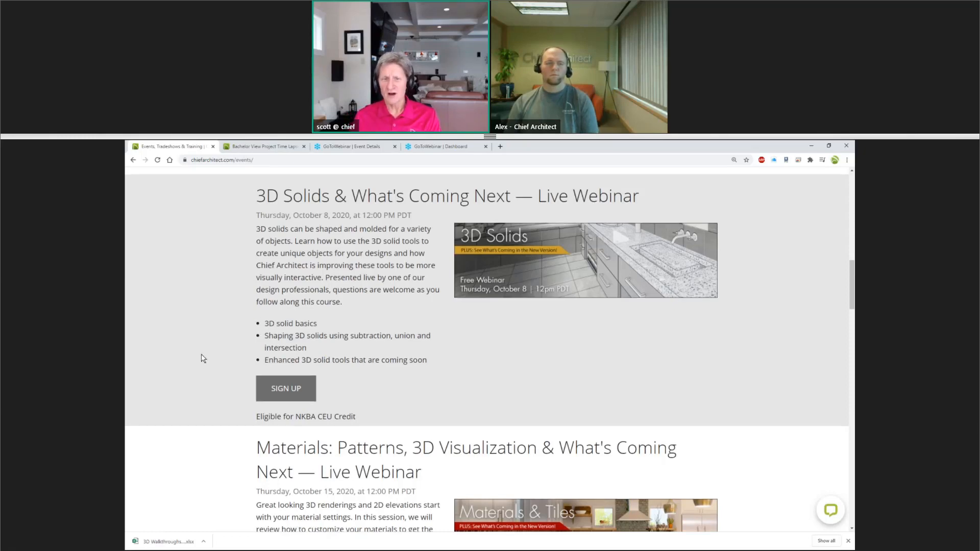
pyautogui.scroll(-4, 203, 359)
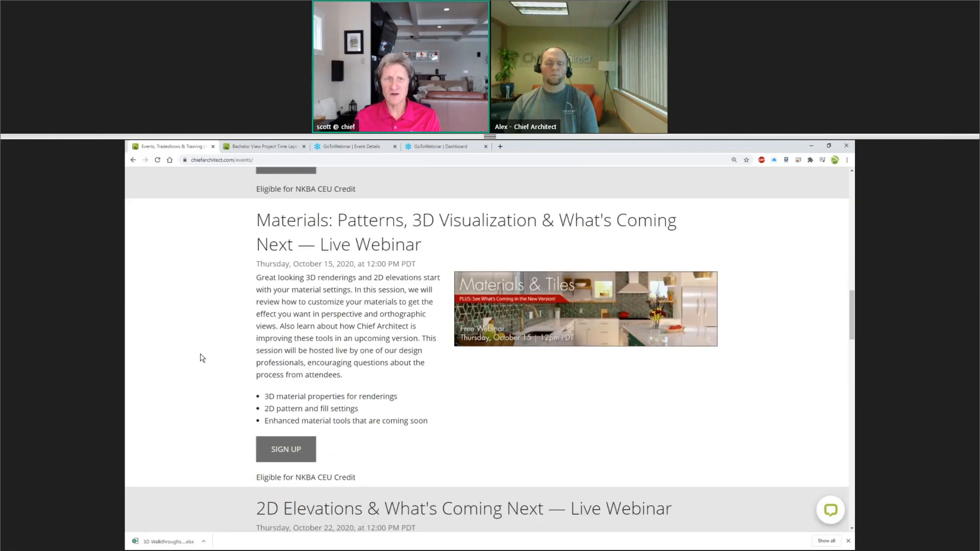
pyautogui.scroll(-1, 204, 359)
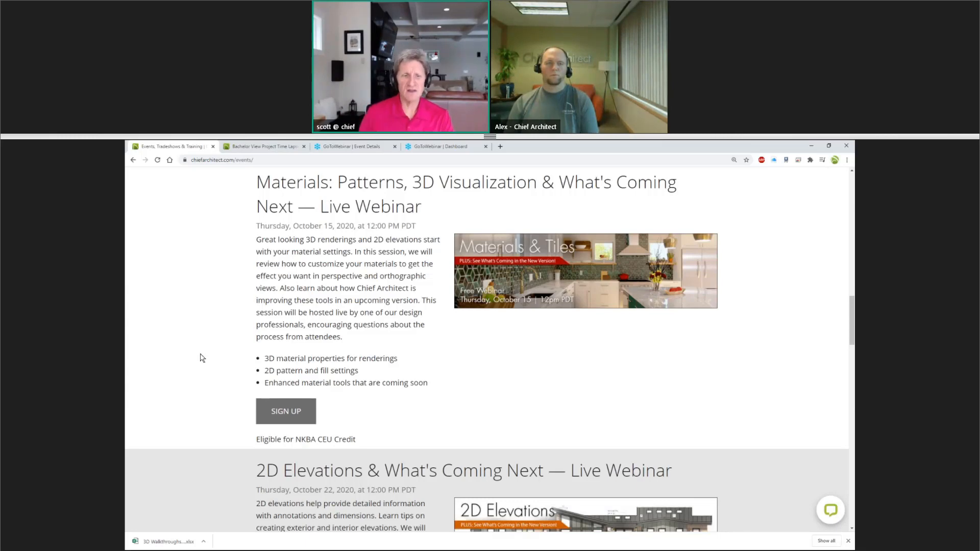
pyautogui.scroll(-2, 186, 340)
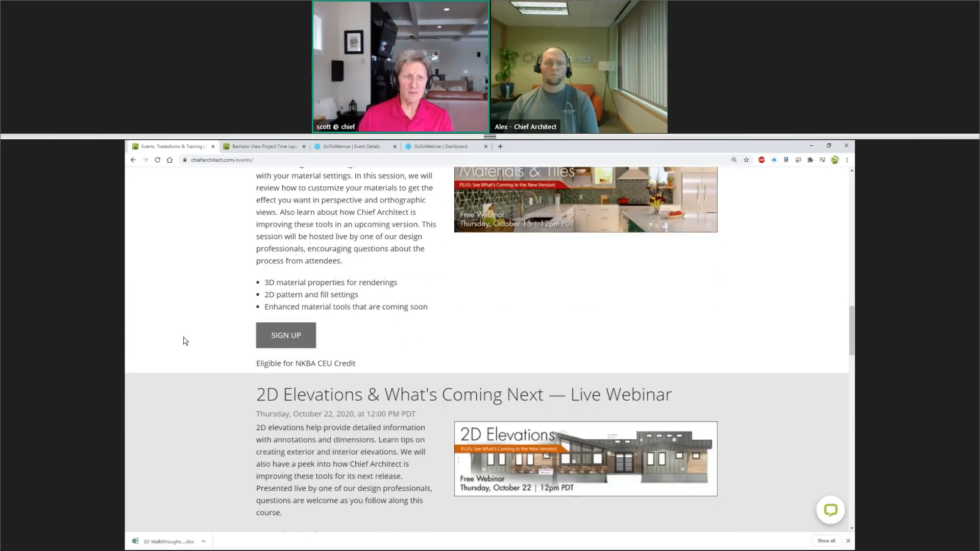
pyautogui.scroll(-3, 186, 341)
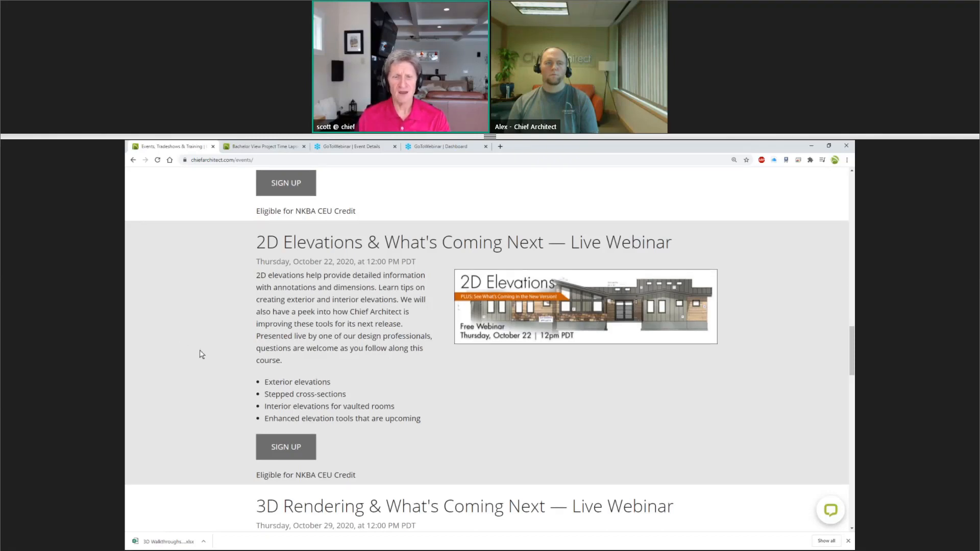
pyautogui.scroll(-5, 200, 354)
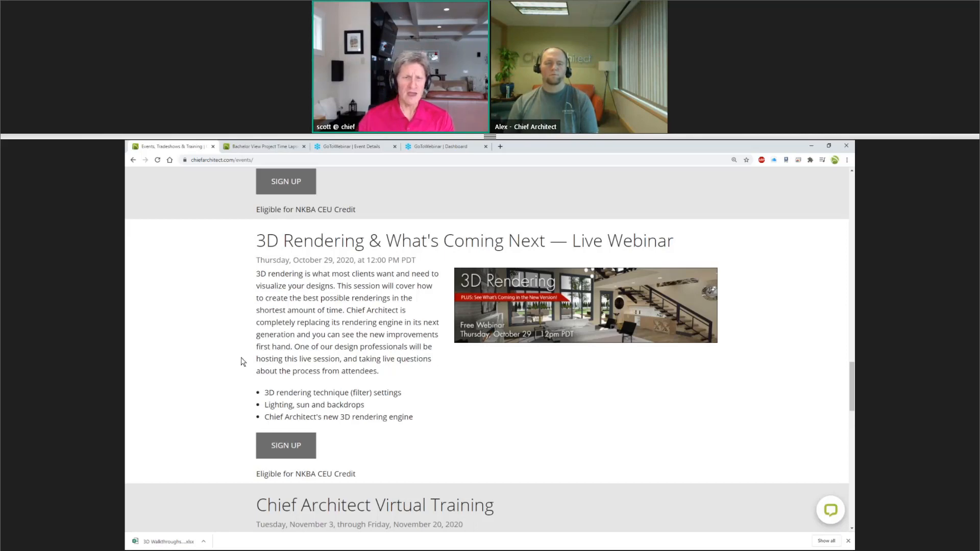
pyautogui.scroll(-4, 243, 373)
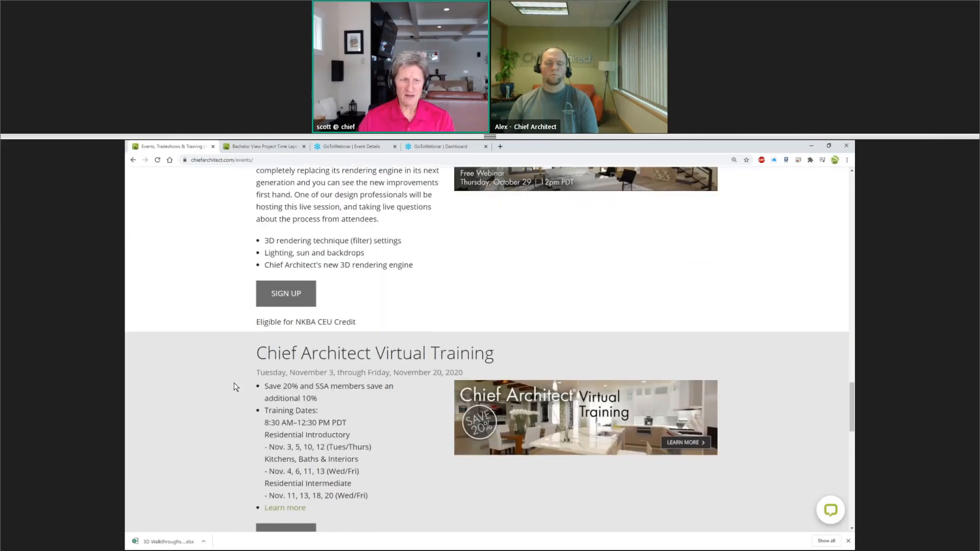